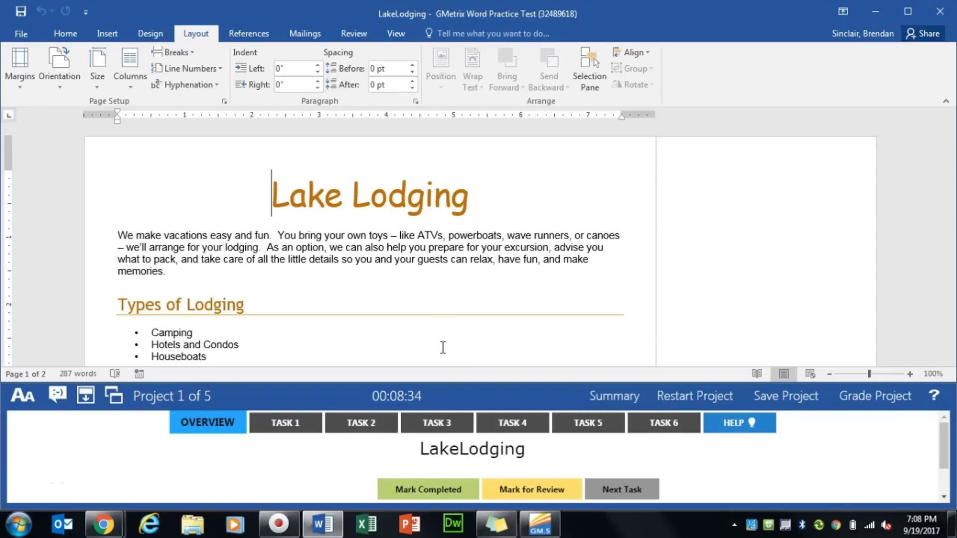
# - Open task 1 and bring up the style Organizer for importing and exporting styles in LakeLodging
pyautogui.click(275, 425)
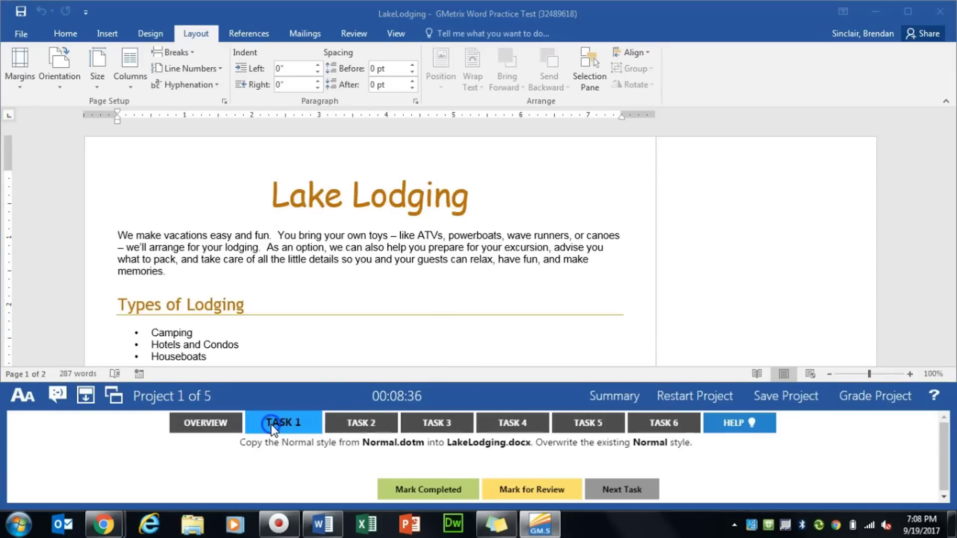
pyautogui.click(324, 442)
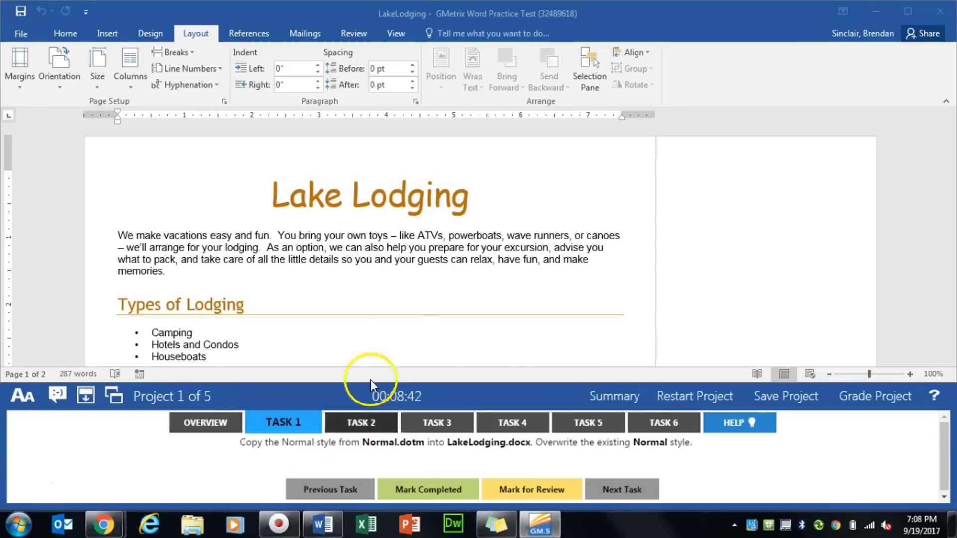
pyautogui.click(76, 36)
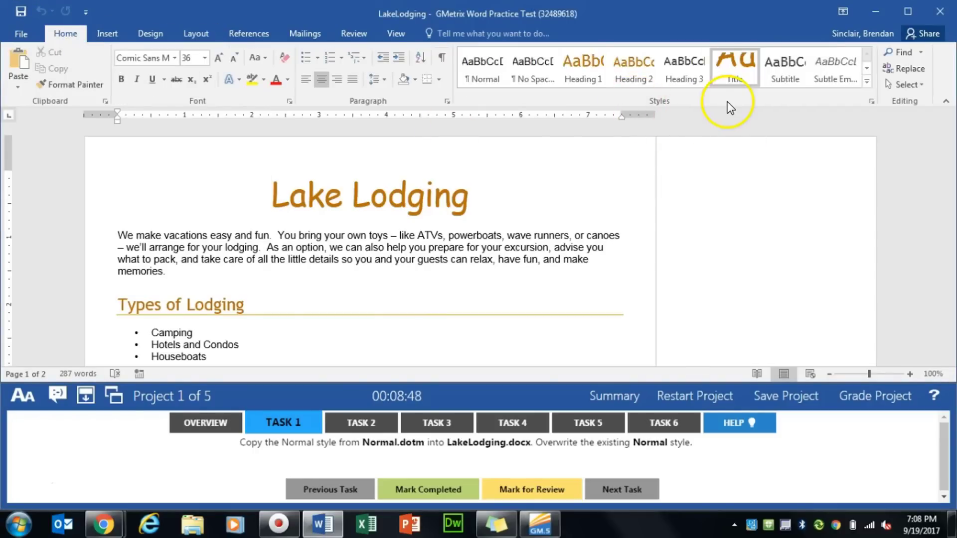
pyautogui.click(872, 102)
pyautogui.moveTo(862, 116); pyautogui.dragTo(842, 19)
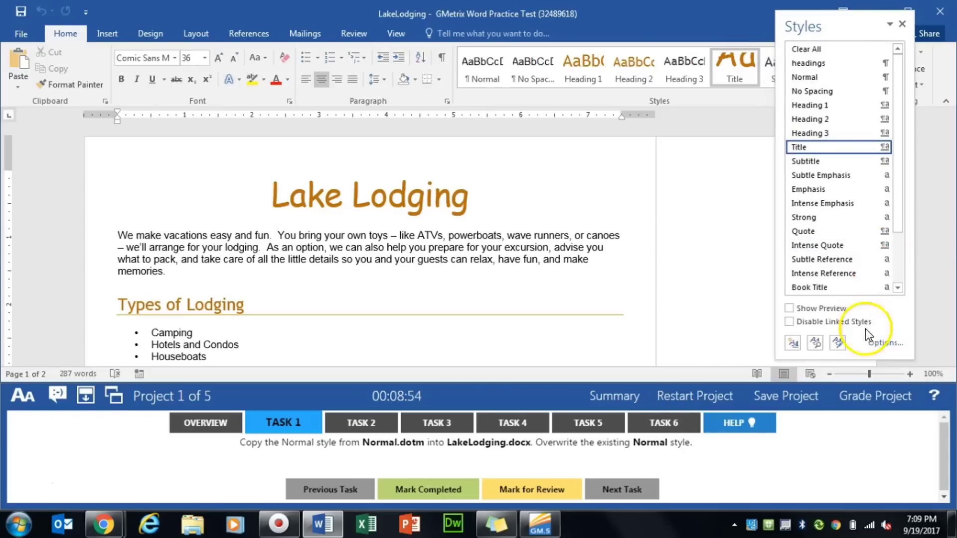
pyautogui.click(838, 343)
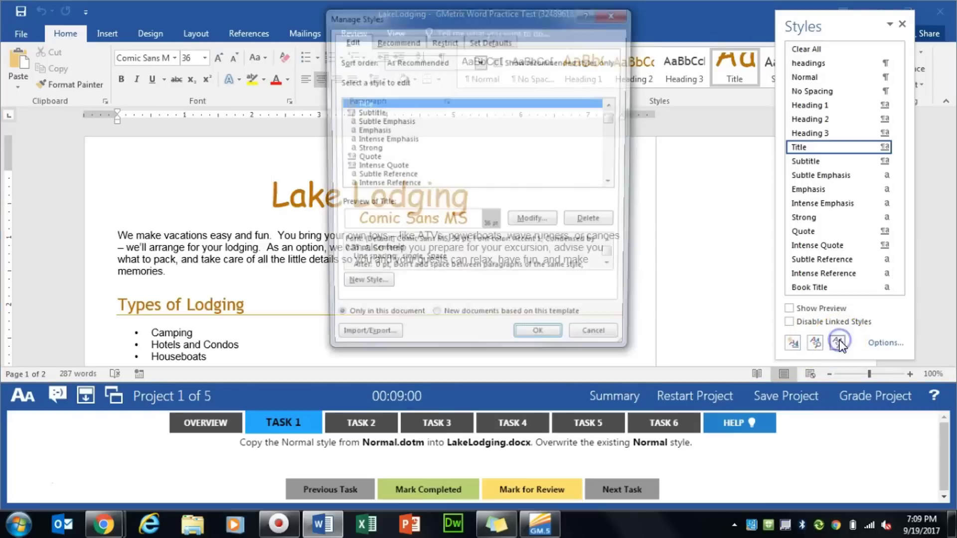
pyautogui.click(583, 104)
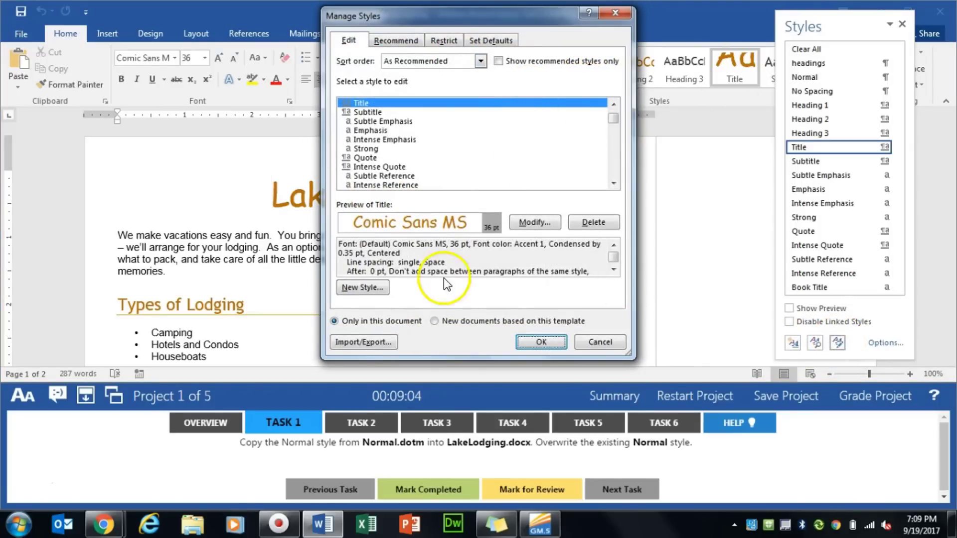
pyautogui.click(360, 348)
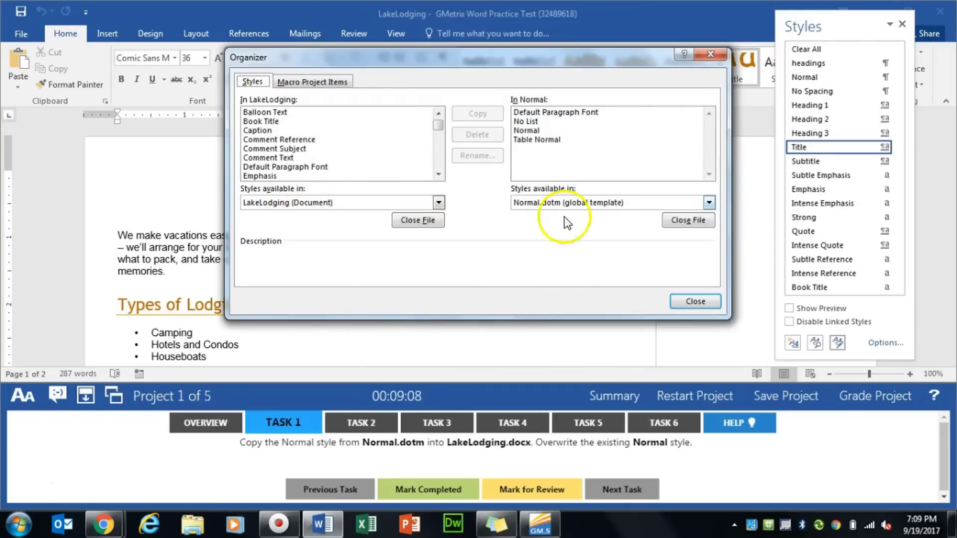
# - Copy the Normal style from Normal.dotm into LakeLodging, overwriting the existing style, and mark task 1 as completed
pyautogui.click(545, 131)
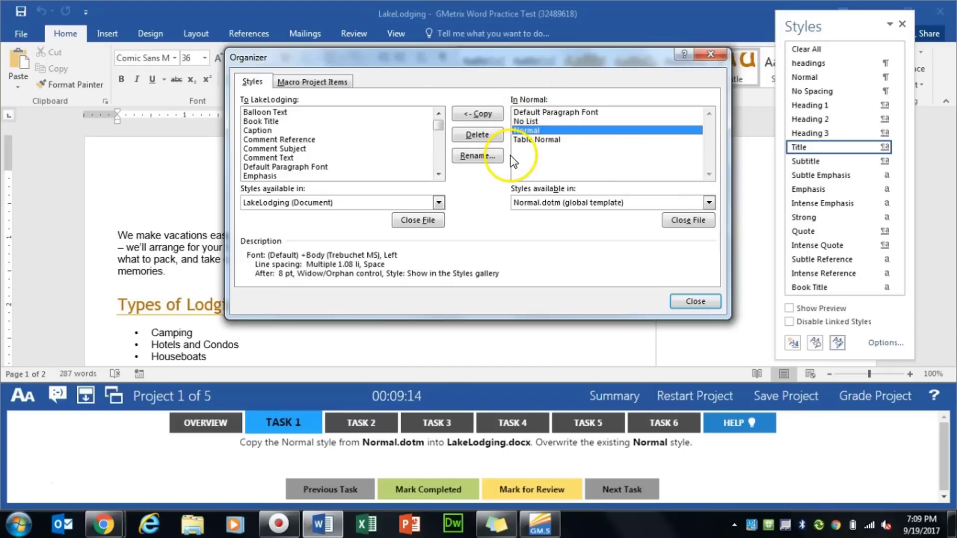
pyautogui.click(483, 115)
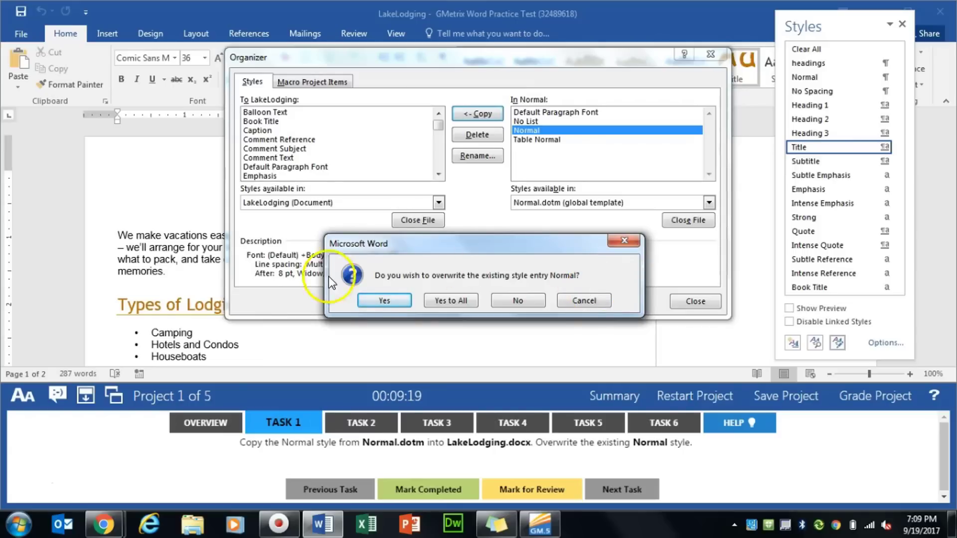
pyautogui.click(380, 300)
pyautogui.click(698, 301)
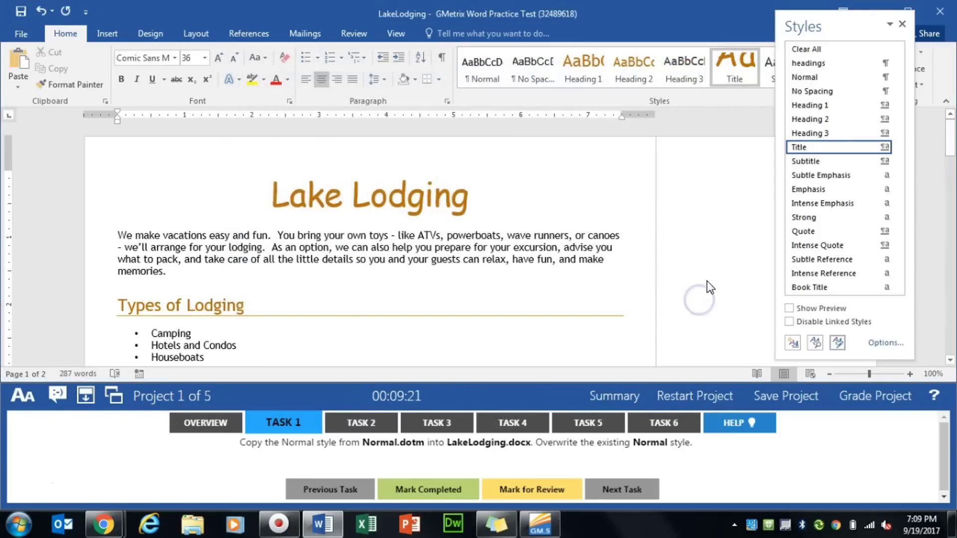
pyautogui.click(903, 24)
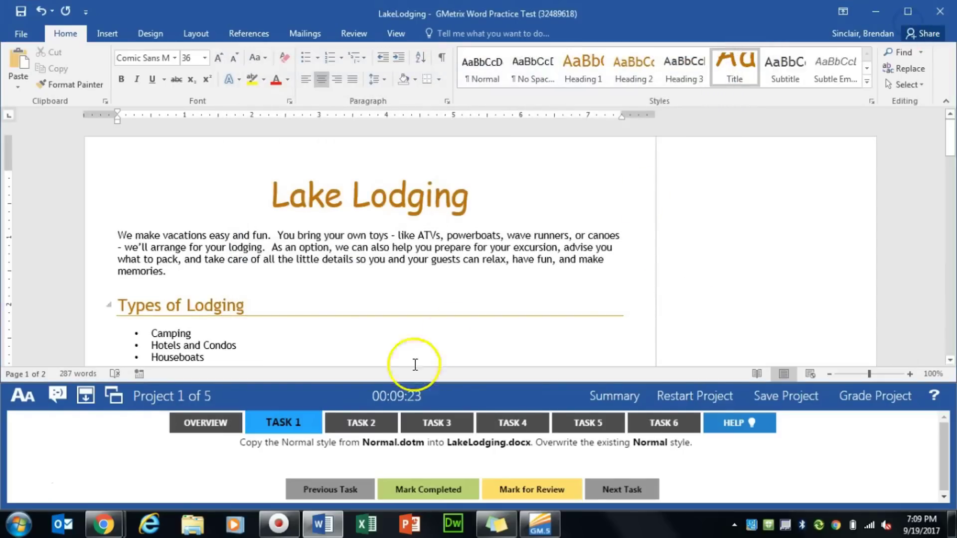
pyautogui.click(403, 490)
# - Open task 2 and display the application options that control how documents are saved
pyautogui.click(364, 427)
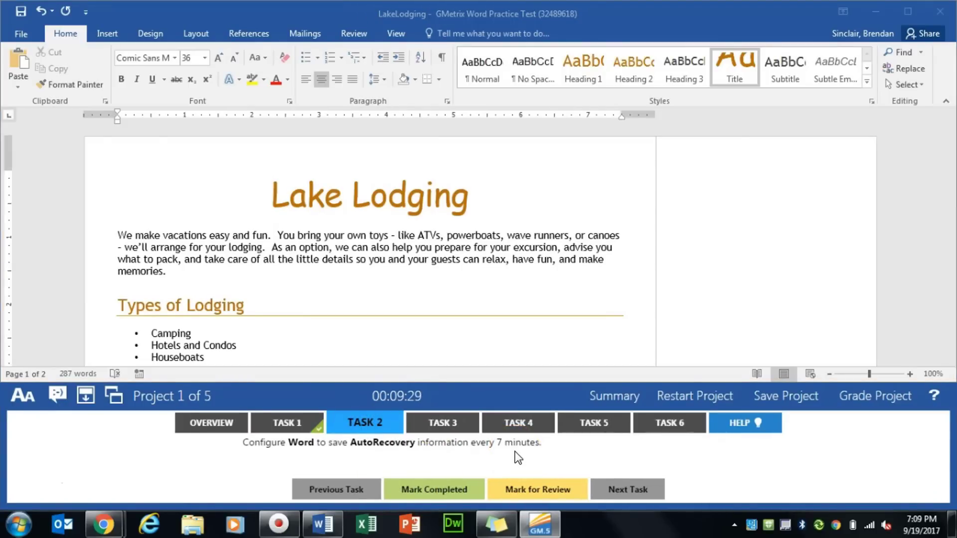
pyautogui.moveTo(243, 442); pyautogui.dragTo(284, 442)
pyautogui.click(245, 453)
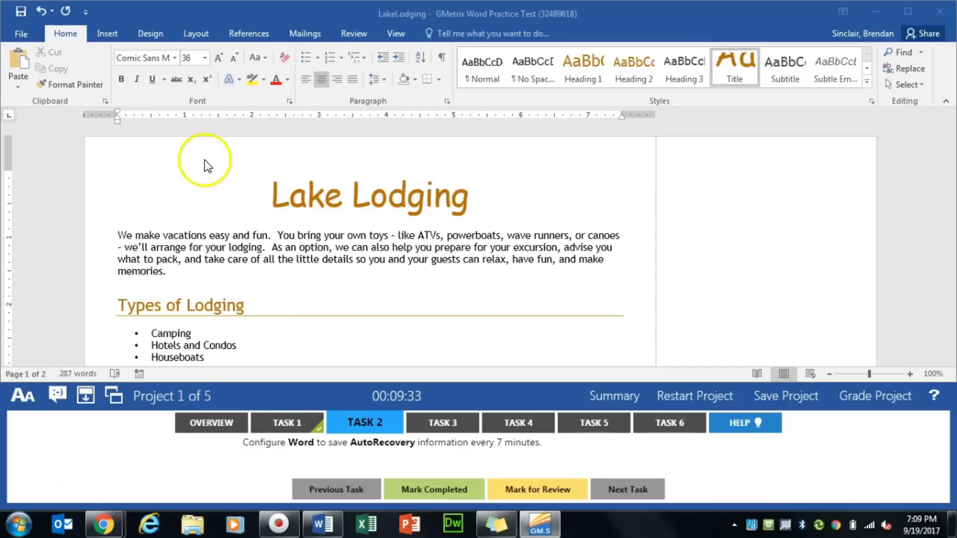
pyautogui.click(23, 34)
pyautogui.click(31, 350)
pyautogui.moveTo(417, 20)
pyautogui.mouseDown()
pyautogui.moveTo(408, 89)
pyautogui.moveTo(414, 11)
pyautogui.moveTo(422, 19)
pyautogui.mouseUp()
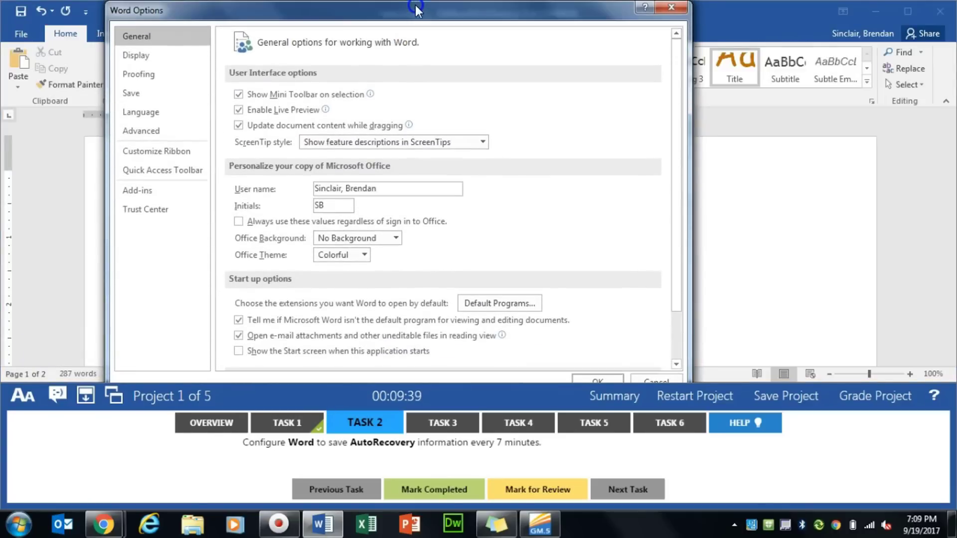
pyautogui.click(146, 94)
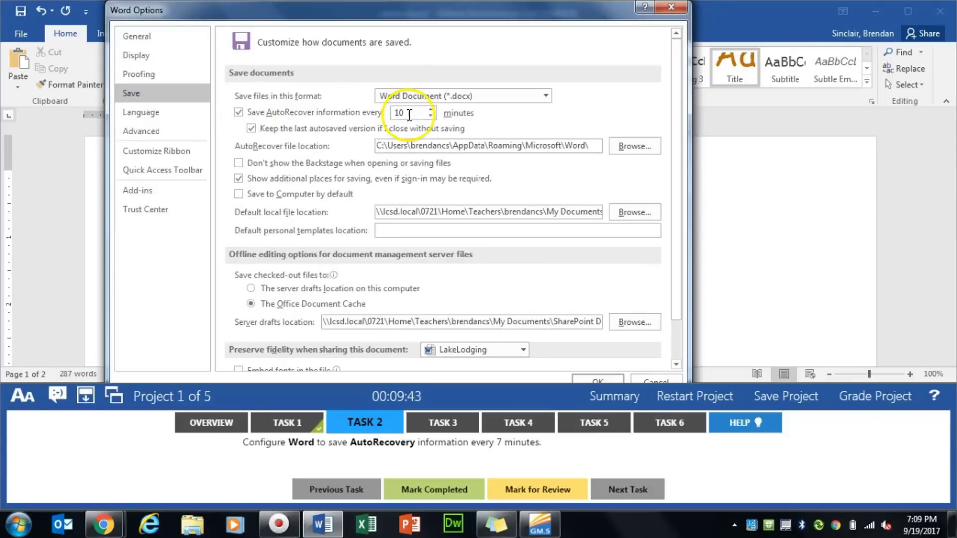
# - Set AutoRecover information to save every 7 minutes and mark task 2 as completed
pyautogui.click(430, 115)
pyautogui.click(430, 115)
pyautogui.click(430, 114)
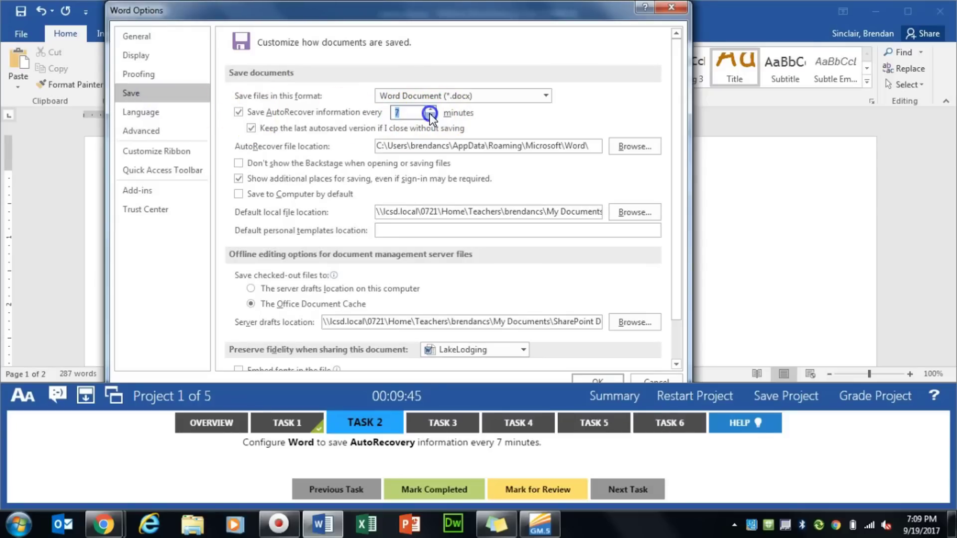
pyautogui.click(602, 379)
pyautogui.click(428, 496)
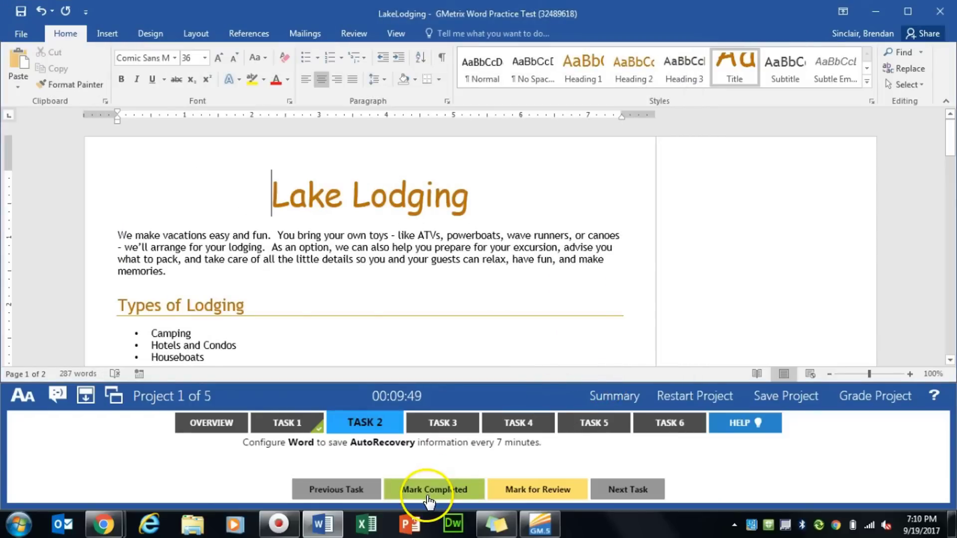
# - Open task 3 and place the insertion point on the empty line between the Houseboats and Contact Us headings
pyautogui.click(453, 424)
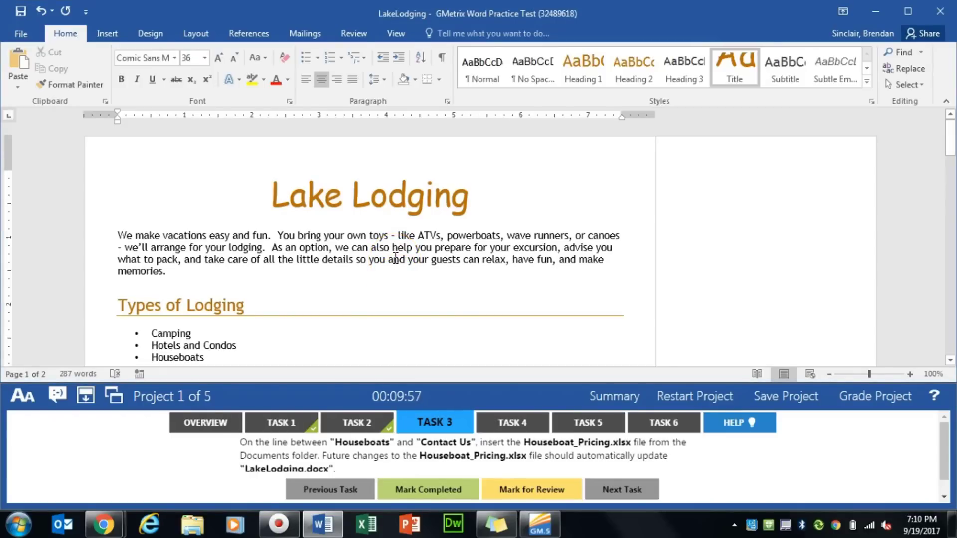
pyautogui.scroll(-10, 395, 255)
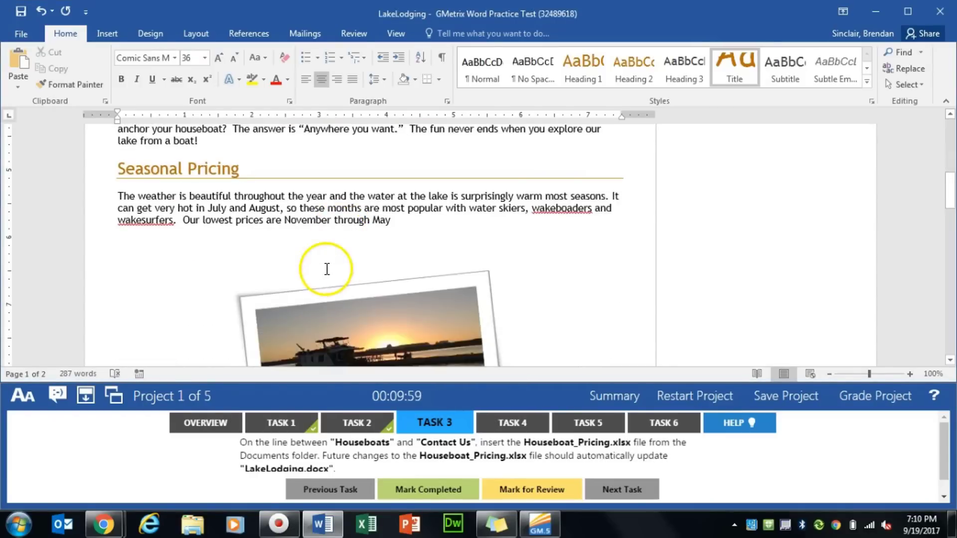
pyautogui.scroll(-10, 274, 269)
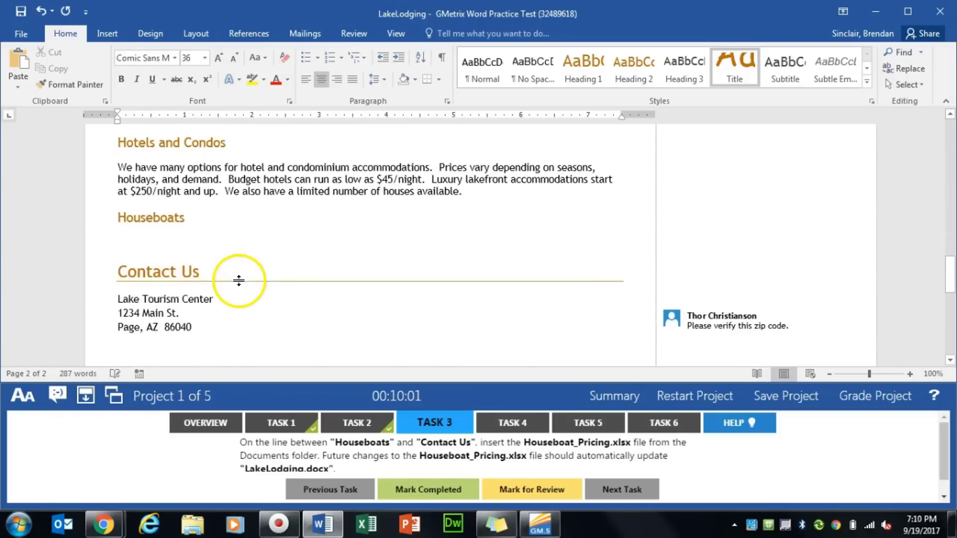
pyautogui.click(127, 241)
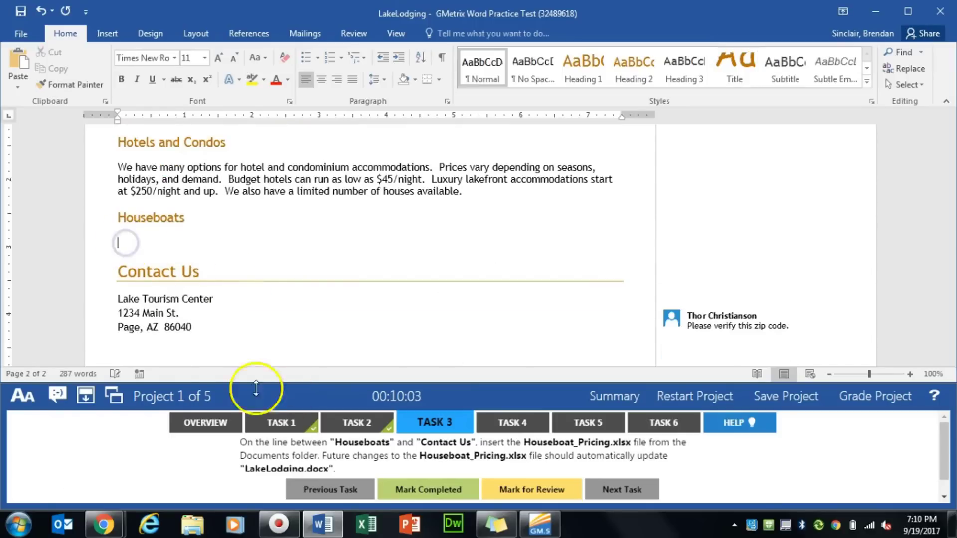
# - Insert Houseboat_Pricing.xlsx from the GMetrixTemplates folder as an object linked to its source file, and mark task 3 as completed
pyautogui.click(109, 36)
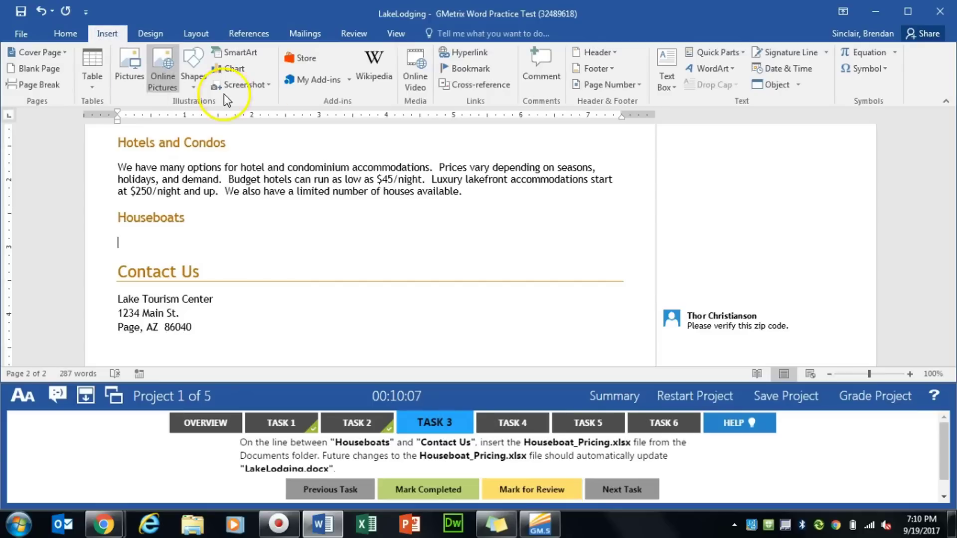
pyautogui.click(799, 86)
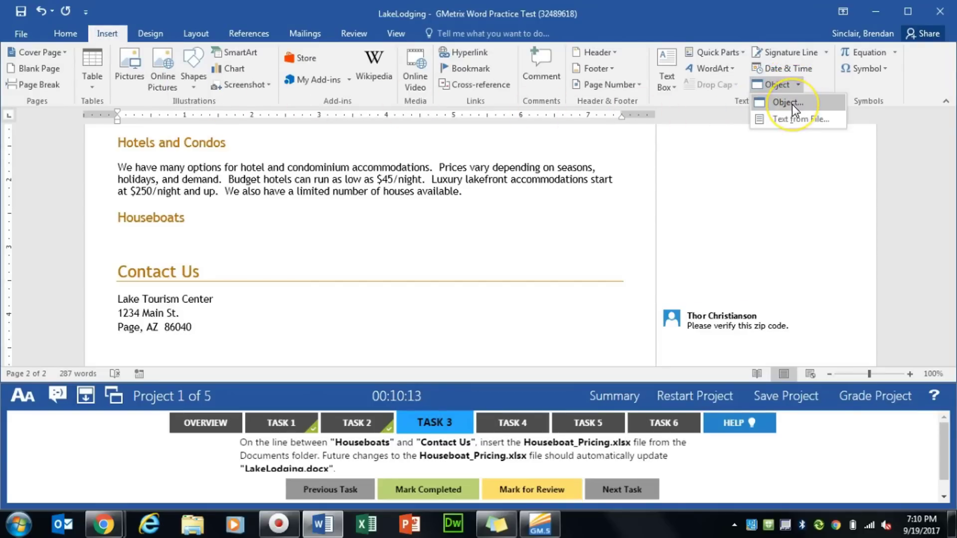
pyautogui.click(792, 103)
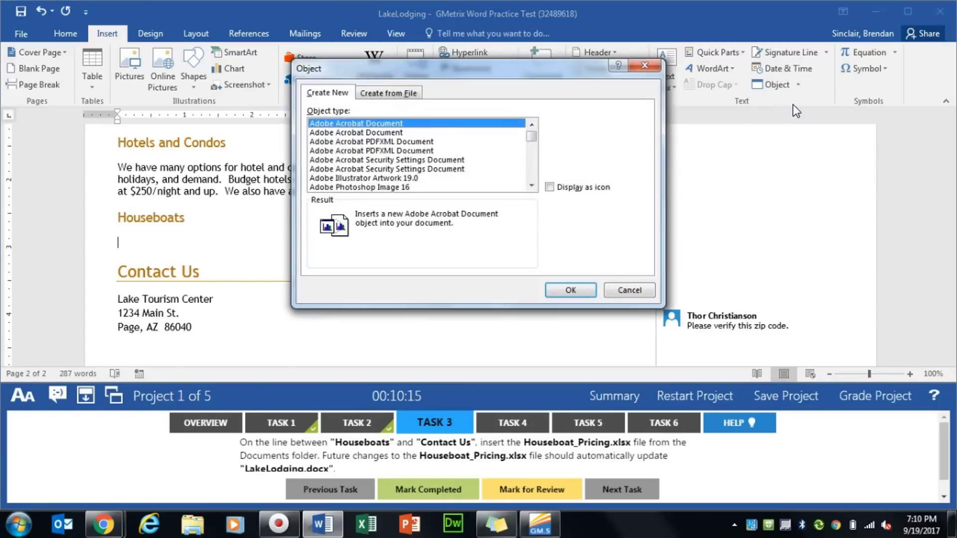
pyautogui.click(366, 93)
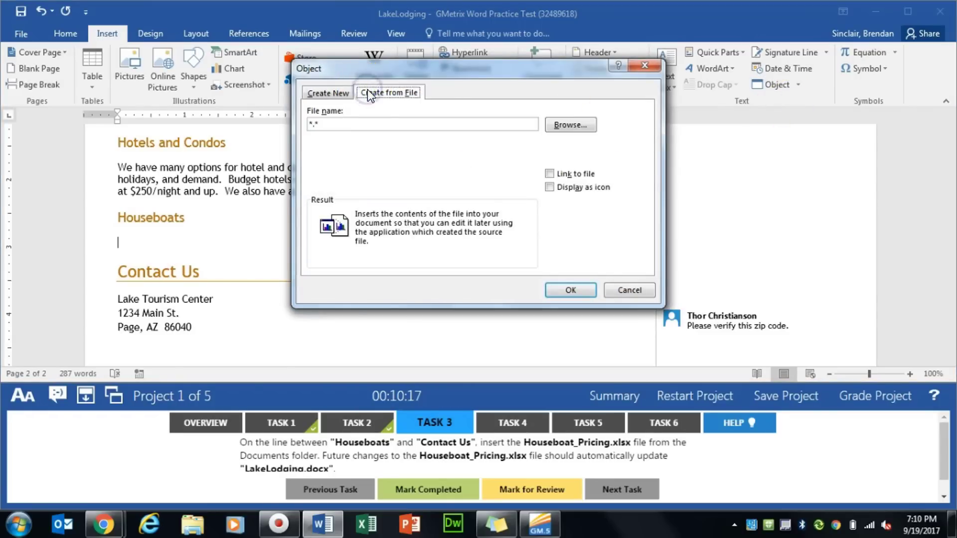
pyautogui.click(570, 124)
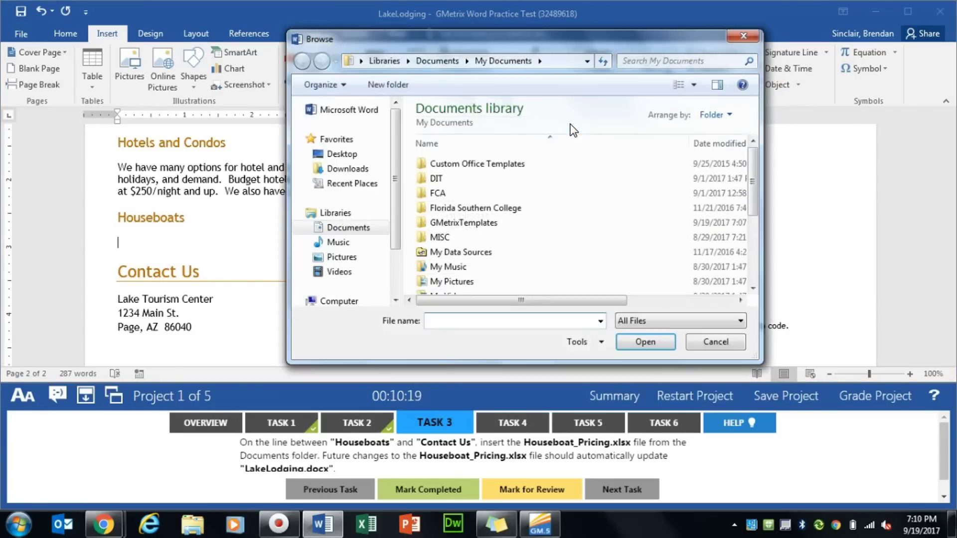
pyautogui.doubleClick(451, 222)
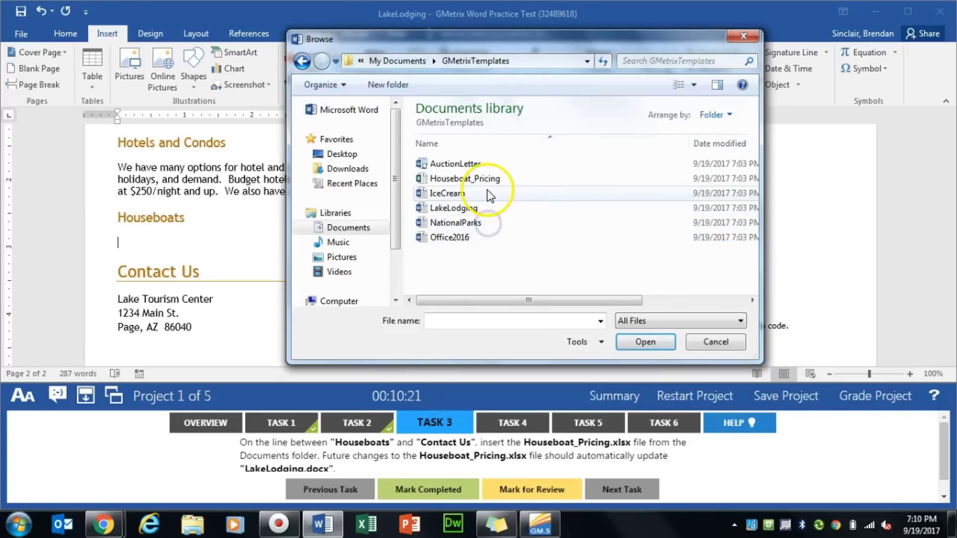
pyautogui.doubleClick(524, 179)
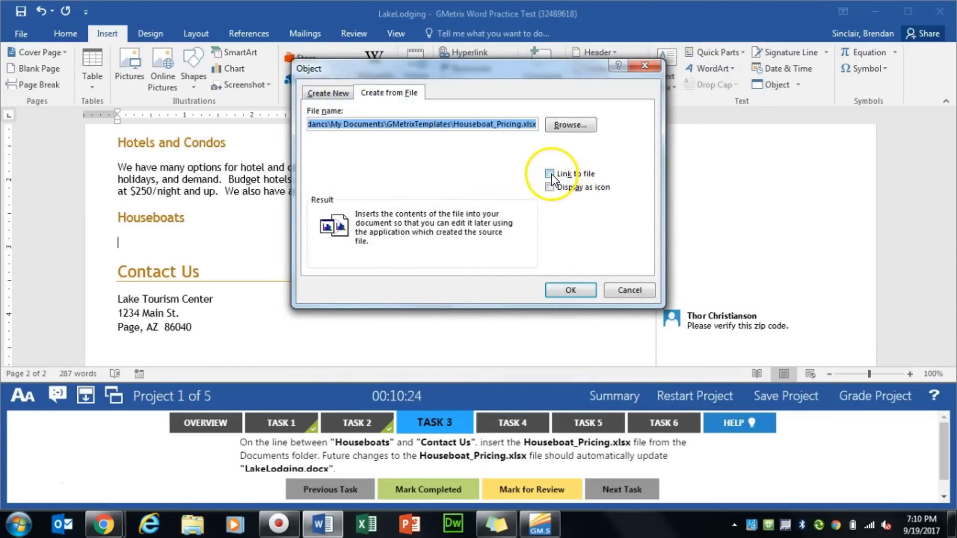
pyautogui.click(552, 175)
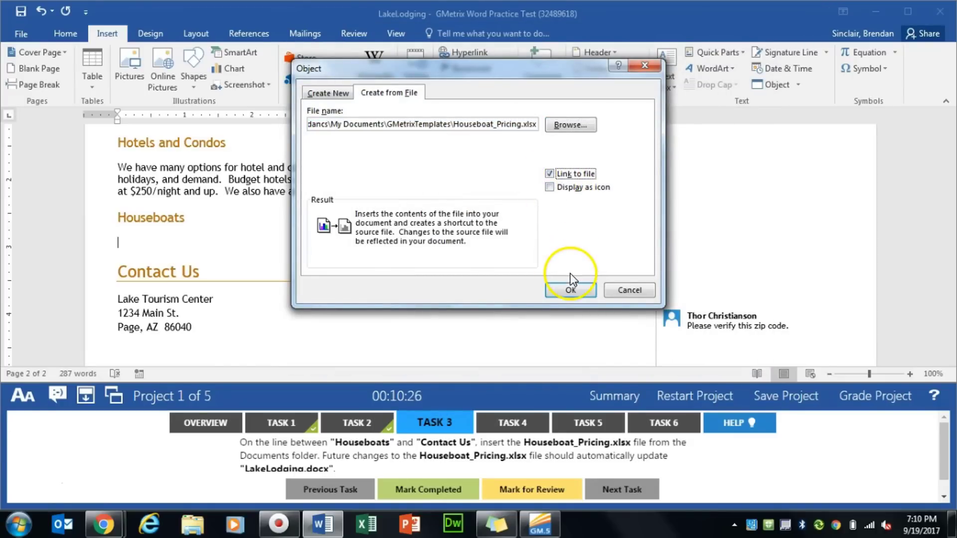
pyautogui.click(571, 290)
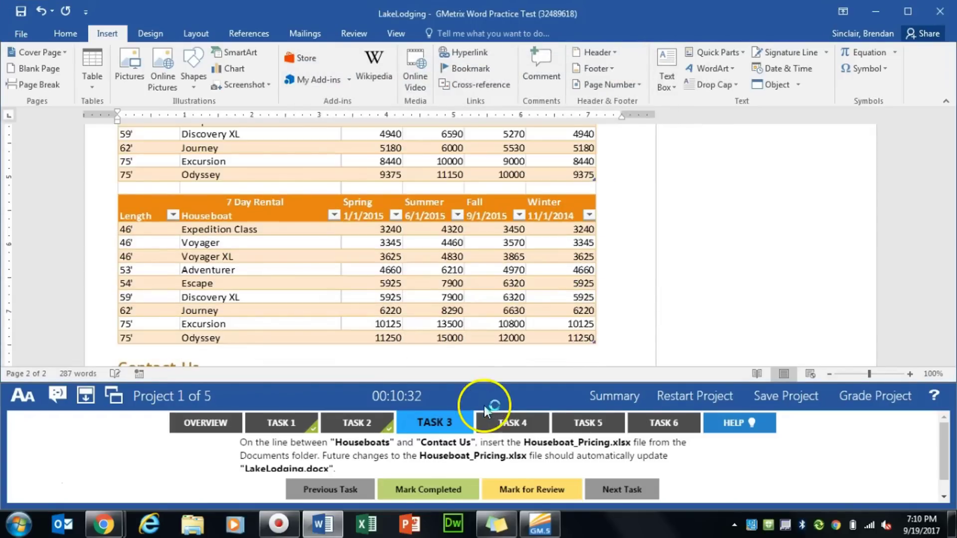
pyautogui.click(428, 502)
# - Open task 4 and choose Arial at size 12 in the detailed font settings
pyautogui.click(512, 423)
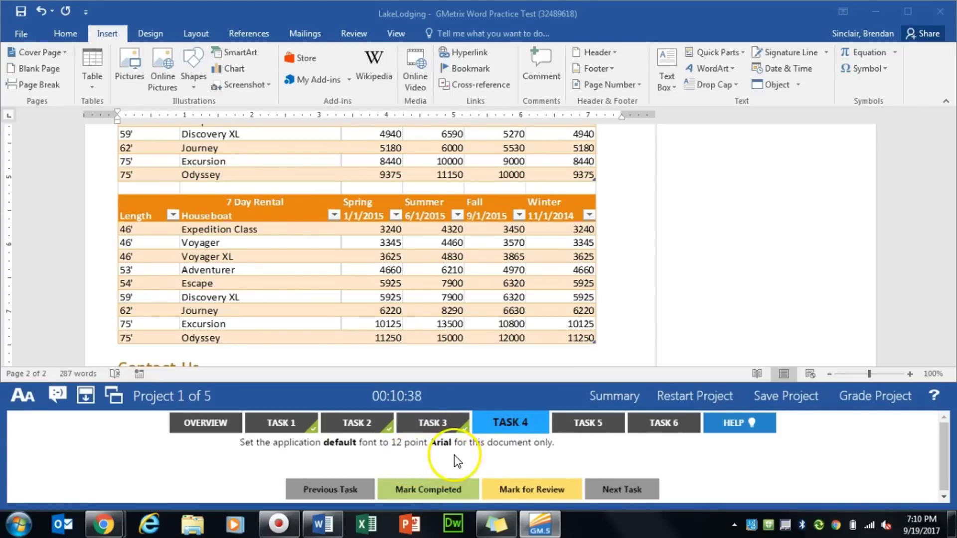
pyautogui.click(65, 33)
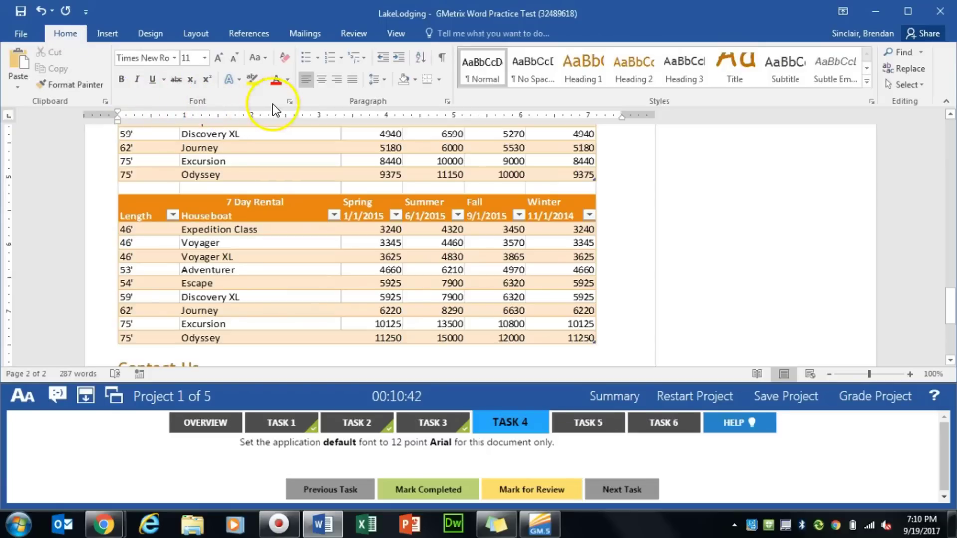
pyautogui.click(289, 103)
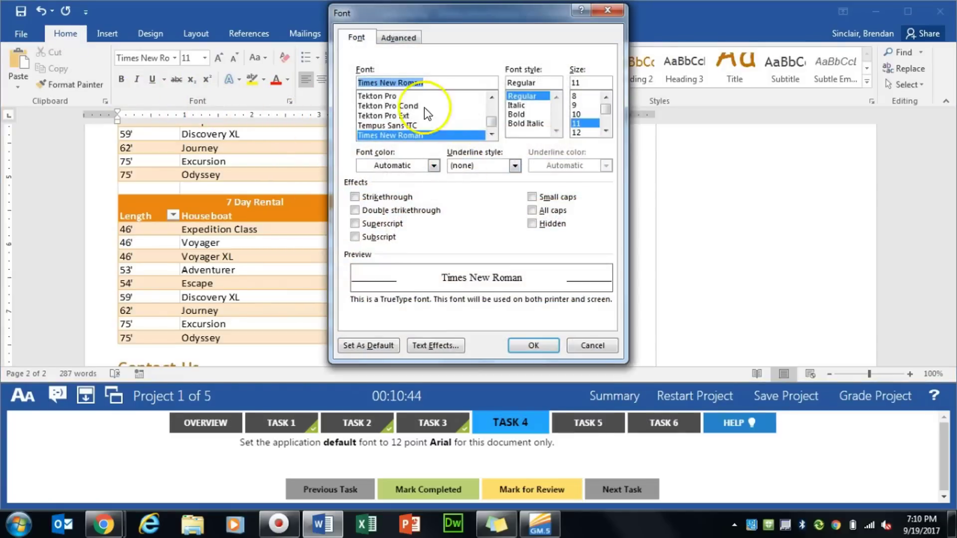
pyautogui.write('Arial')
pyautogui.press('Tab')
pyautogui.press('Tab')
pyautogui.write('12')
pyautogui.press('Tab')
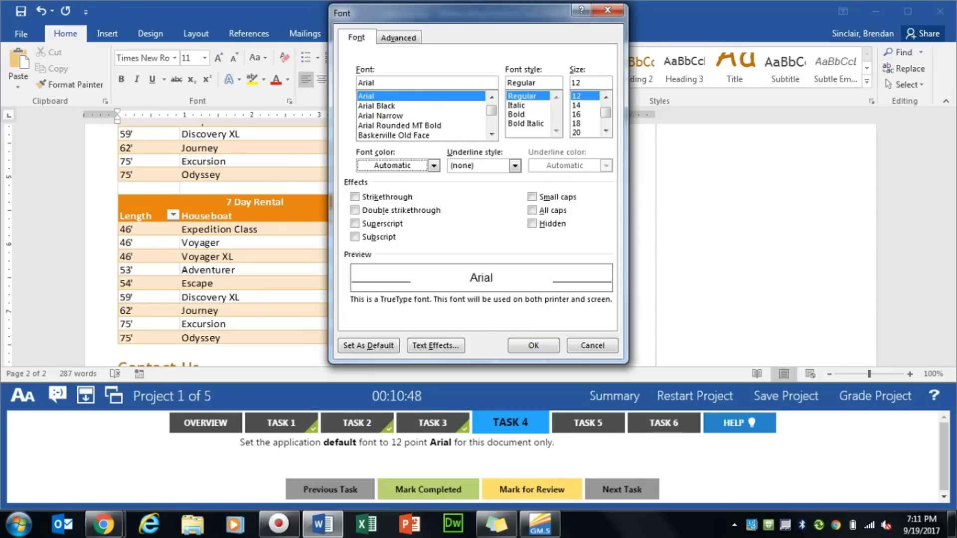
# - Make Arial 12 pt the default font for this document only, and mark task 4 as completed
pyautogui.click(354, 349)
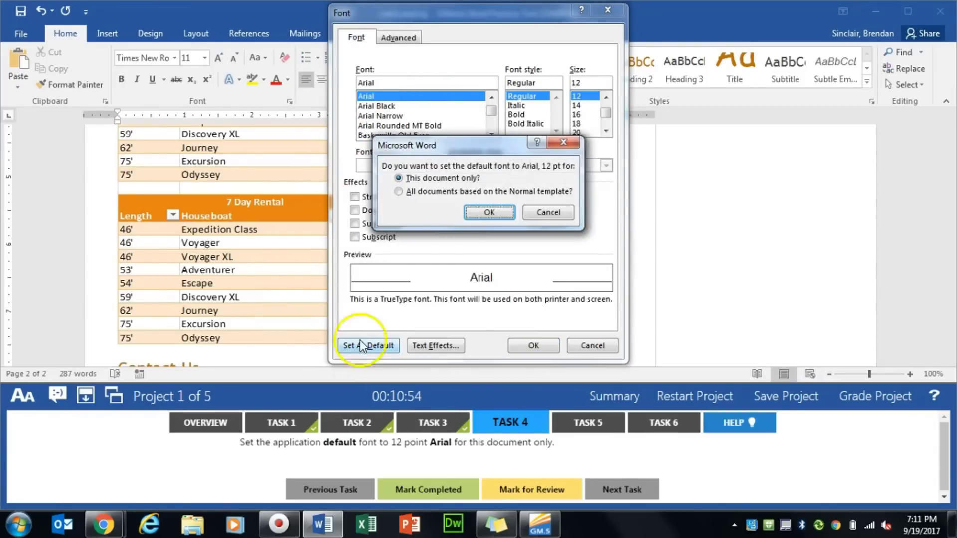
pyautogui.click(478, 212)
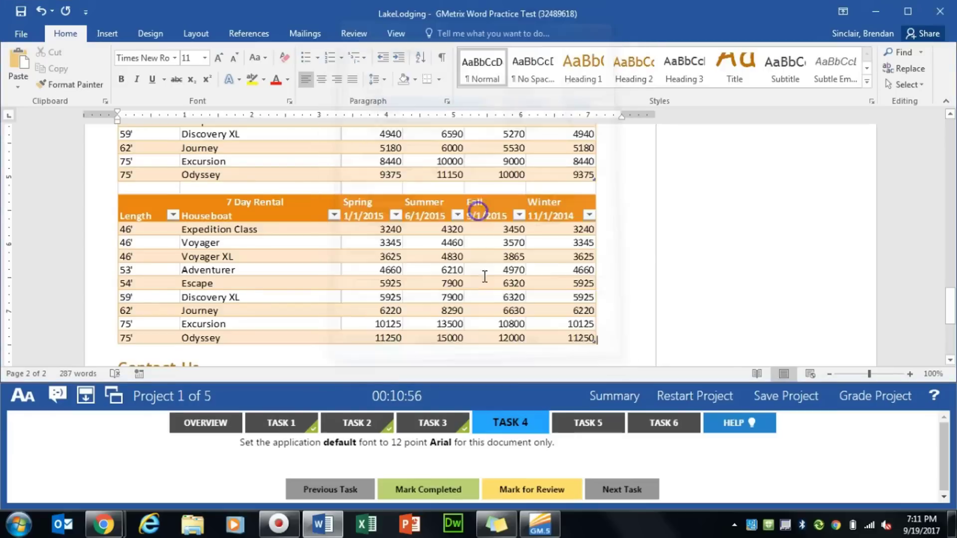
pyautogui.click(434, 492)
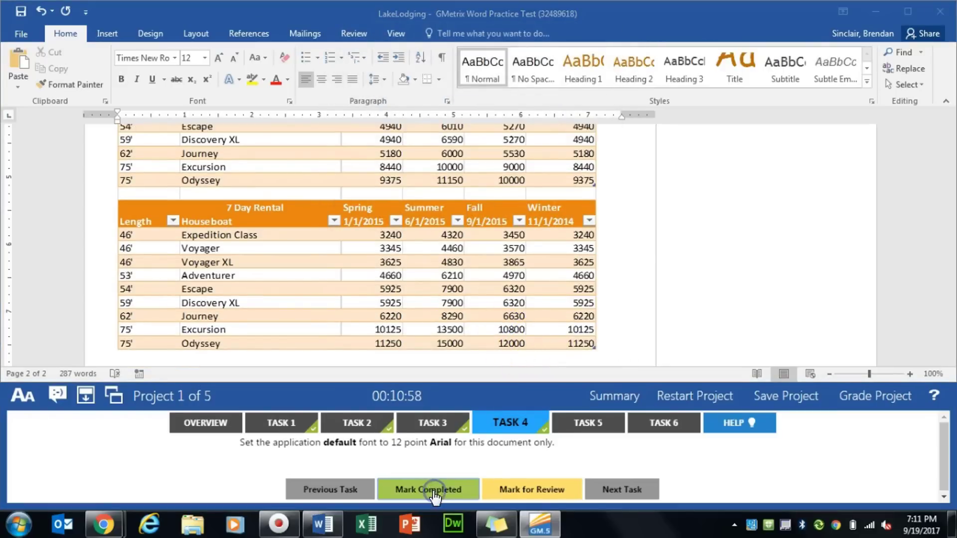
# - Open task 5 and restrict editing of the document to tracked changes only
pyautogui.click(597, 421)
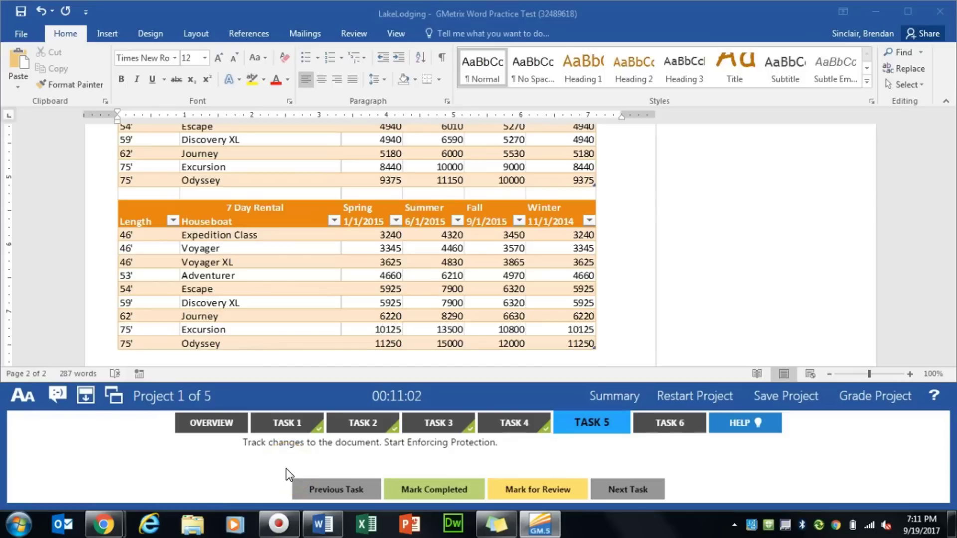
pyautogui.click(255, 474)
pyautogui.click(350, 37)
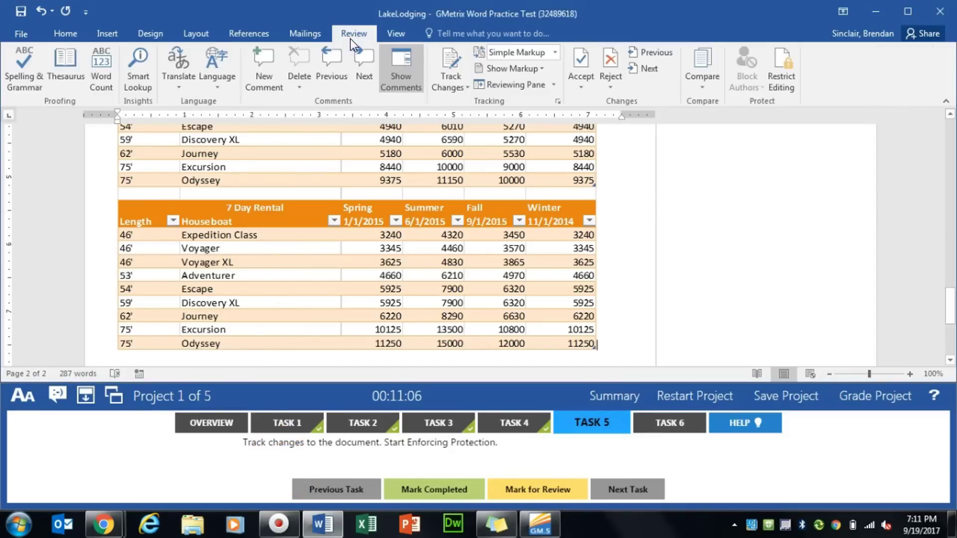
pyautogui.click(821, 110)
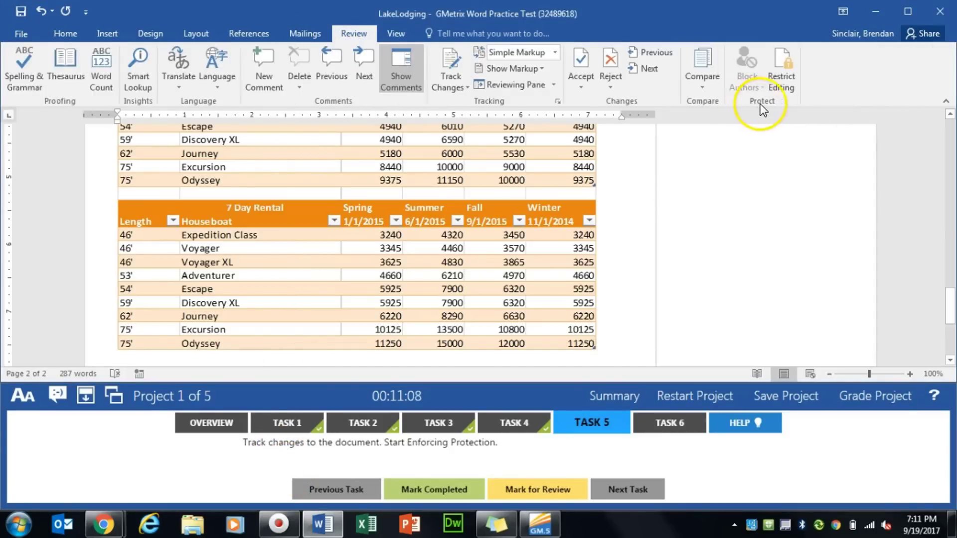
pyautogui.click(781, 82)
pyautogui.click(766, 186)
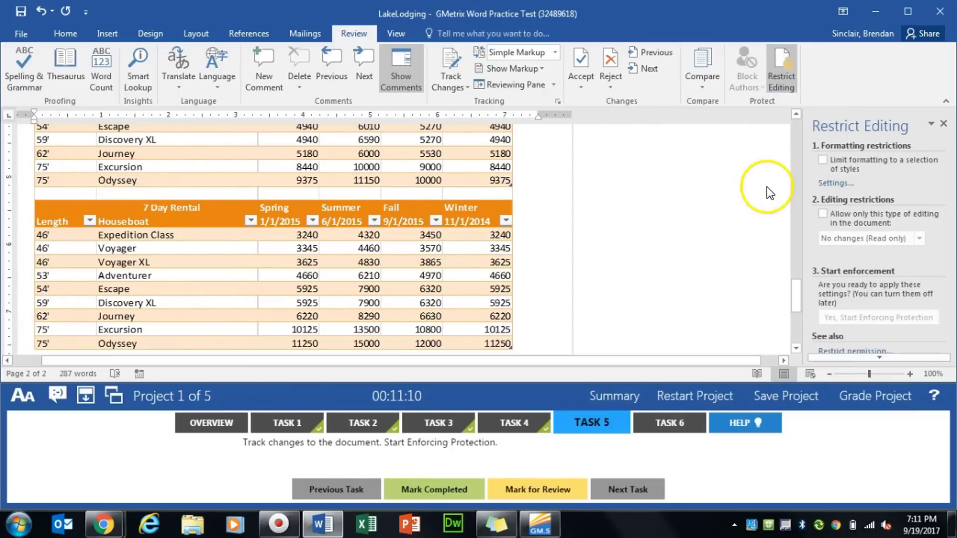
pyautogui.click(823, 215)
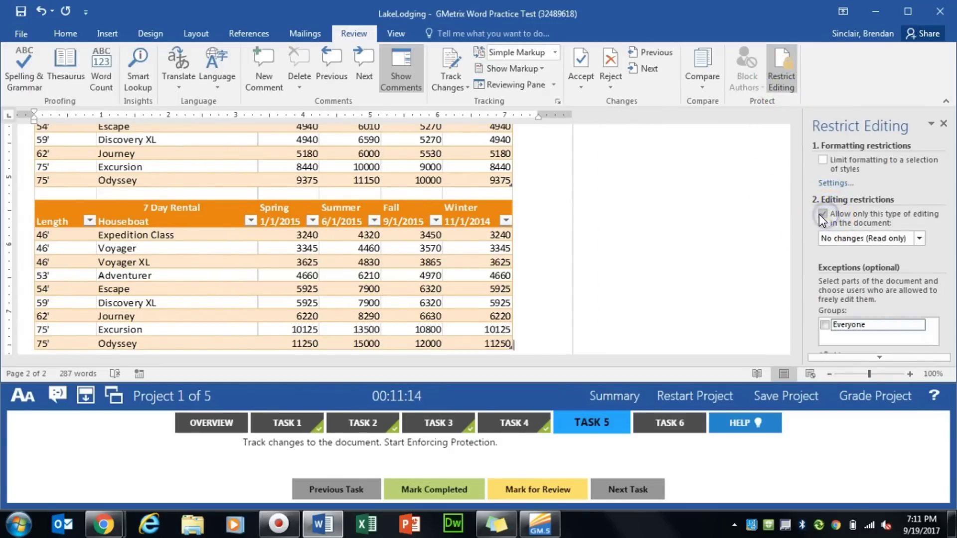
pyautogui.click(918, 242)
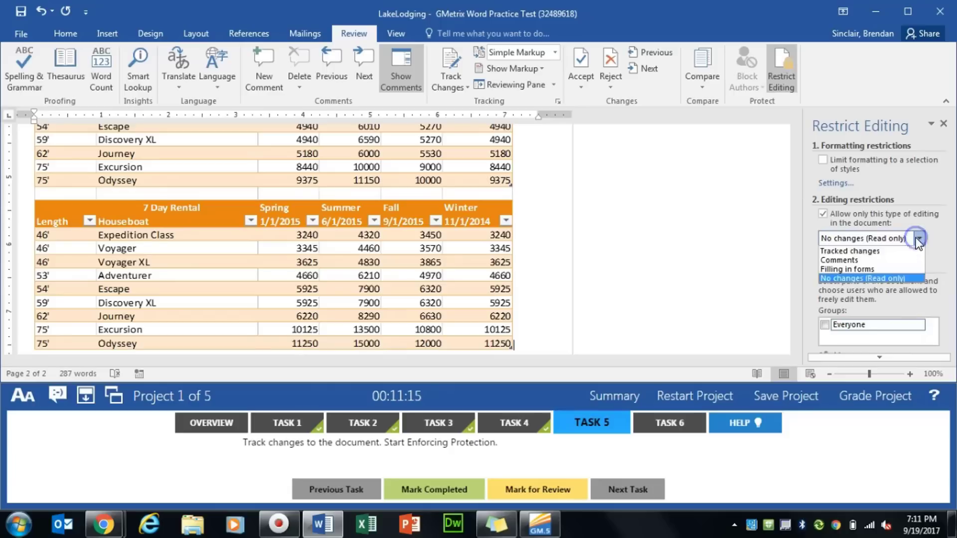
pyautogui.click(856, 250)
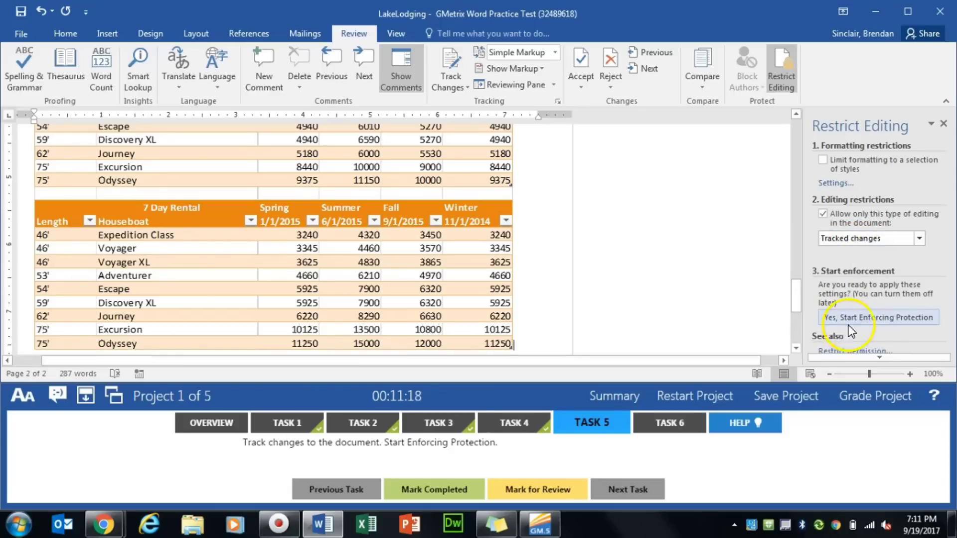
# - Start enforcing the document protection without a password, and mark task 5 as completed
pyautogui.click(864, 321)
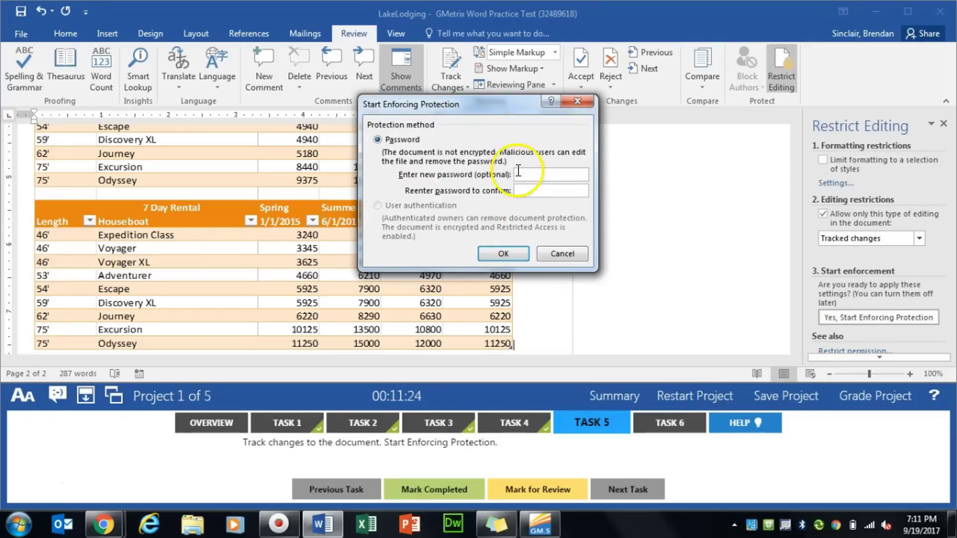
pyautogui.click(504, 253)
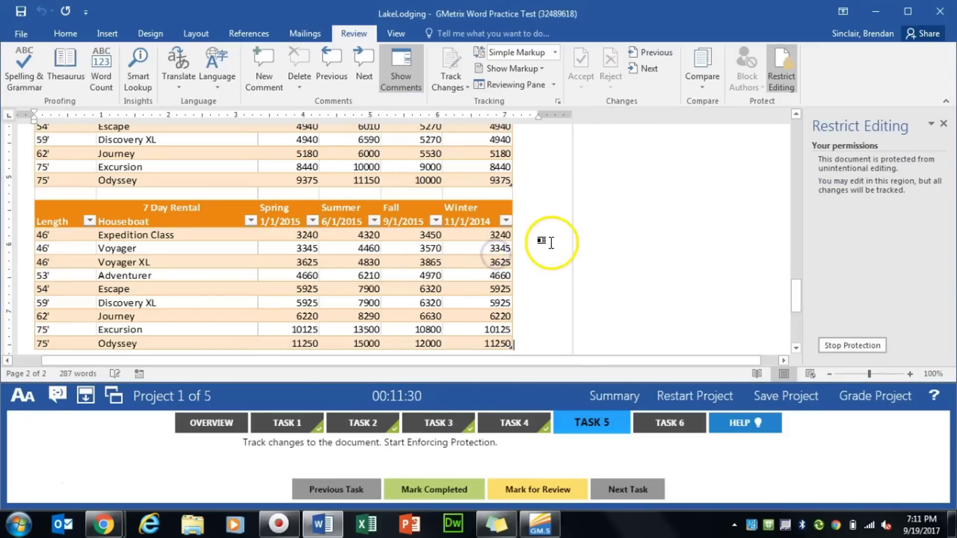
pyautogui.click(407, 489)
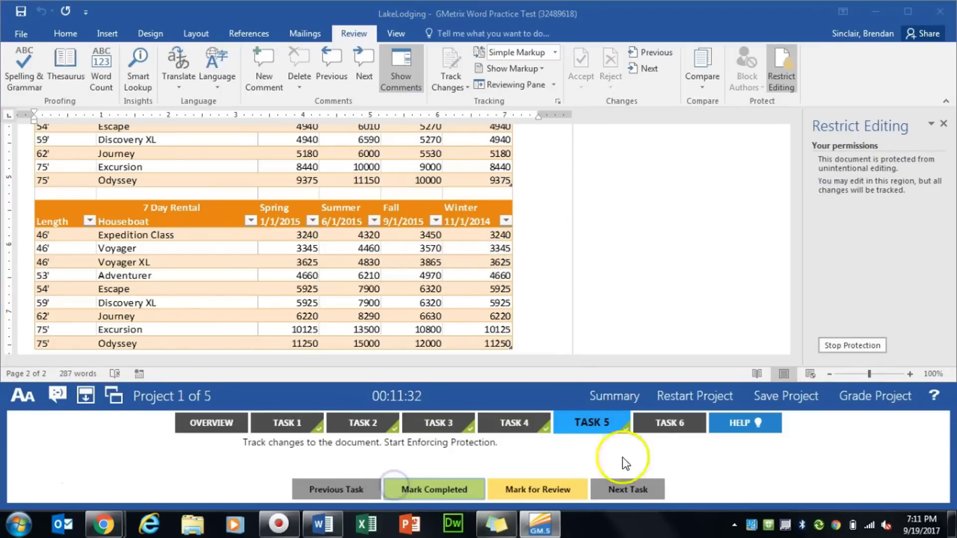
# - Open task 6, mark the zip code comment under Contact Us as done, and mark the task as completed
pyautogui.click(669, 429)
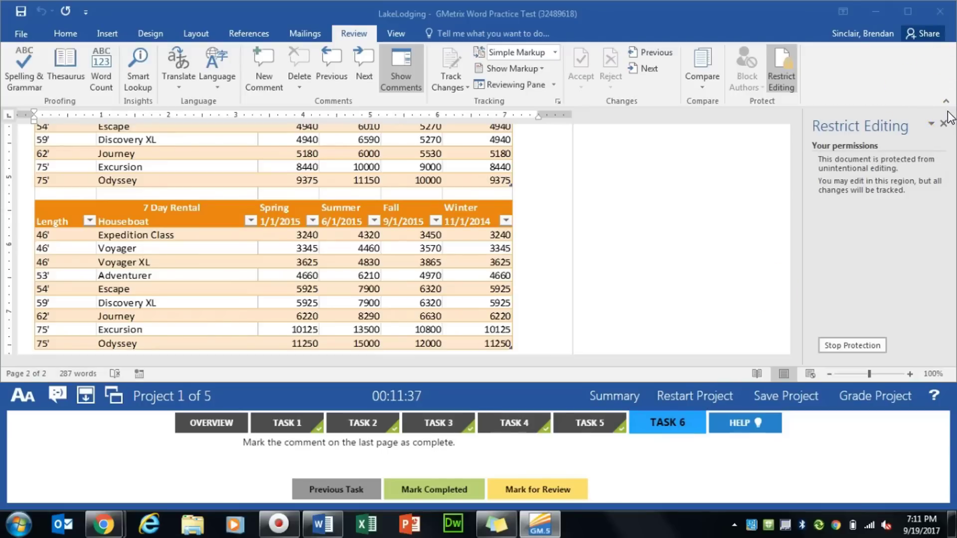
pyautogui.click(944, 126)
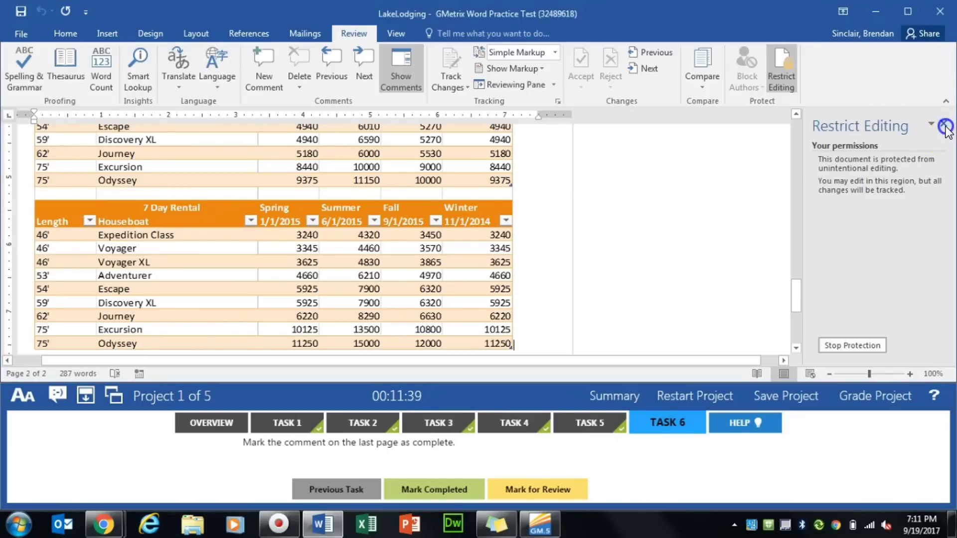
pyautogui.scroll(-5, 842, 236)
pyautogui.click(736, 240)
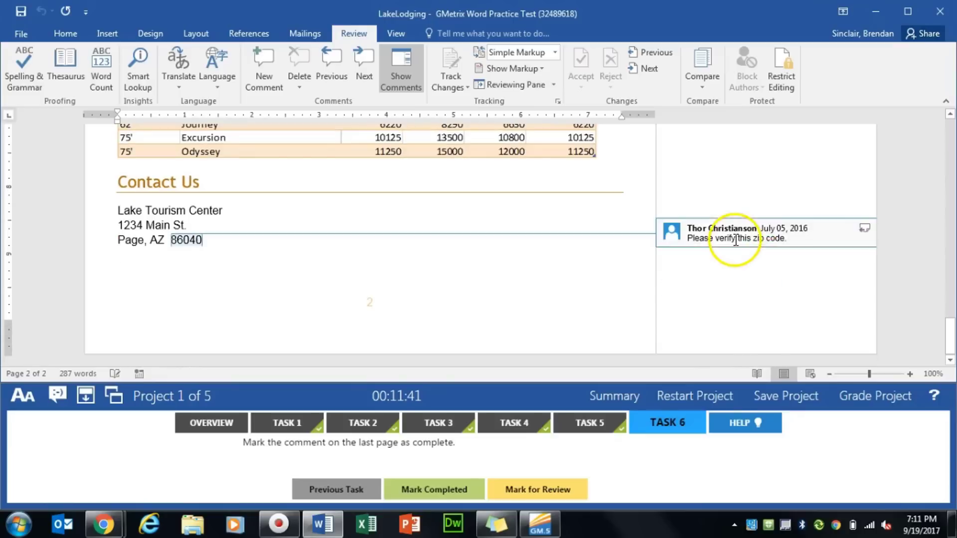
pyautogui.rightClick(718, 228)
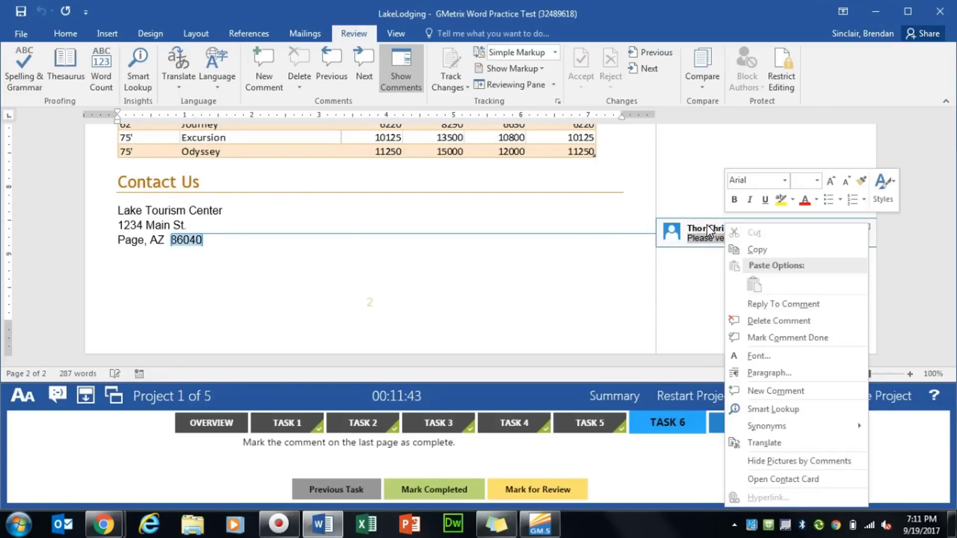
pyautogui.click(796, 342)
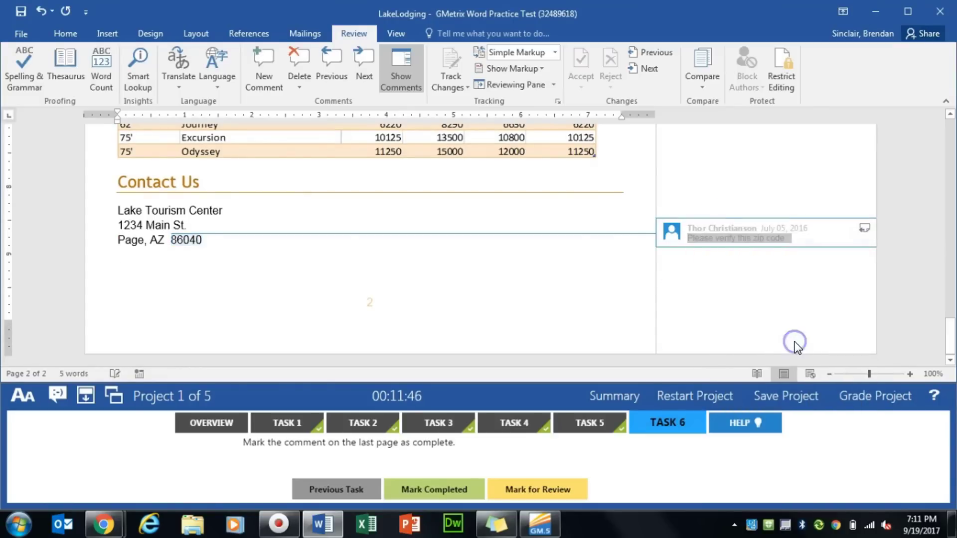
pyautogui.click(434, 490)
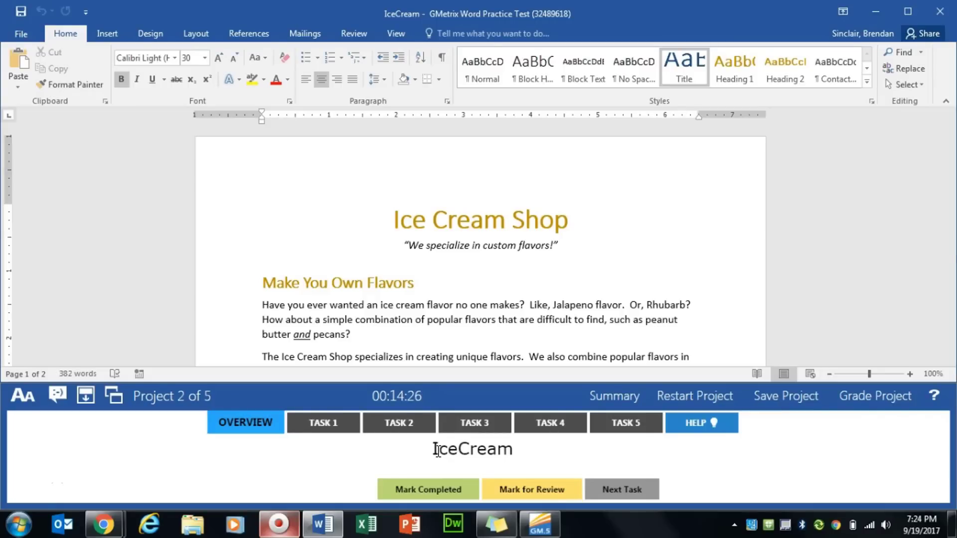
# - Open task 1 of the IceCream project and display the macro settings in the Trust Center
pyautogui.click(322, 426)
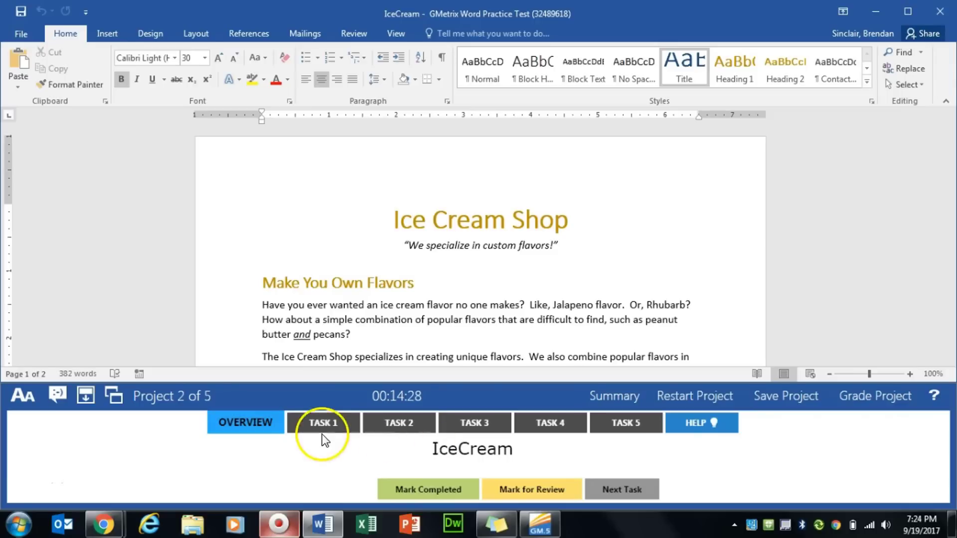
pyautogui.click(407, 432)
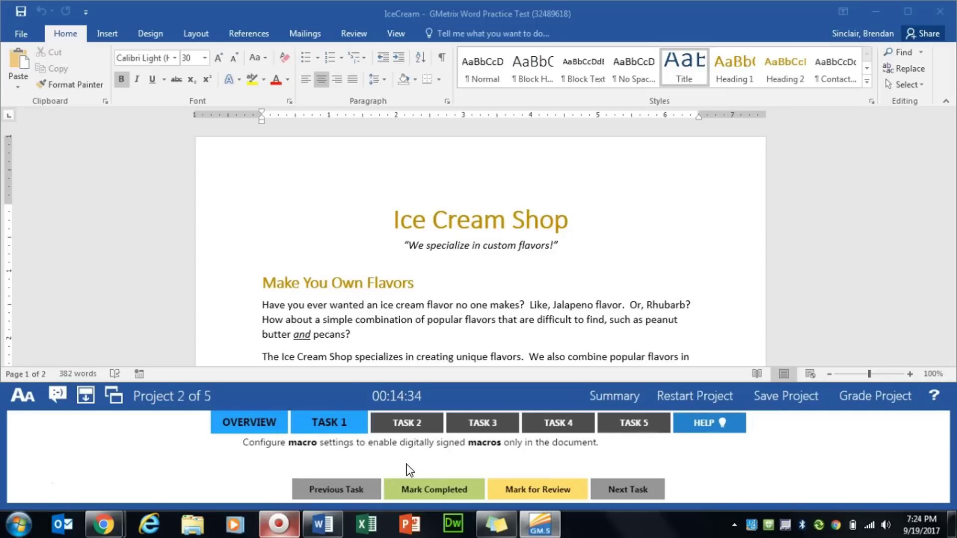
pyautogui.doubleClick(267, 443)
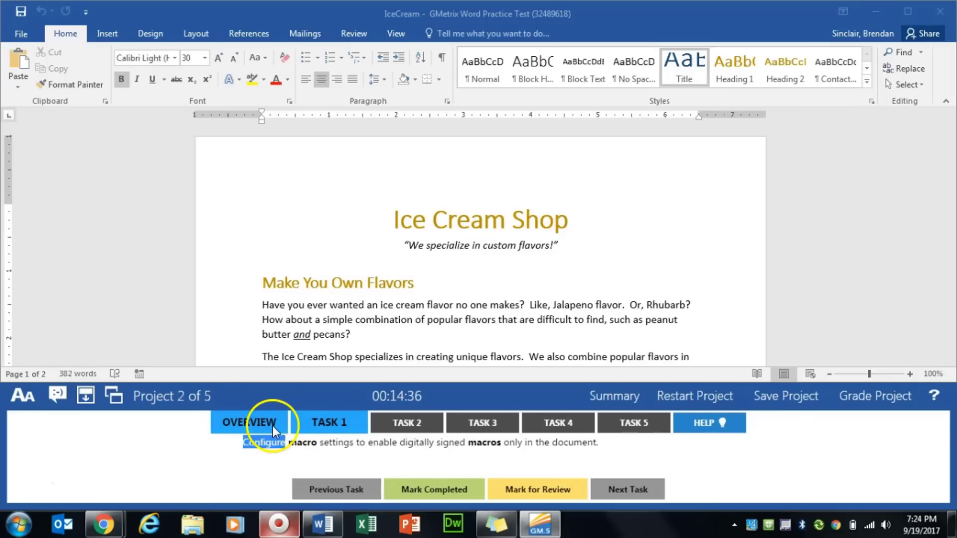
pyautogui.click(17, 34)
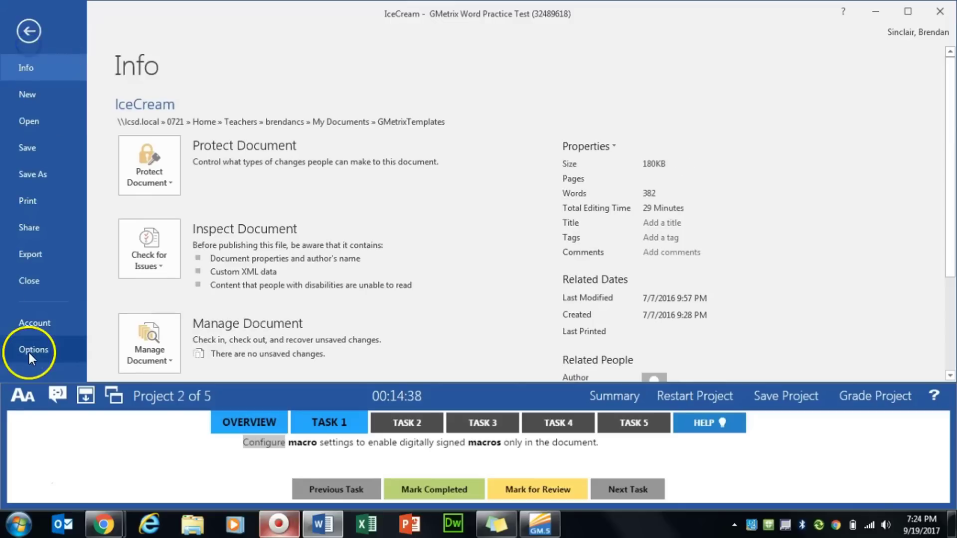
pyautogui.click(30, 351)
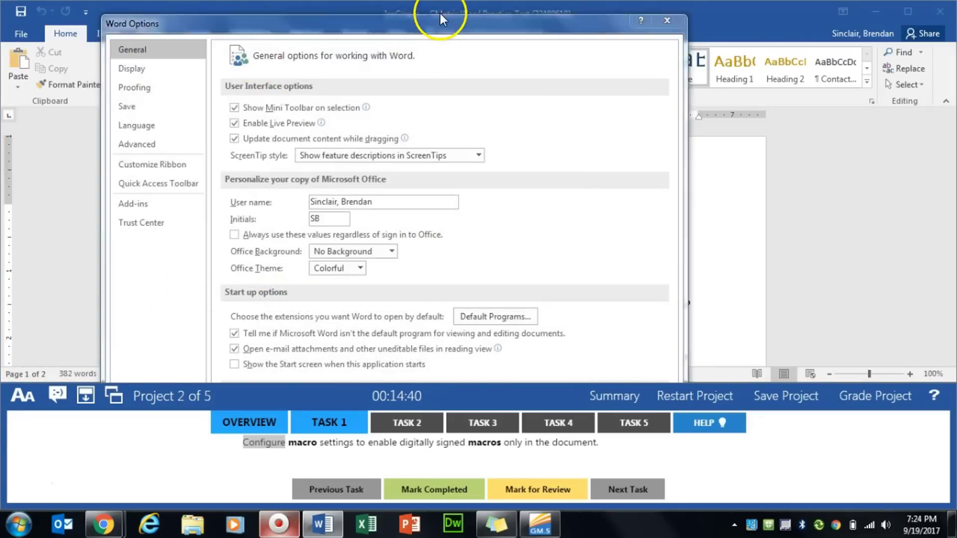
pyautogui.moveTo(440, 20); pyautogui.dragTo(456, 8)
pyautogui.click(154, 214)
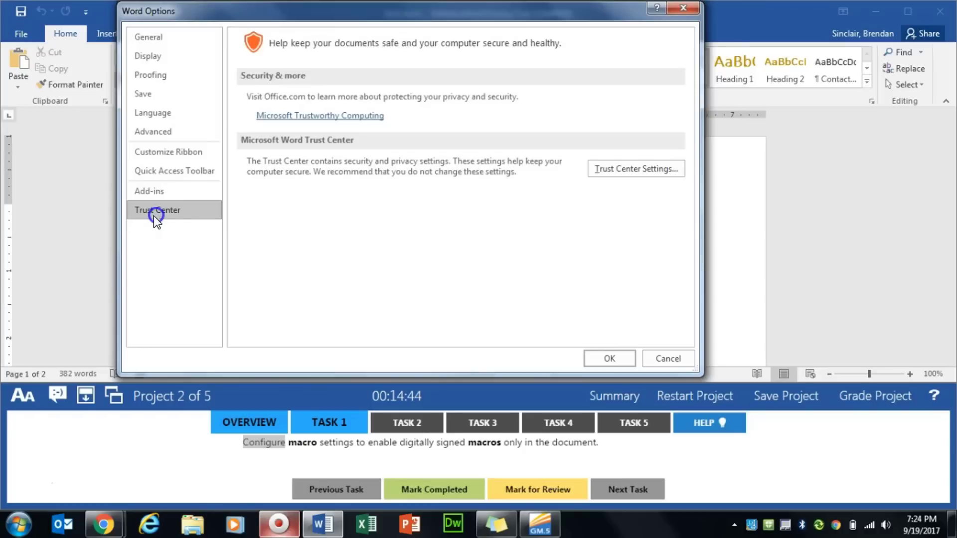
pyautogui.click(615, 169)
pyautogui.moveTo(496, 9); pyautogui.dragTo(489, 28)
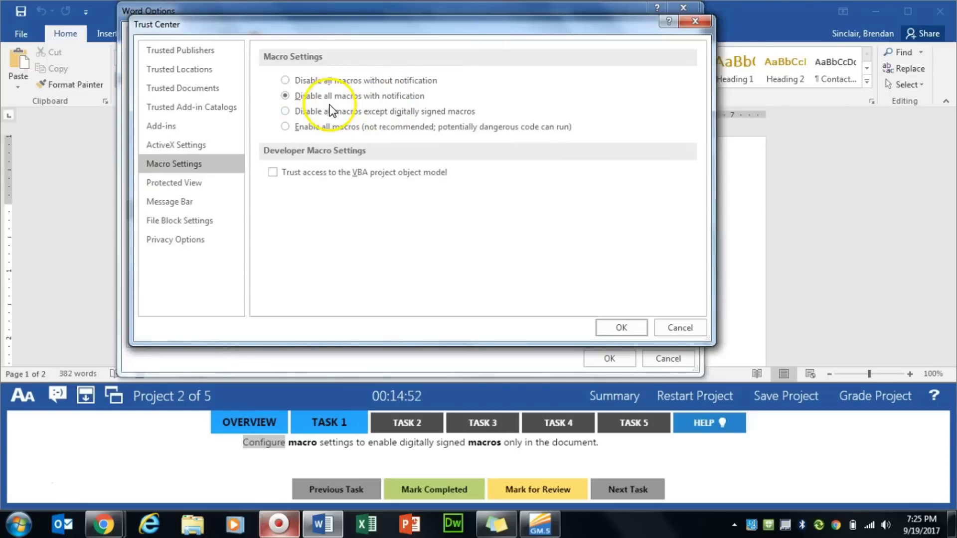
# - Set macro security to disable all macros except digitally signed ones, and mark task 1 as completed
pyautogui.click(305, 113)
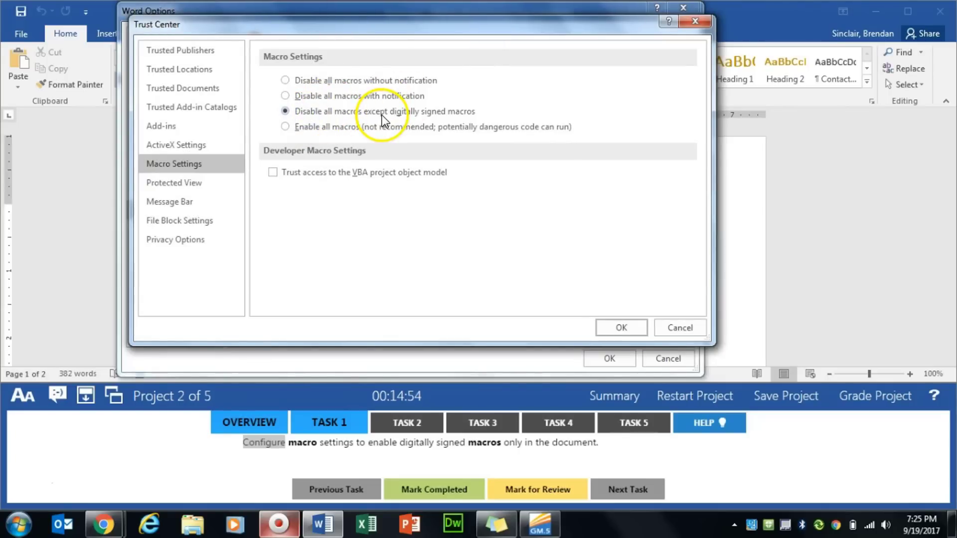
pyautogui.click(634, 327)
pyautogui.click(613, 358)
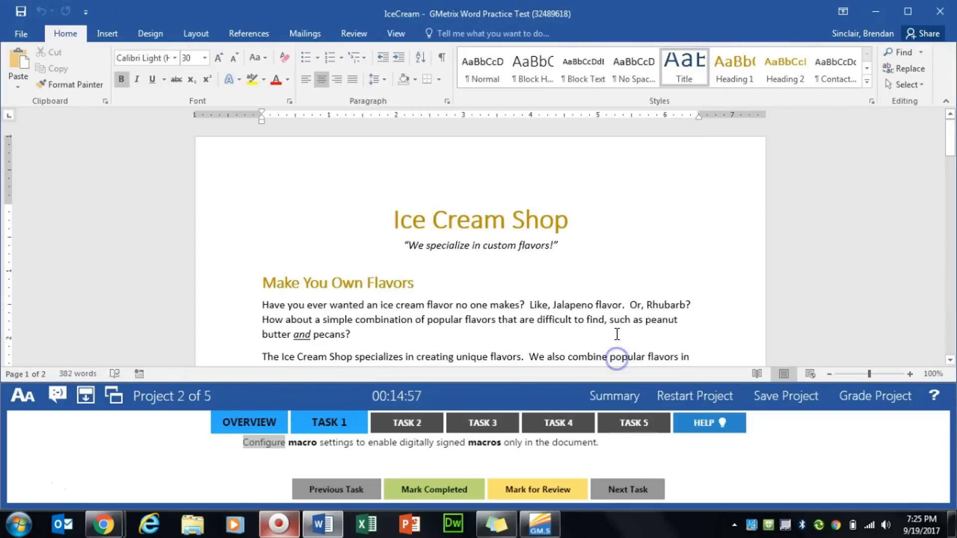
pyautogui.click(435, 491)
# - Open task 2, apply Heading 2 to all text using the Heading 3 style, and mark the task as completed
pyautogui.click(391, 421)
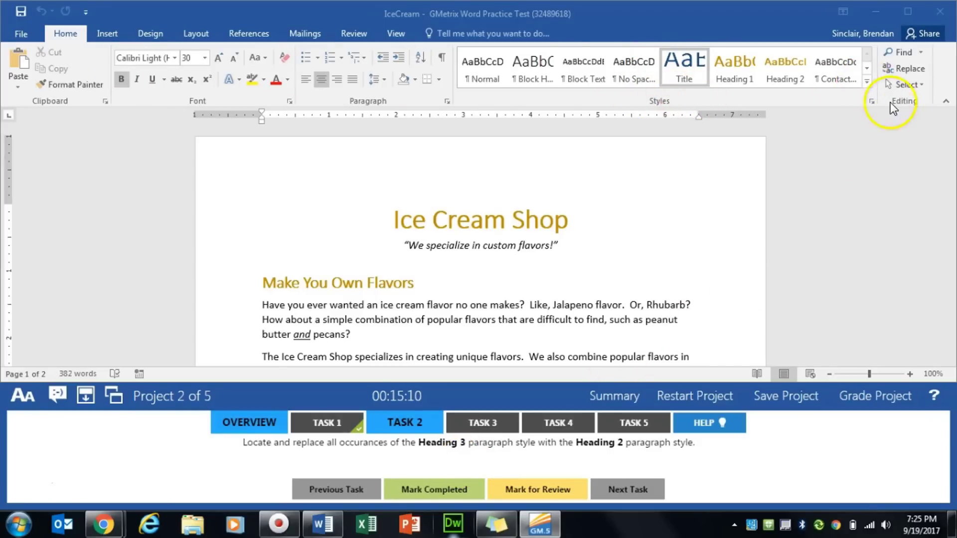
pyautogui.click(865, 82)
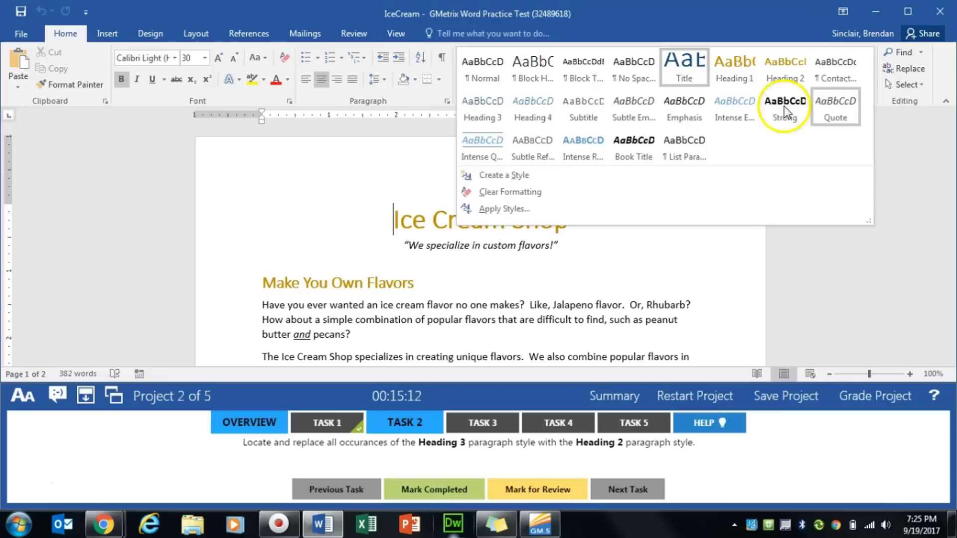
pyautogui.rightClick(491, 124)
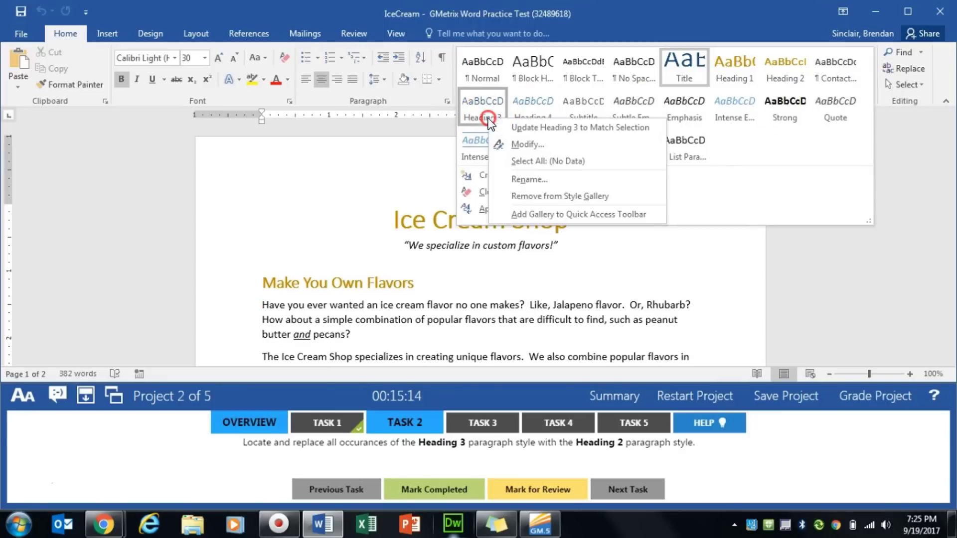
pyautogui.click(536, 161)
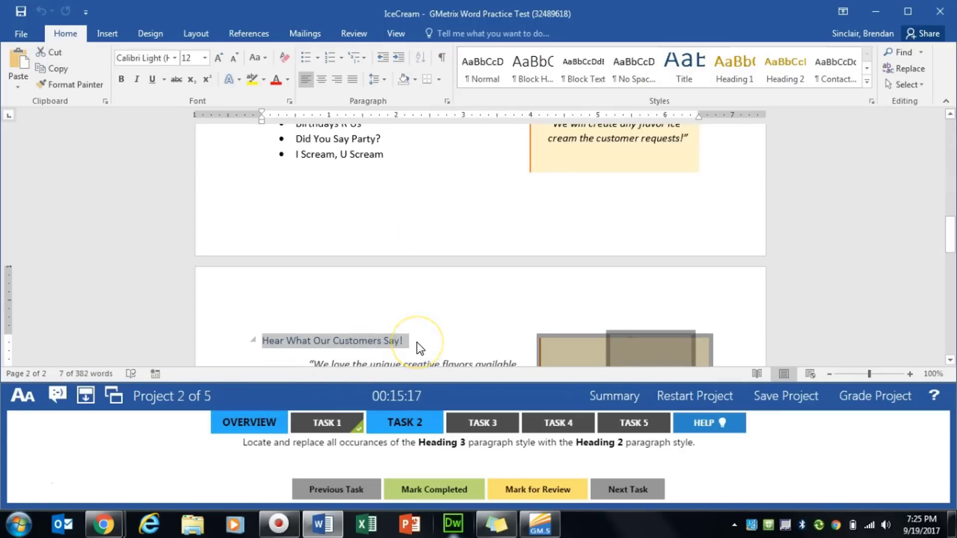
pyautogui.click(786, 79)
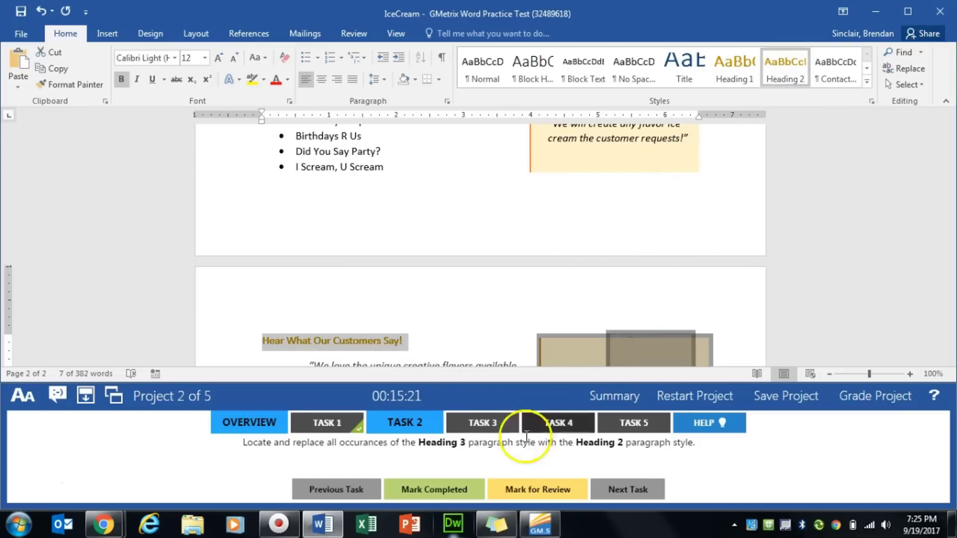
pyautogui.click(446, 489)
# - Open task 3, enable Don't hyphenate for the selected "Hear What Our Customers Say!" heading, and mark the task as completed
pyautogui.click(489, 425)
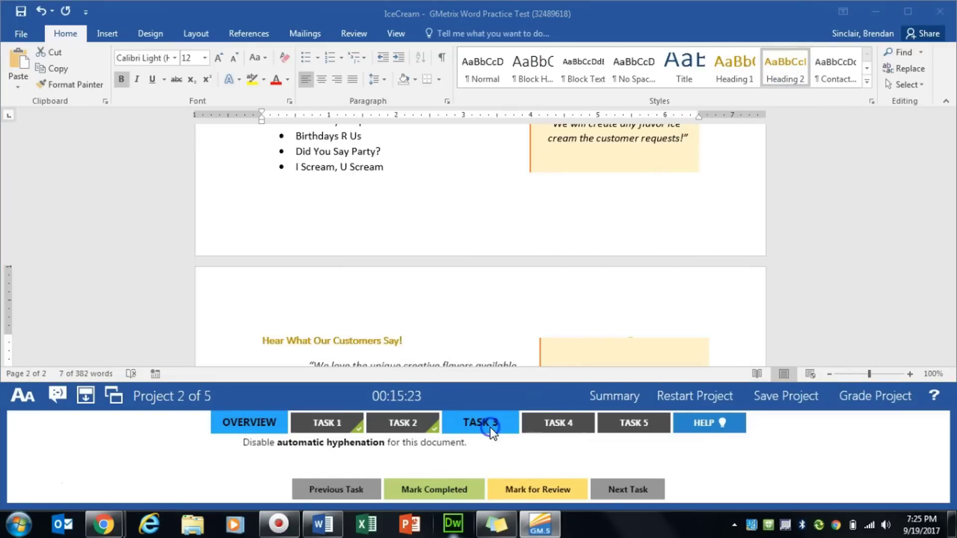
pyautogui.click(429, 458)
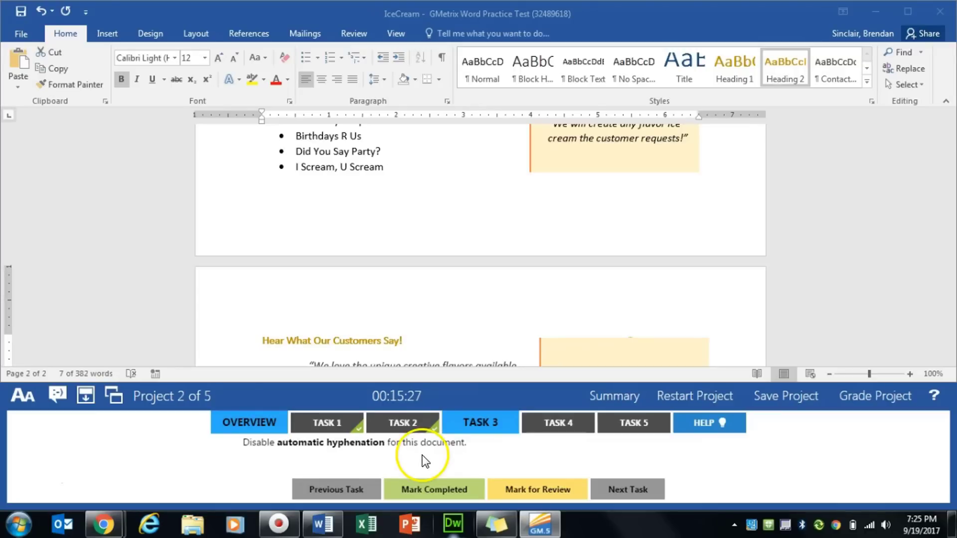
pyautogui.click(413, 281)
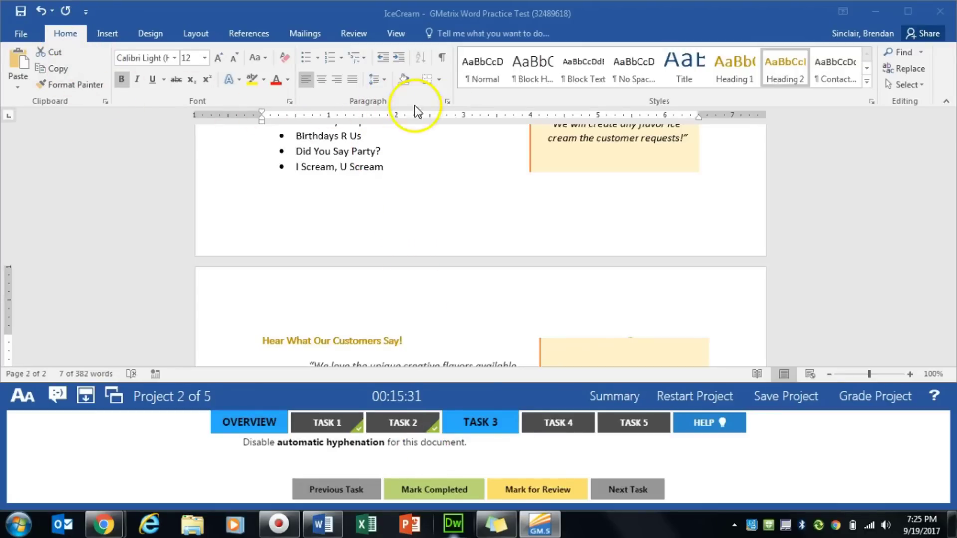
pyautogui.click(448, 103)
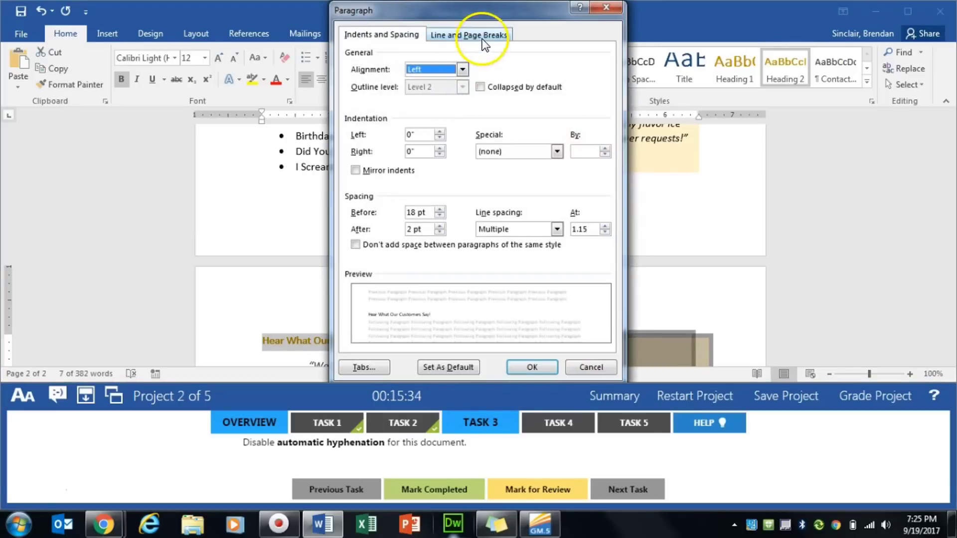
pyautogui.click(456, 36)
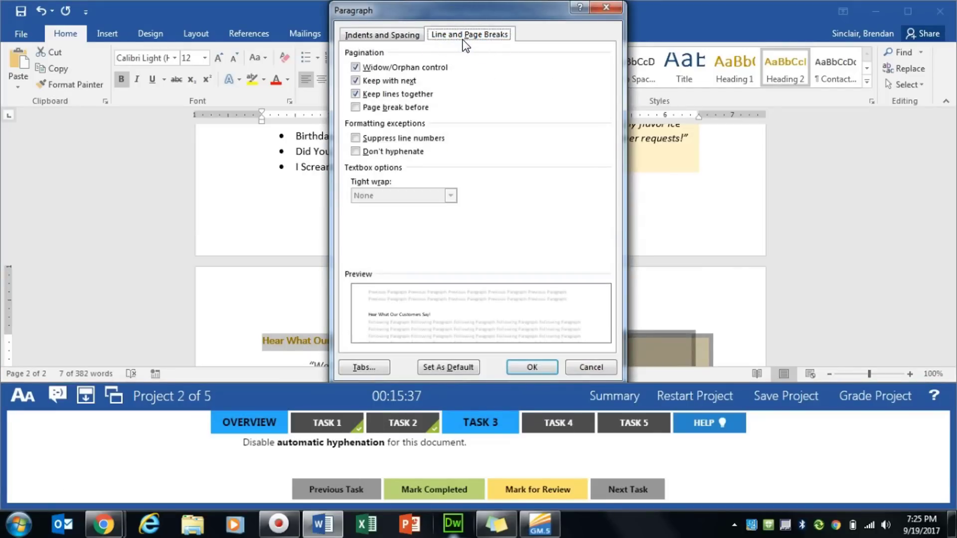
pyautogui.click(355, 151)
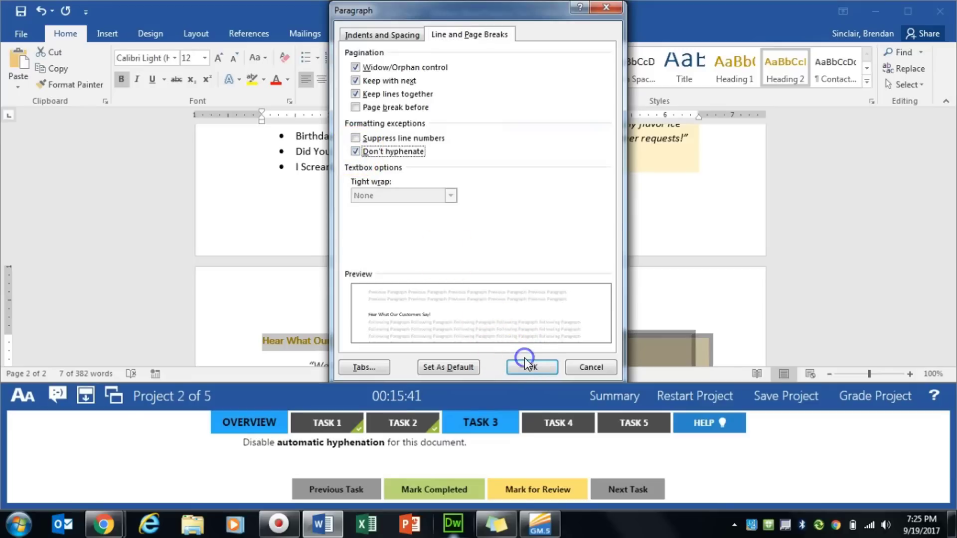
pyautogui.click(523, 362)
pyautogui.click(438, 493)
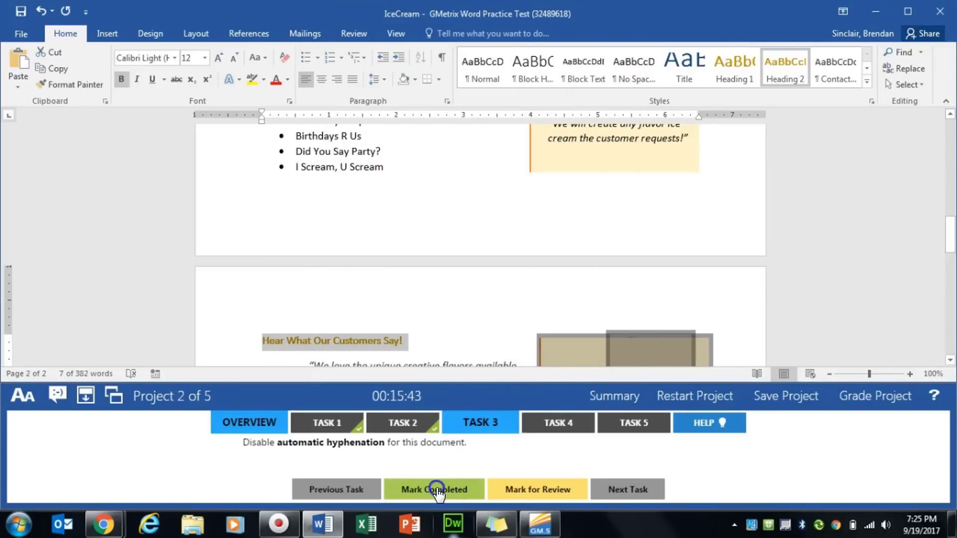
# - Open task 4, link the Our Mission Statement text box to the empty text box on page 2, and mark the task as completed
pyautogui.click(558, 424)
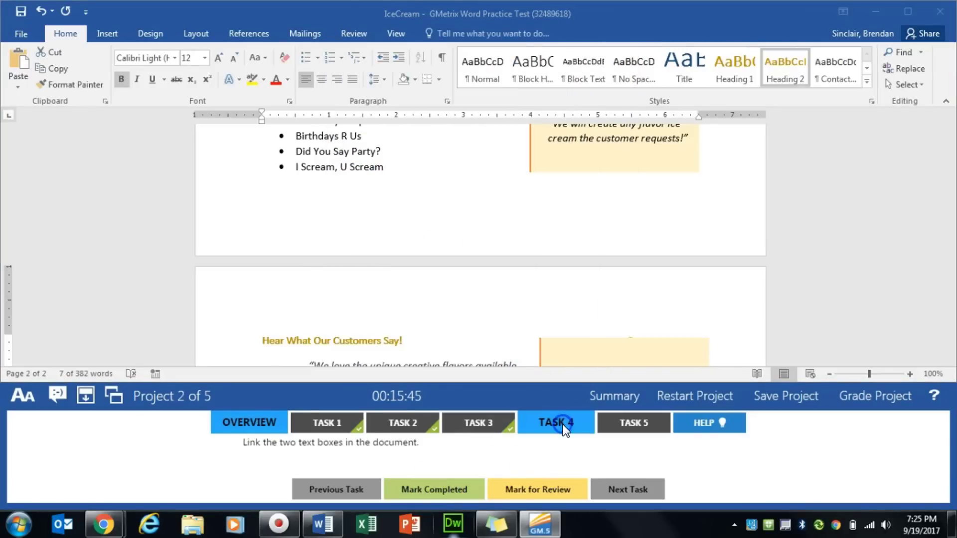
pyautogui.click(587, 290)
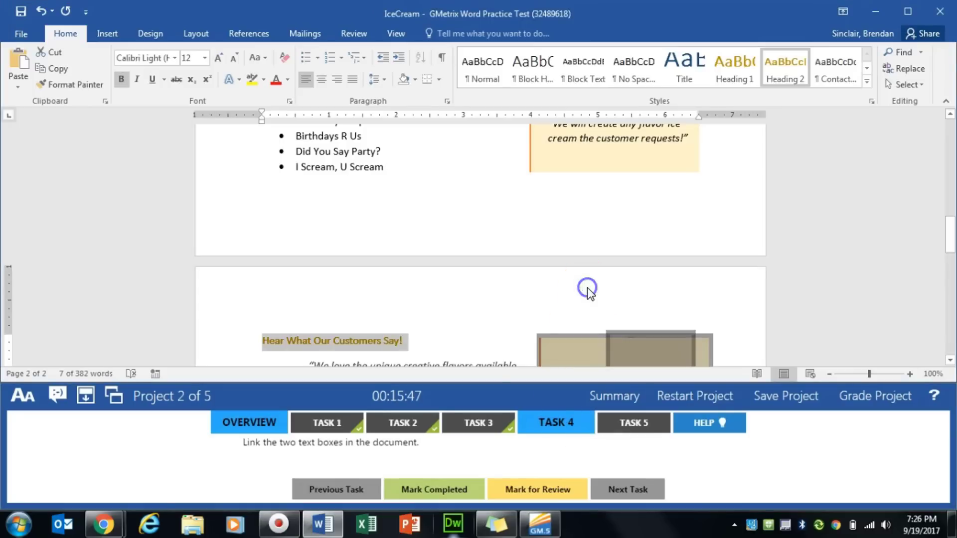
pyautogui.scroll(-3, 588, 290)
pyautogui.click(575, 296)
pyautogui.scroll(-3, 578, 305)
pyautogui.scroll(9, 615, 297)
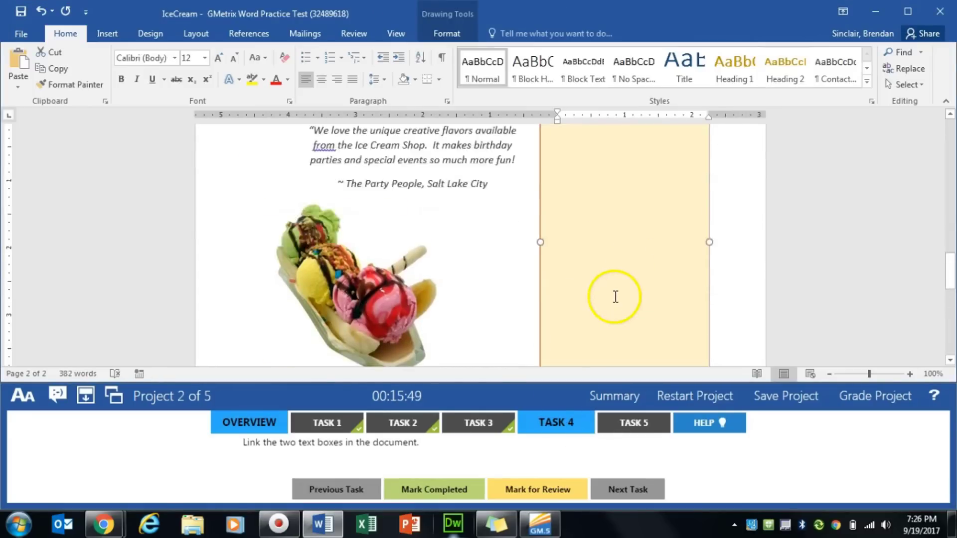
pyautogui.click(571, 209)
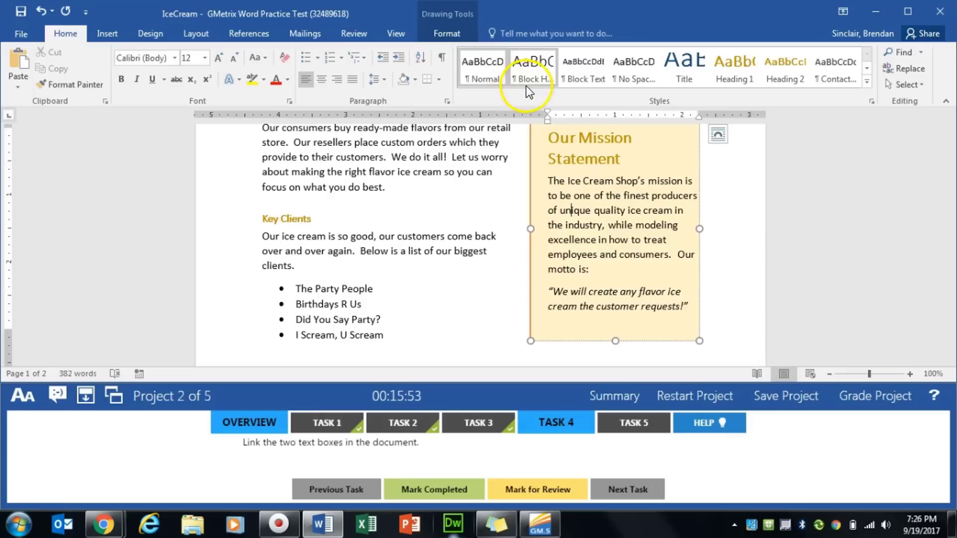
pyautogui.click(449, 34)
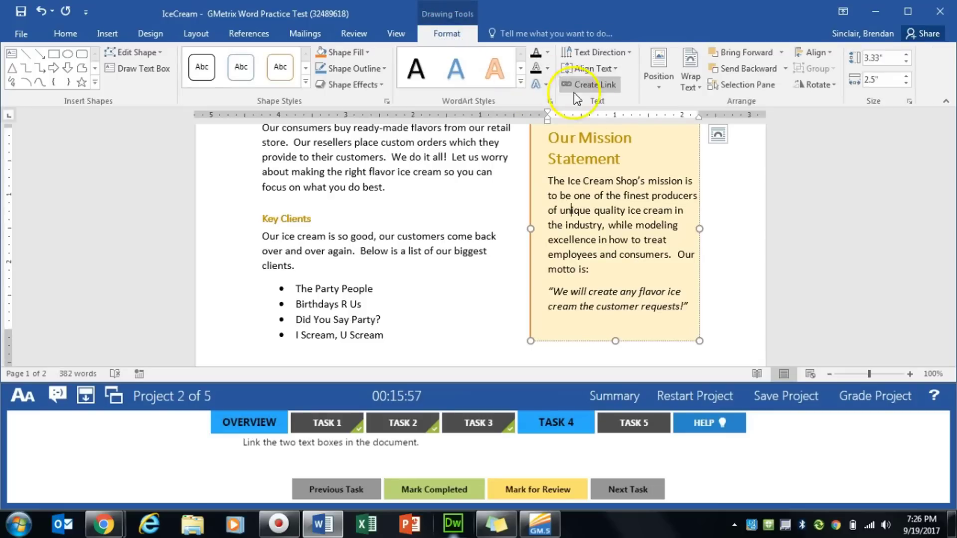
pyautogui.click(606, 85)
pyautogui.scroll(-10, 598, 187)
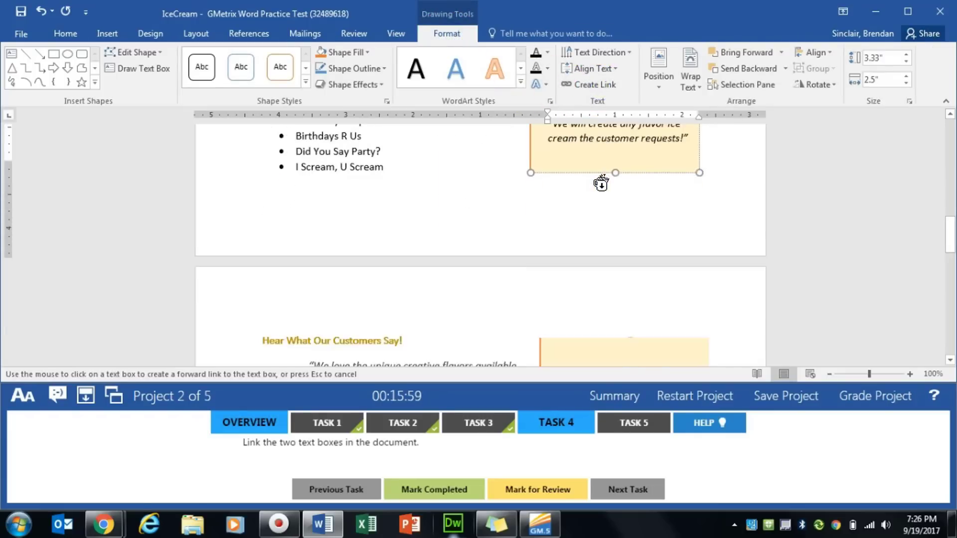
pyautogui.click(594, 214)
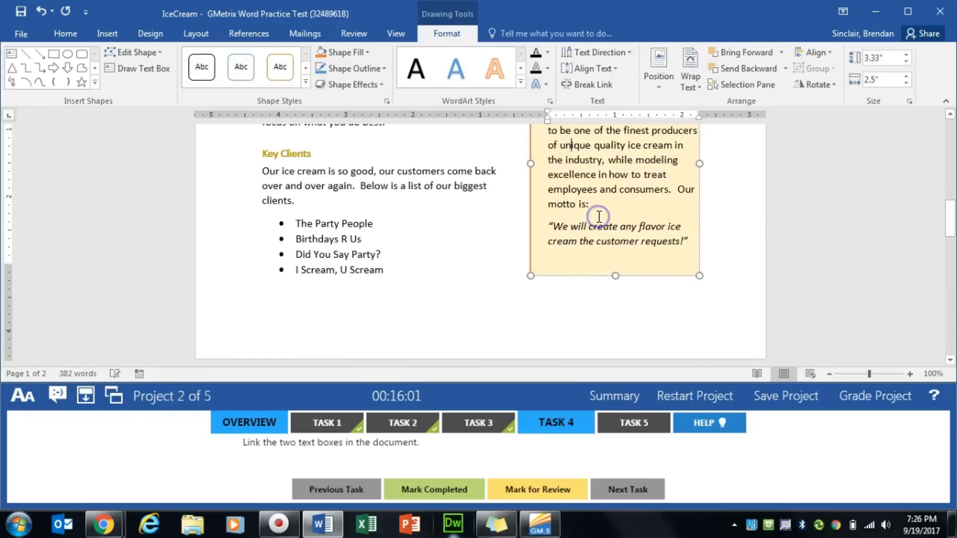
pyautogui.click(450, 497)
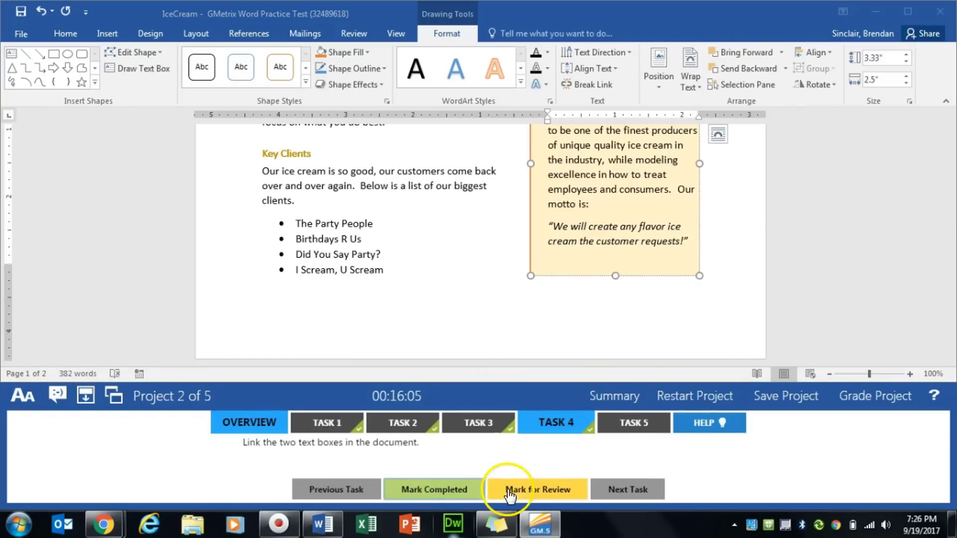
# - Open task 5, lock change tracking with an empty password, and mark the task as completed
pyautogui.click(621, 422)
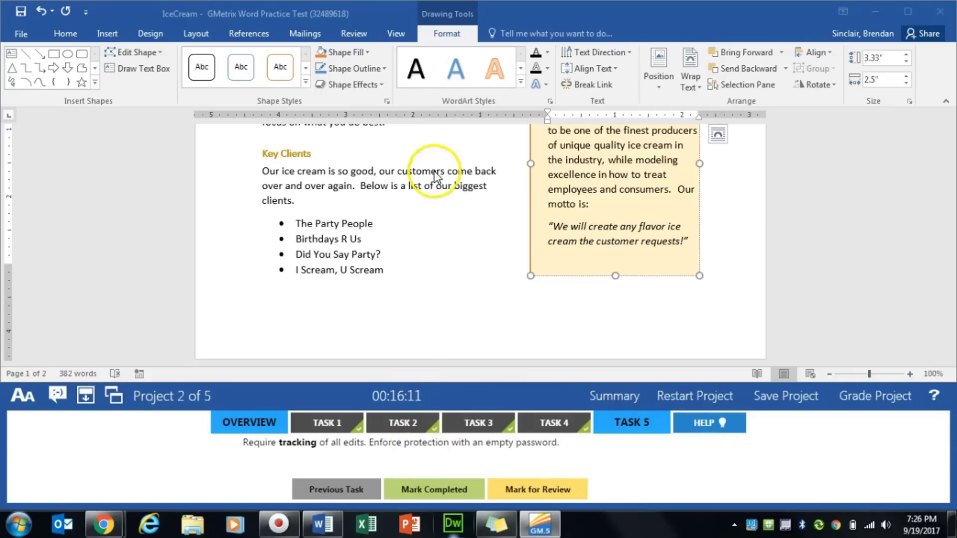
pyautogui.click(353, 35)
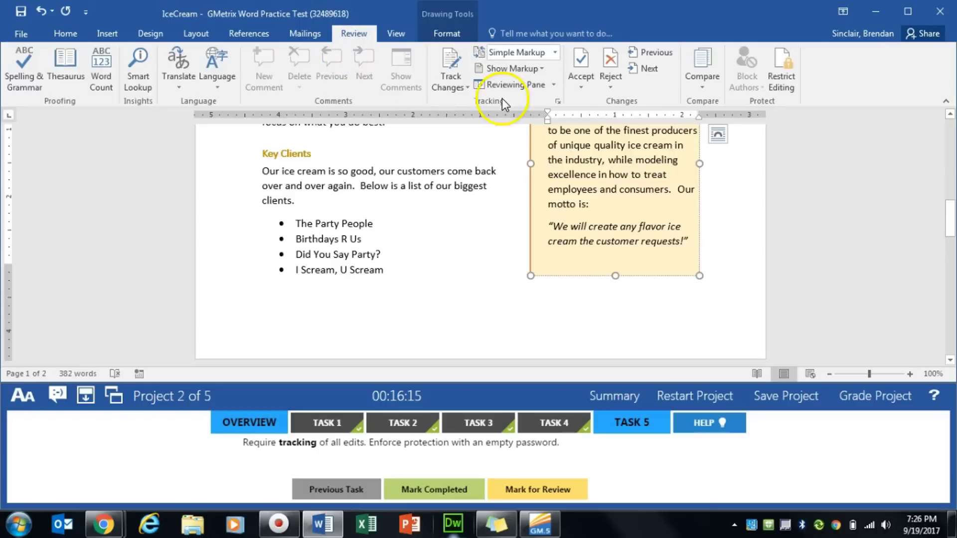
pyautogui.click(459, 91)
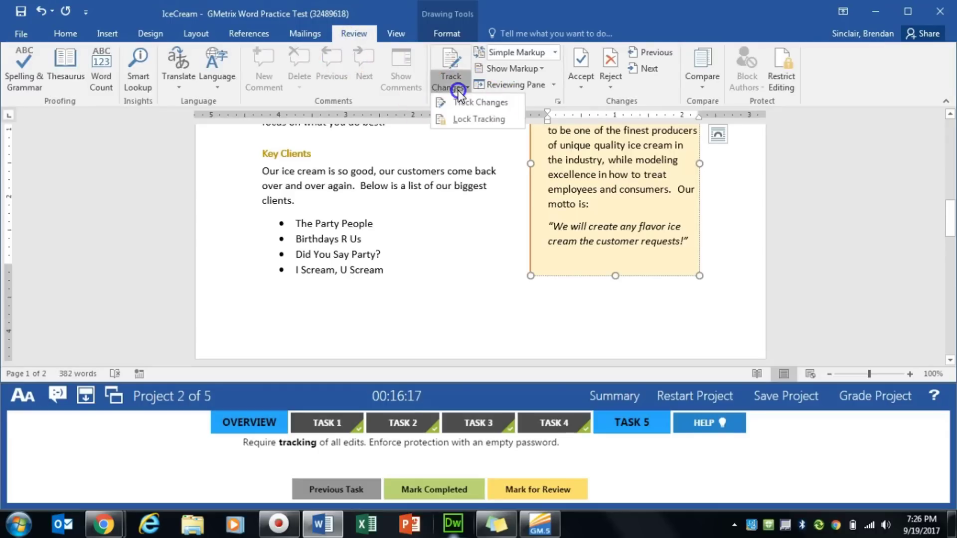
pyautogui.click(503, 123)
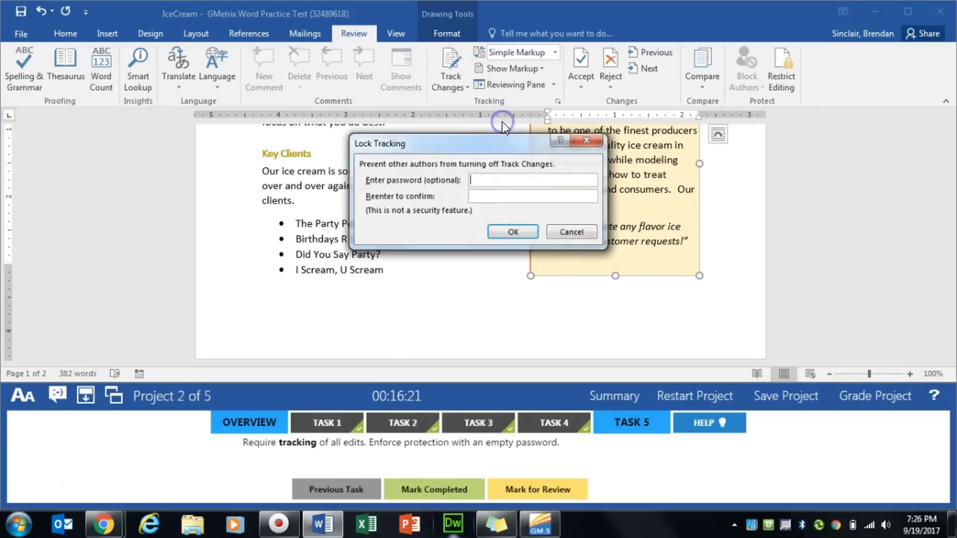
pyautogui.click(508, 231)
pyautogui.click(443, 495)
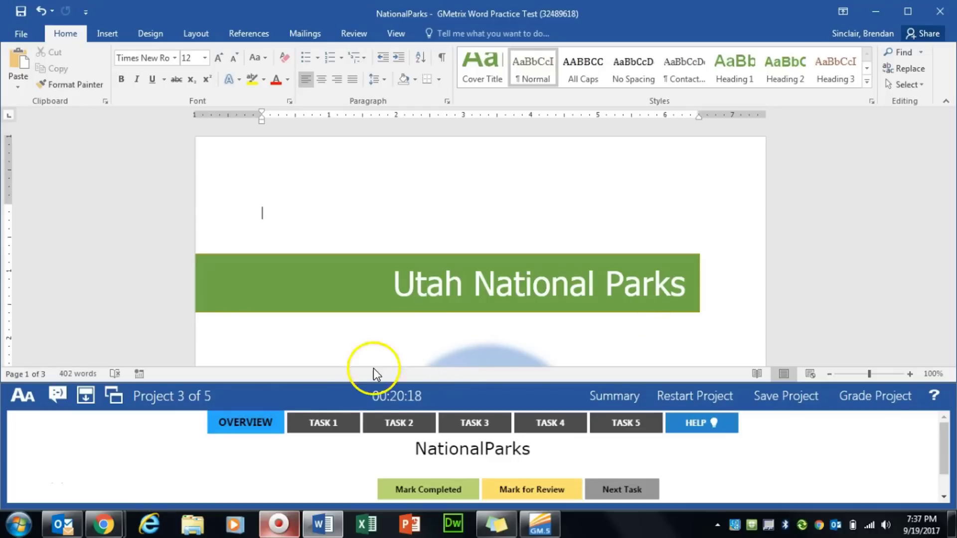
# - Open task 1 of the NationalParks project, enable Keep lines together for the current paragraph, and mark the task as completed
pyautogui.click(331, 421)
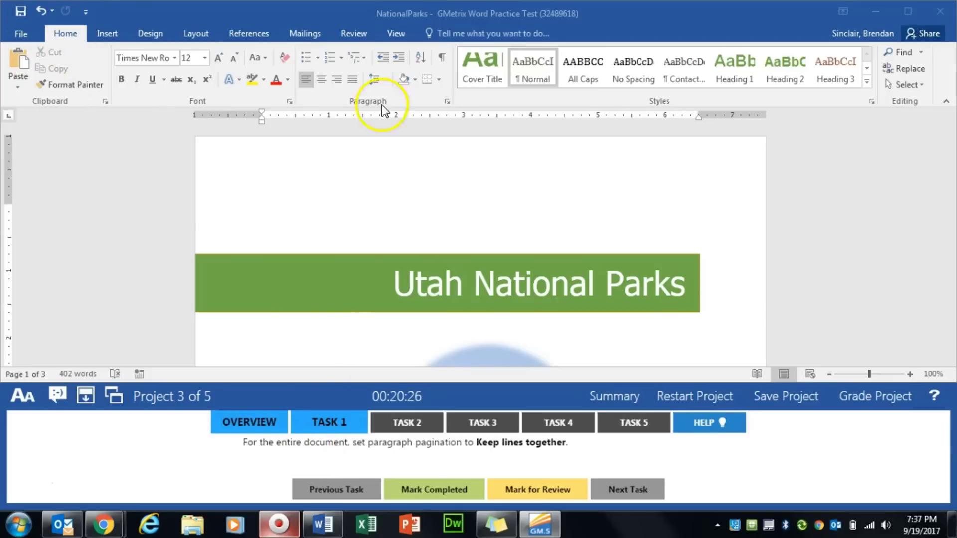
pyautogui.click(447, 102)
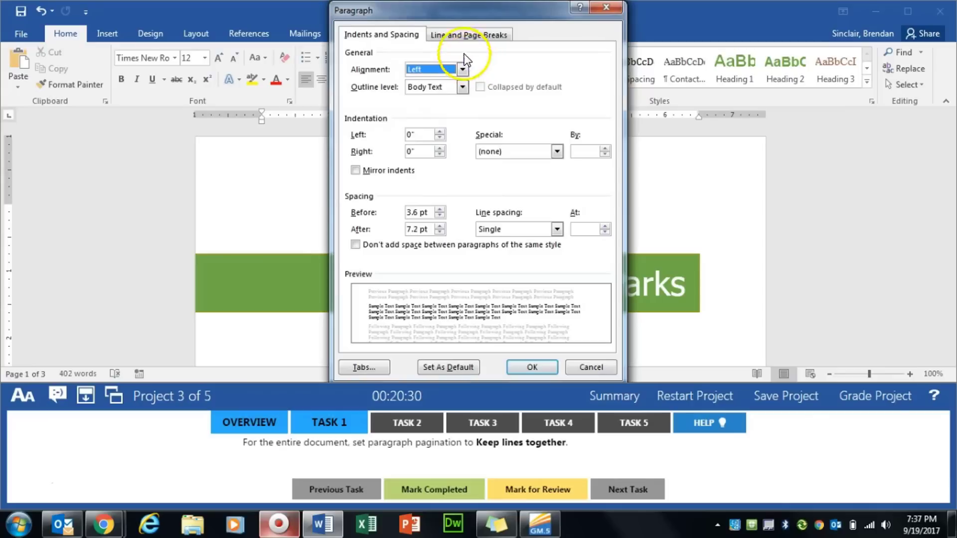
pyautogui.click(474, 37)
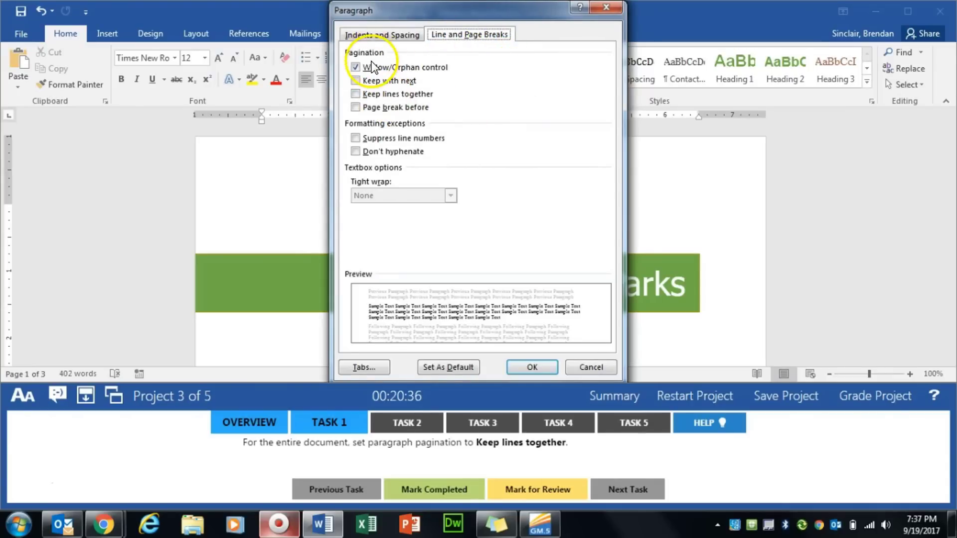
pyautogui.click(405, 97)
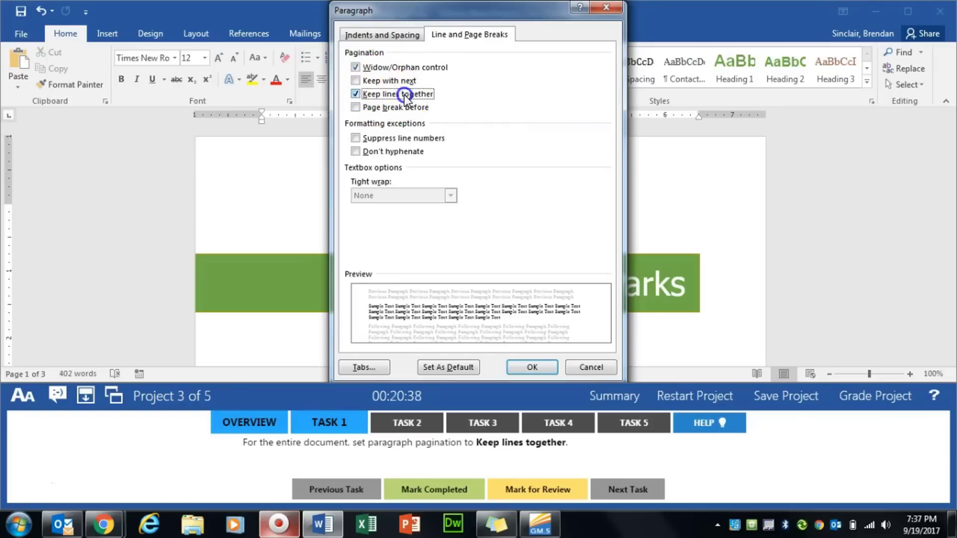
pyautogui.click(532, 368)
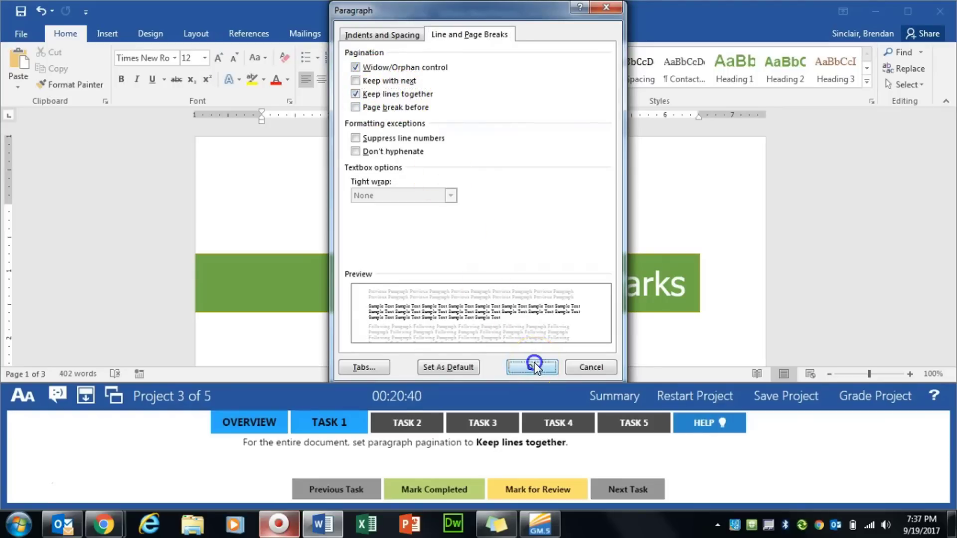
pyautogui.click(428, 494)
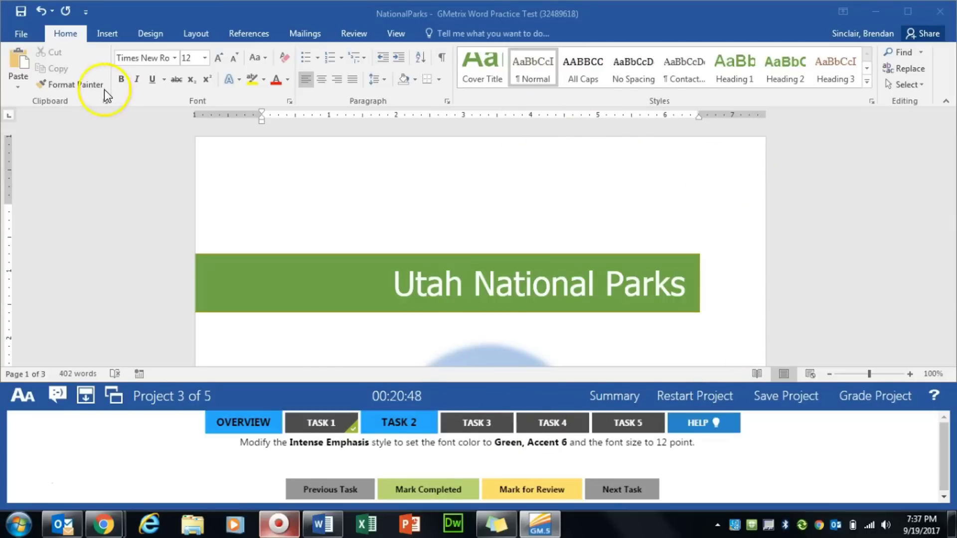
# - Modify the Intense Emphasis style to use the Green, Accent 6 font color, and mark task 2 as completed
pyautogui.click(868, 83)
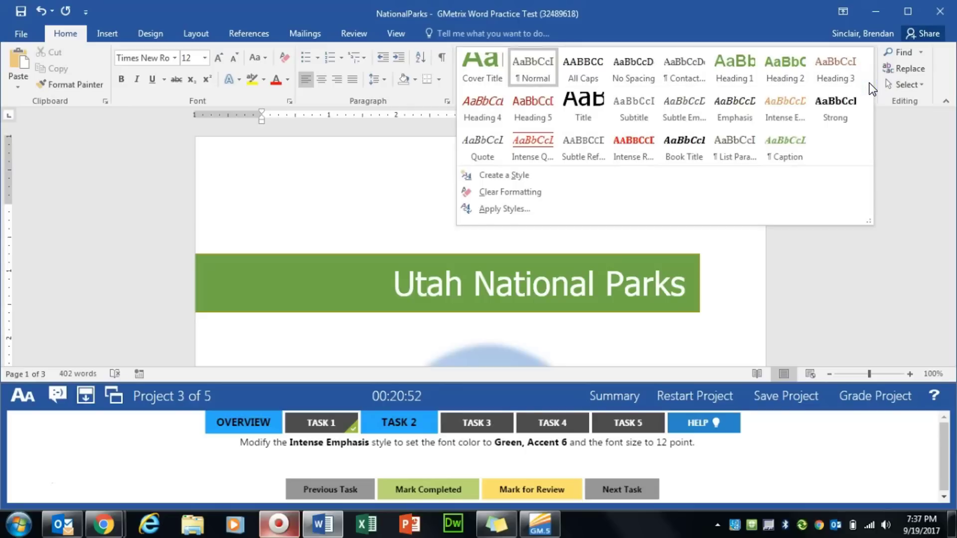
pyautogui.rightClick(786, 113)
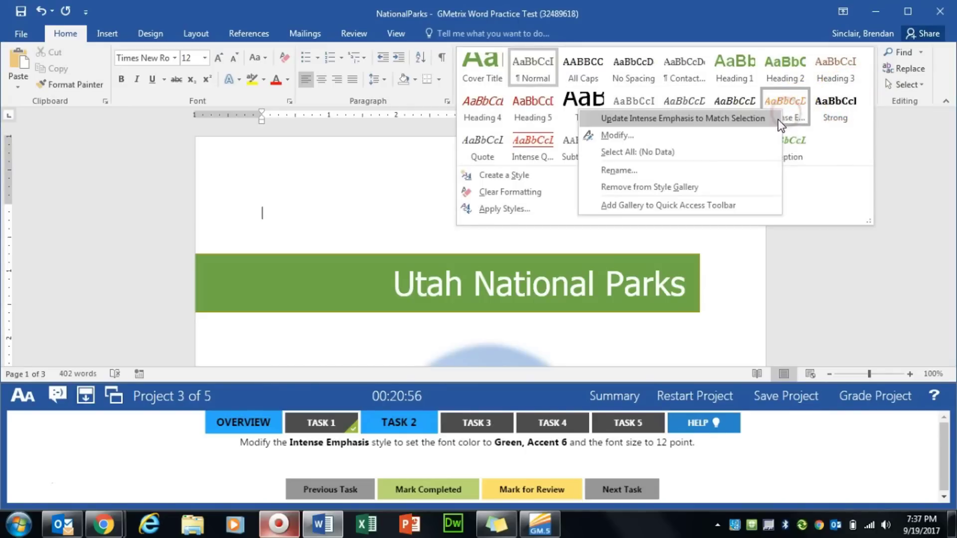
pyautogui.click(704, 134)
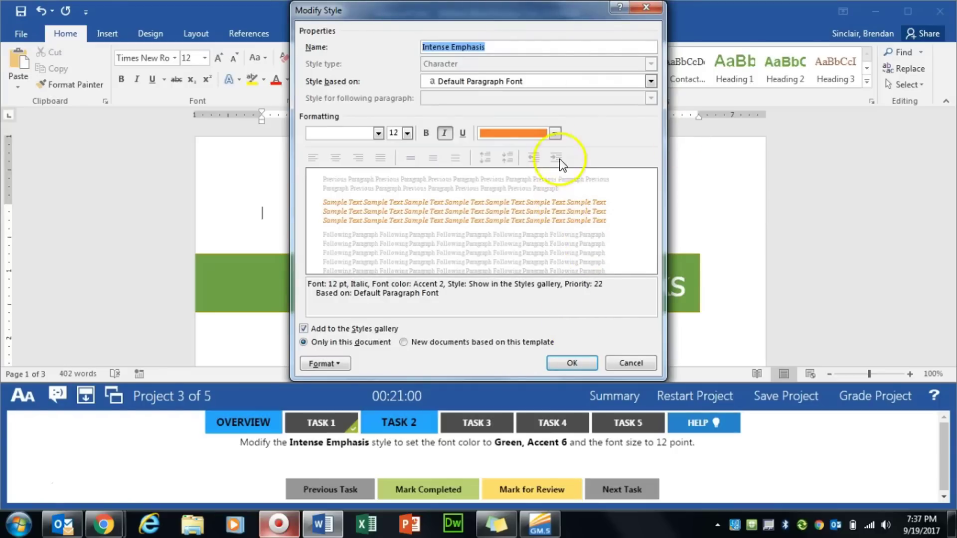
pyautogui.click(555, 133)
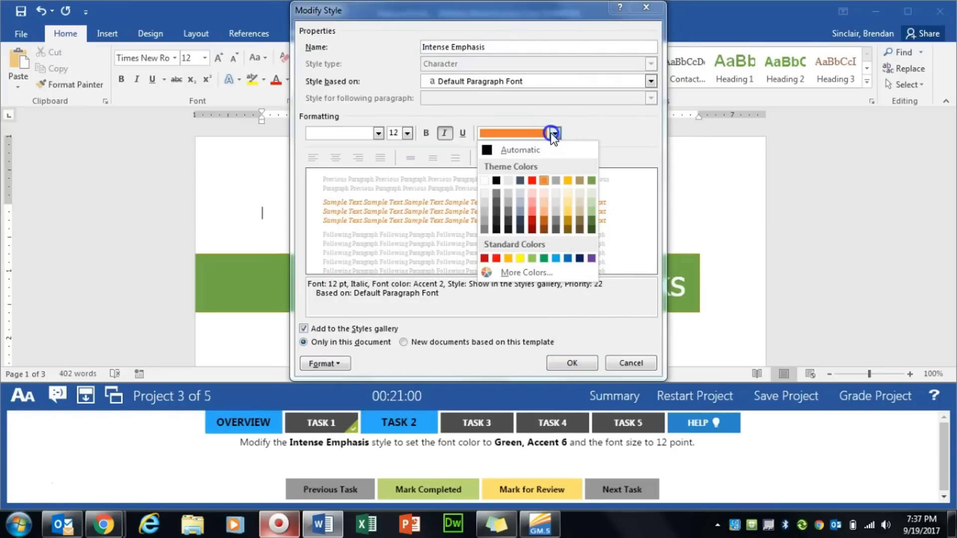
pyautogui.click(590, 181)
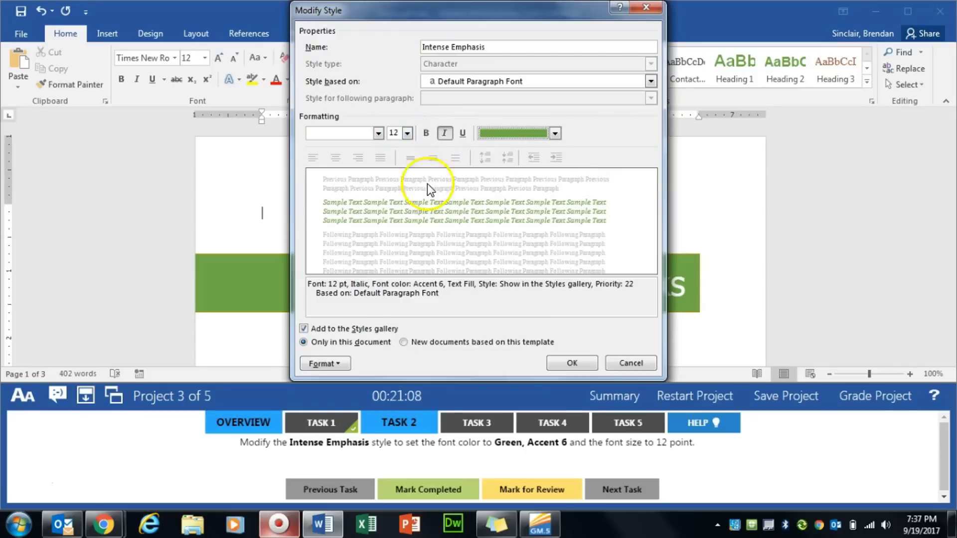
pyautogui.click(570, 362)
pyautogui.click(443, 489)
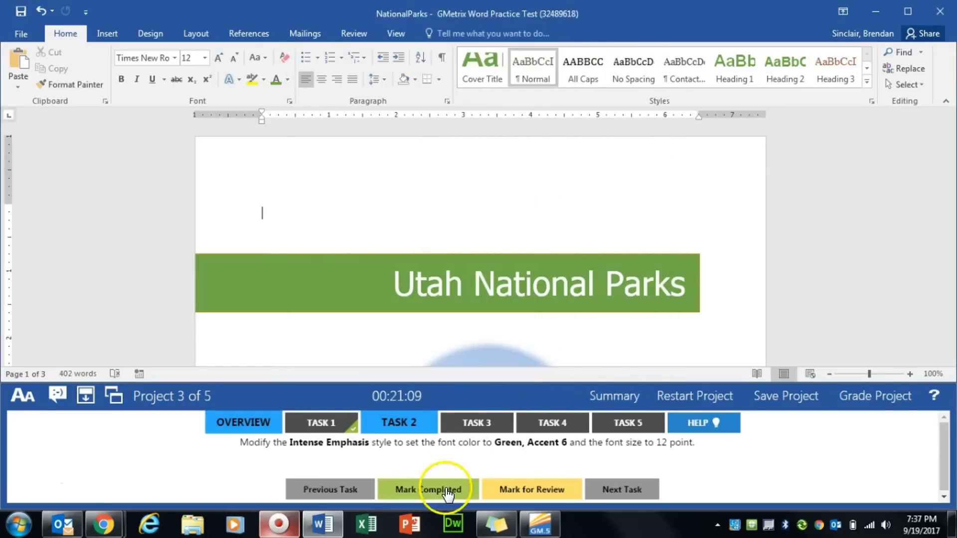
# - Open task 3, insert a default index beneath the Index heading on page 3, and mark the task as completed
pyautogui.click(473, 423)
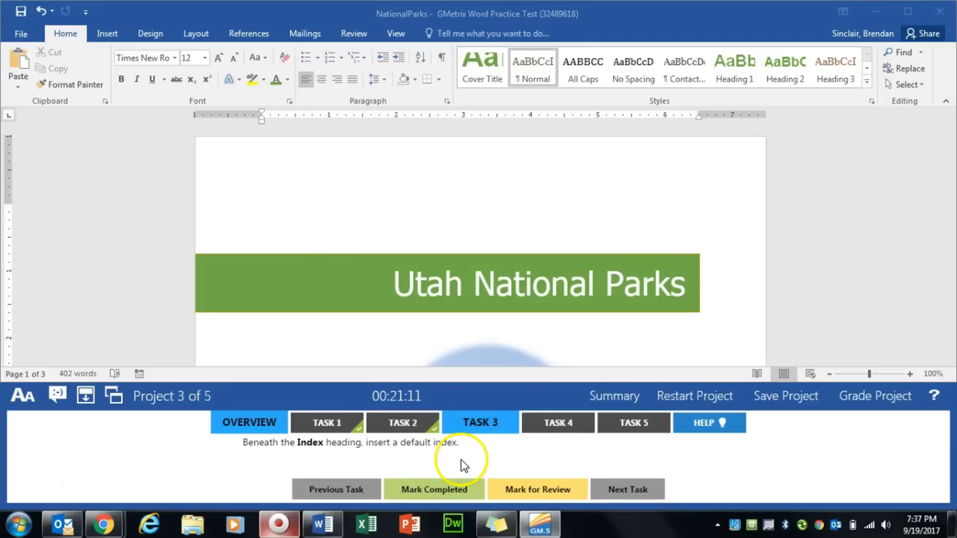
pyautogui.click(446, 315)
pyautogui.scroll(-8, 446, 316)
pyautogui.scroll(-15, 454, 312)
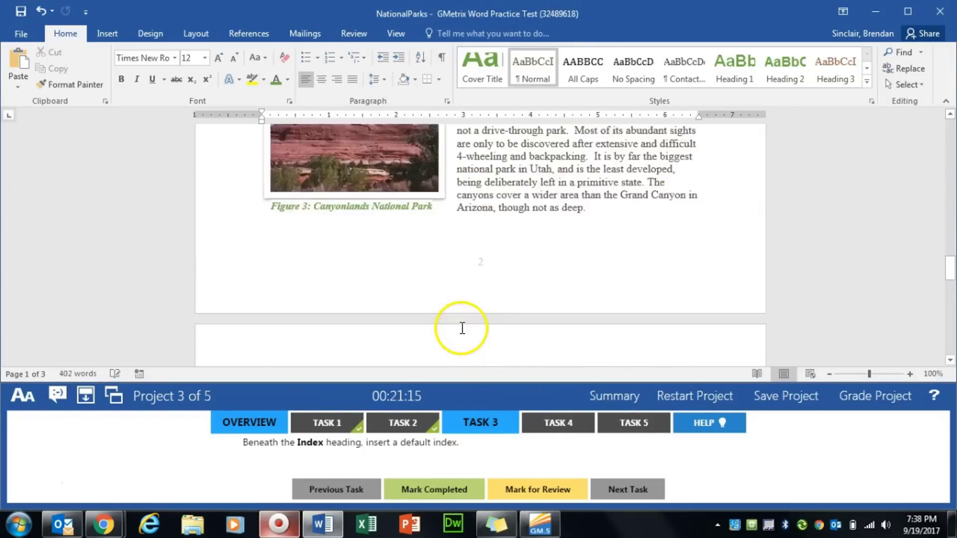
pyautogui.click(271, 167)
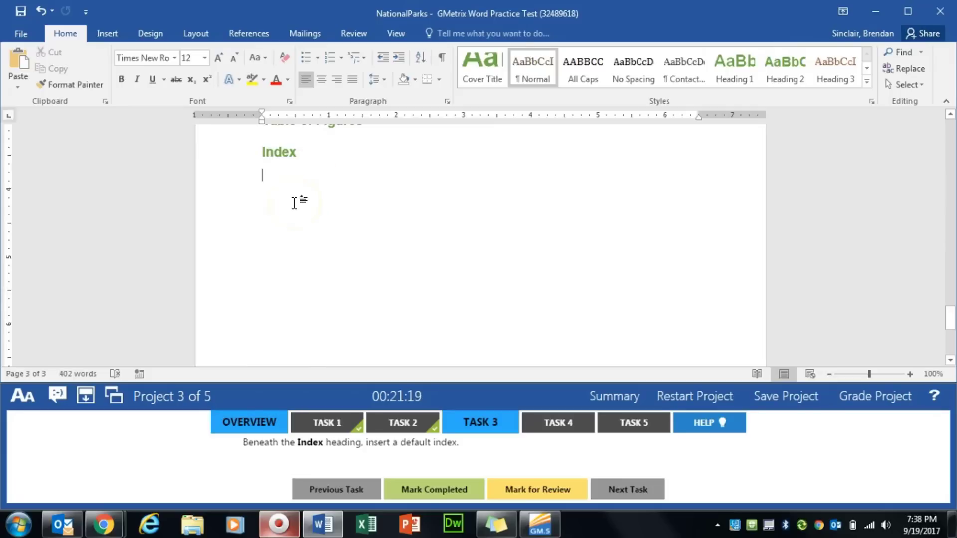
pyautogui.click(256, 34)
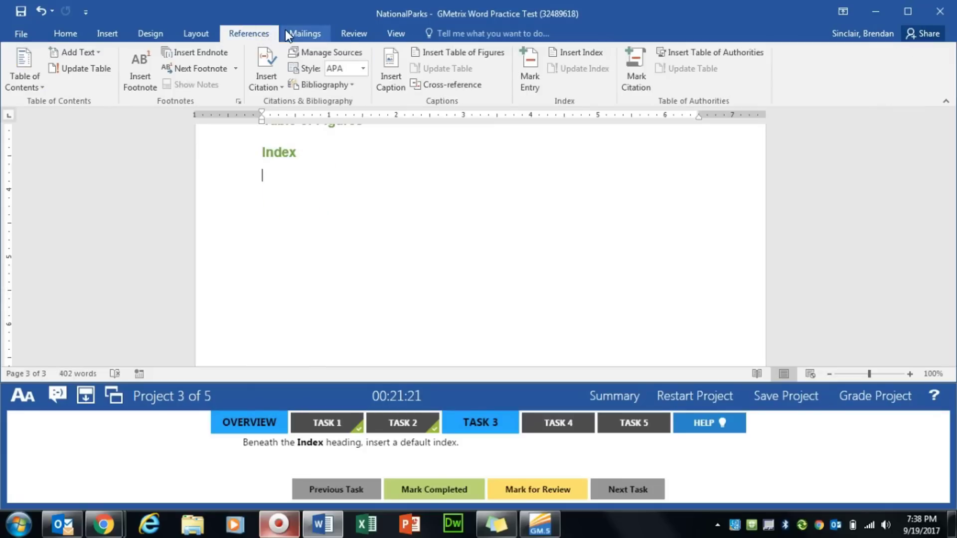
pyautogui.click(596, 55)
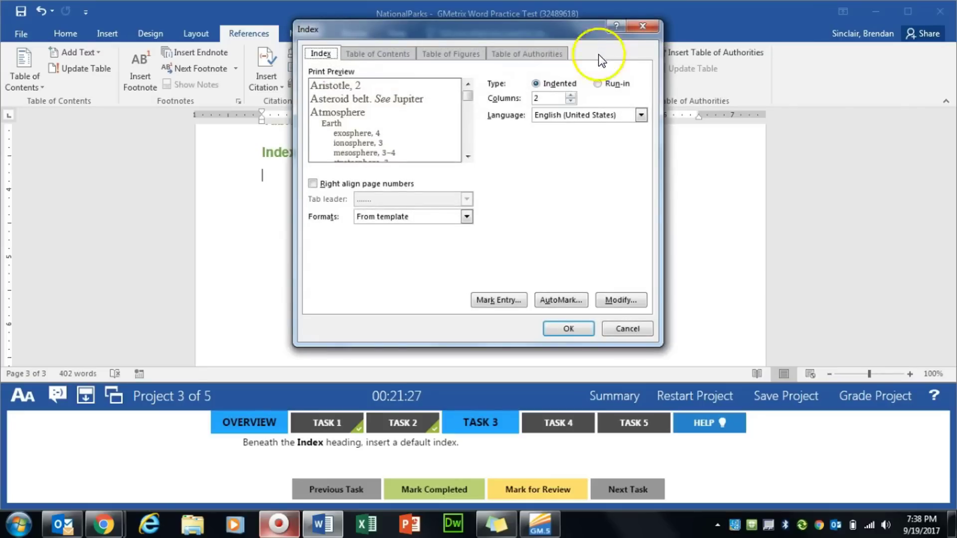
pyautogui.click(561, 331)
pyautogui.click(429, 490)
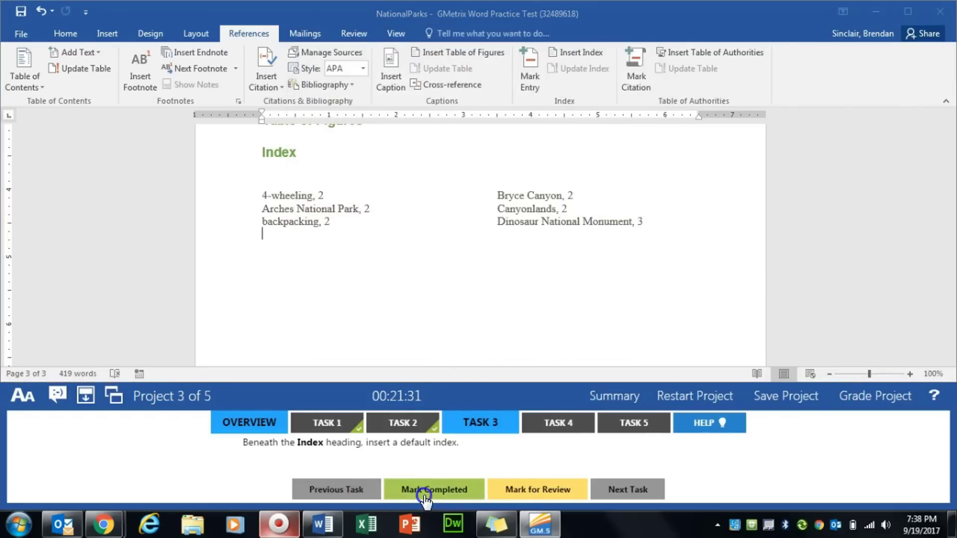
# - Open task 4, insert a default table of figures beneath the Table of Figures heading, and mark the task as completed
pyautogui.click(551, 422)
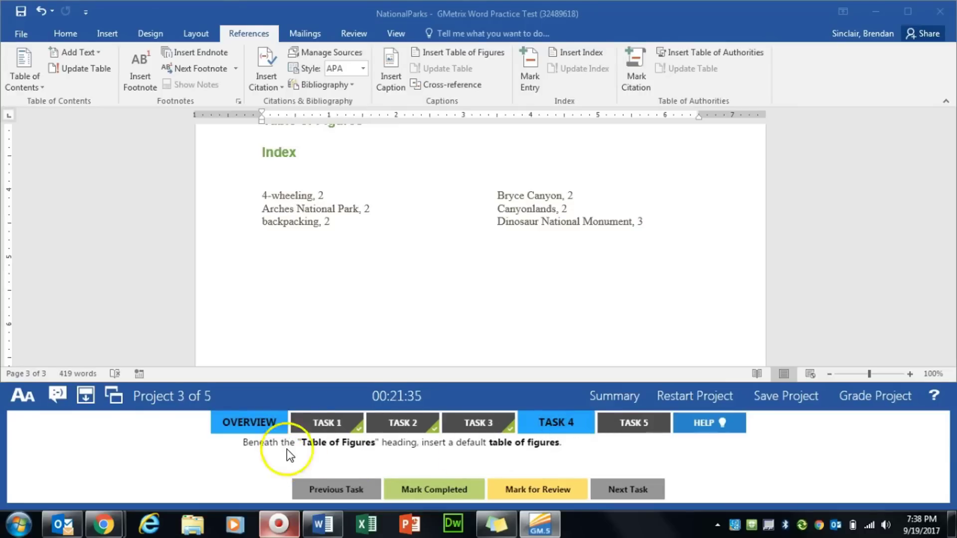
pyautogui.click(400, 261)
pyautogui.scroll(2, 400, 256)
pyautogui.click(274, 201)
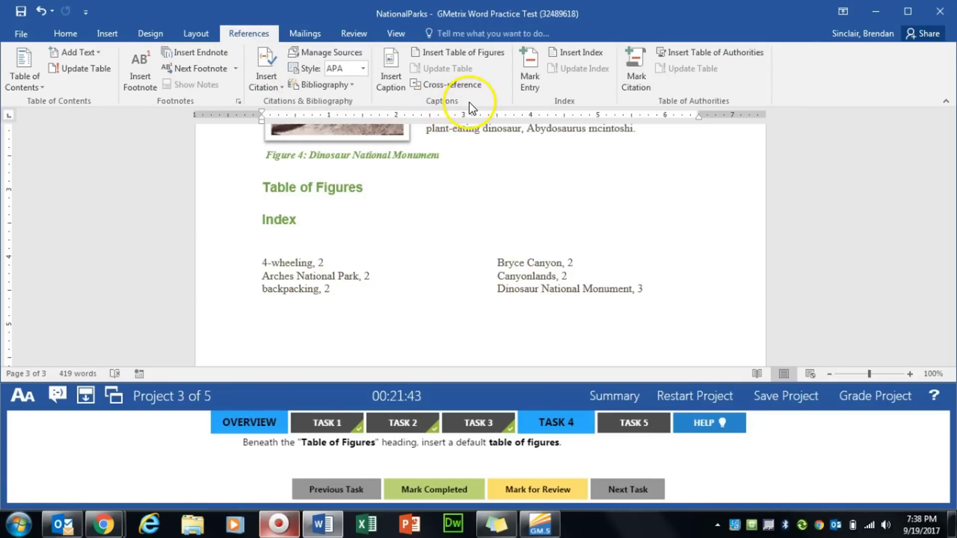
pyautogui.click(470, 55)
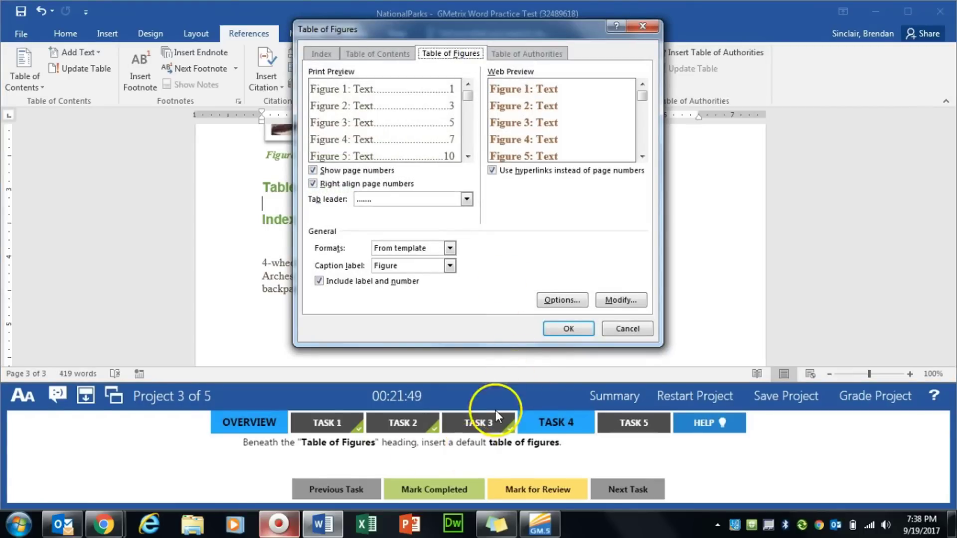
pyautogui.click(569, 330)
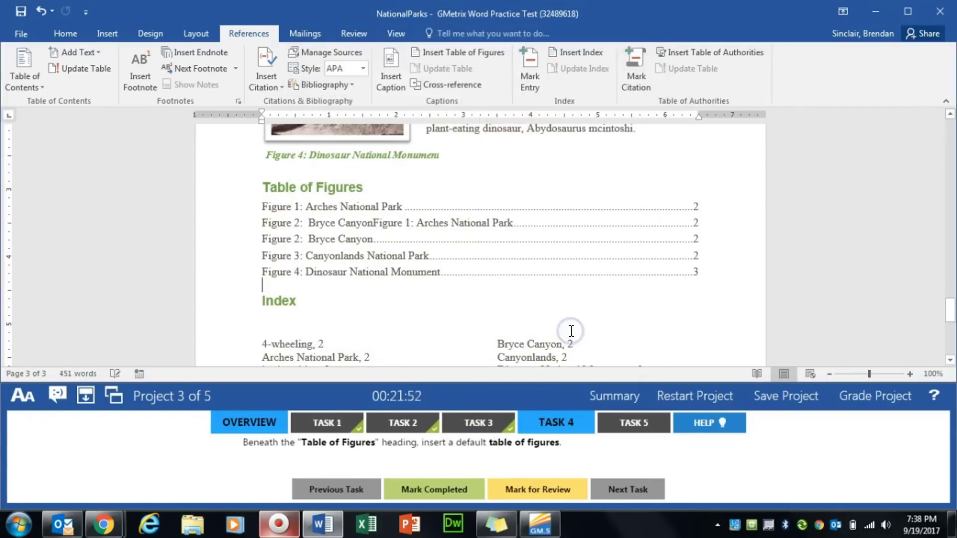
pyautogui.click(441, 496)
# - Open task 5, set the cover page Date field's format to MMMM d, yyyy, and mark the task as completed
pyautogui.click(647, 420)
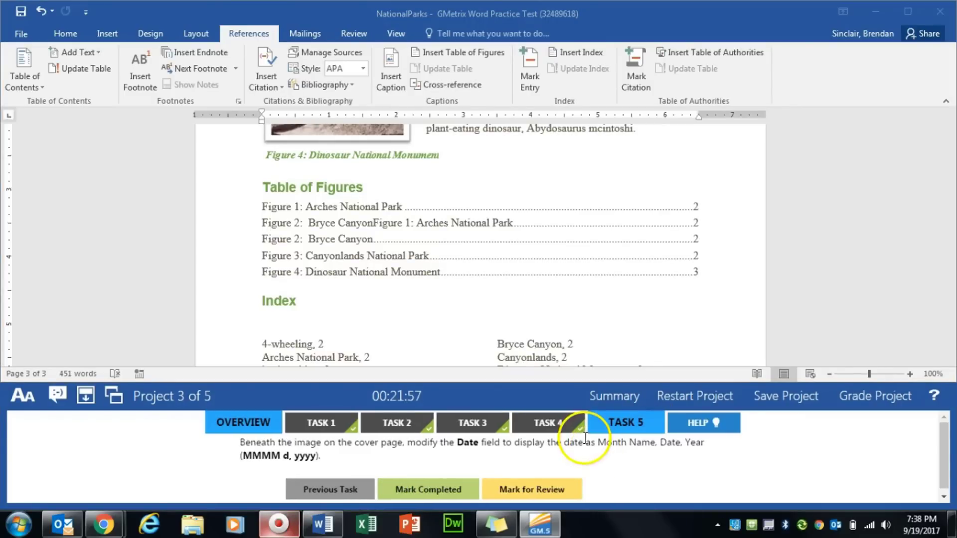
pyautogui.click(618, 327)
pyautogui.scroll(15, 608, 331)
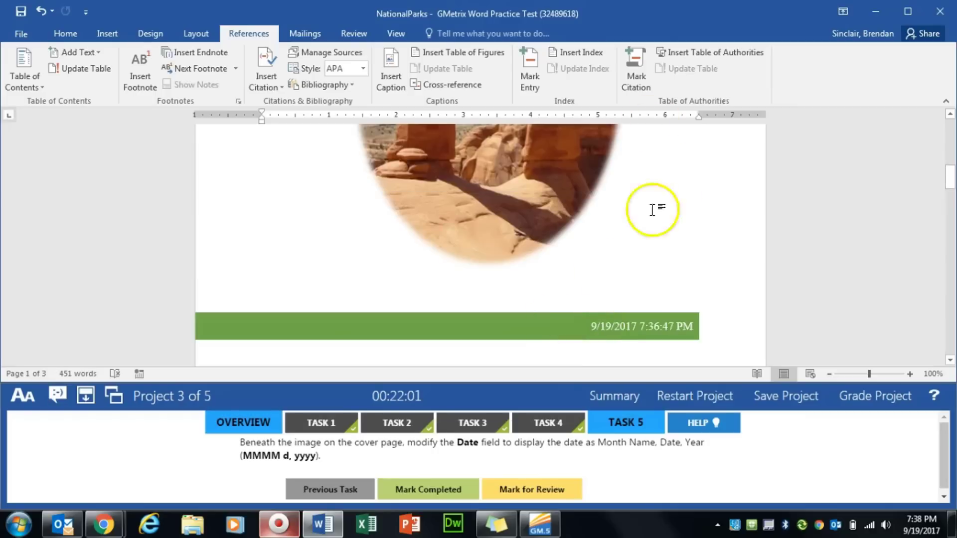
pyautogui.click(593, 326)
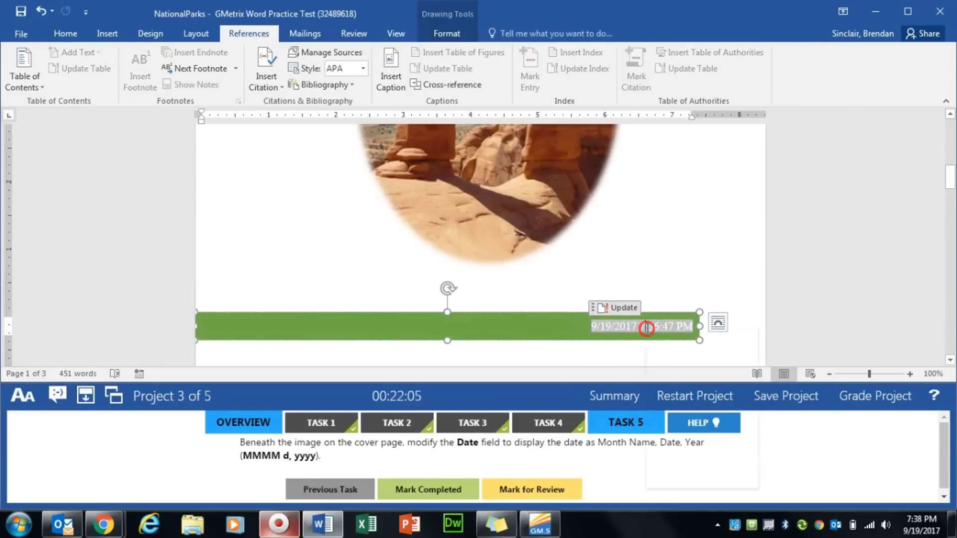
pyautogui.rightClick(646, 327)
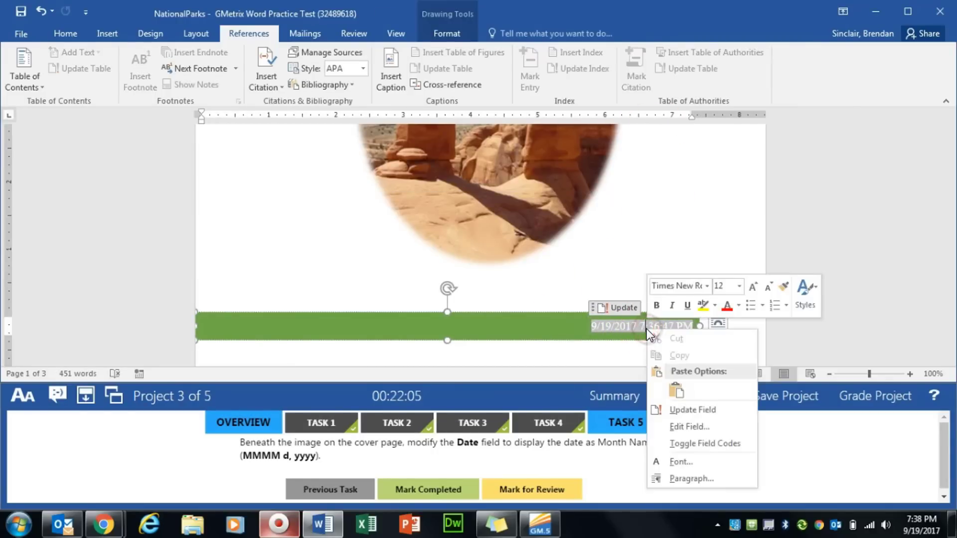
pyautogui.click(697, 429)
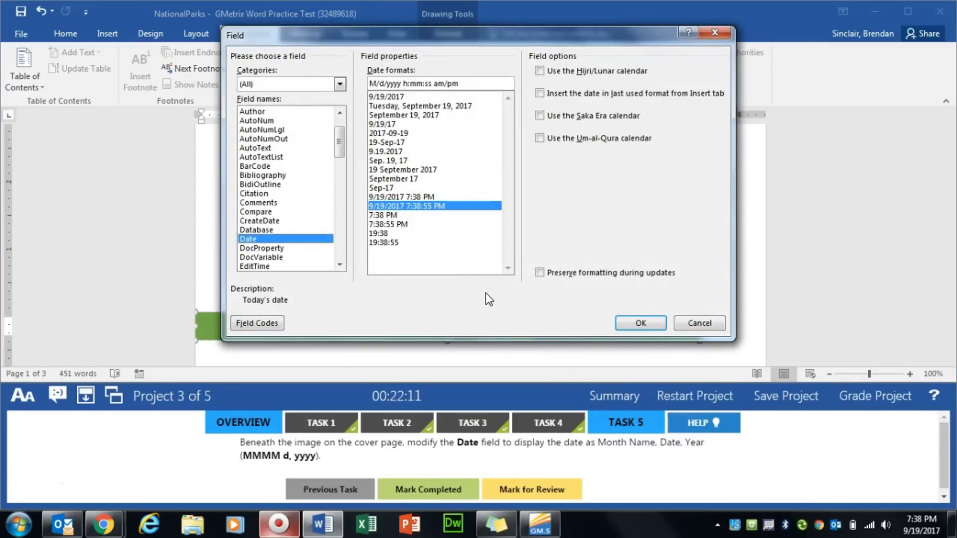
pyautogui.click(483, 85)
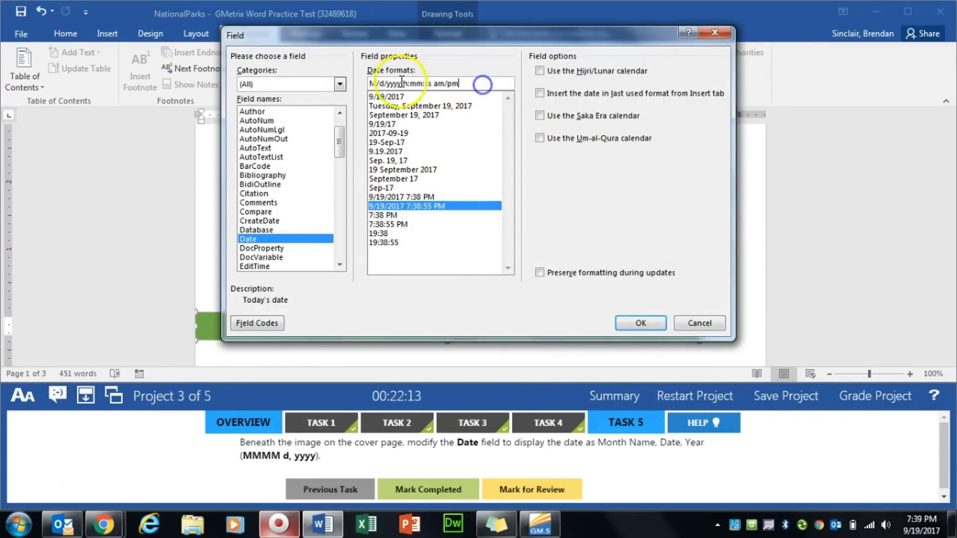
pyautogui.moveTo(483, 85); pyautogui.dragTo(365, 83)
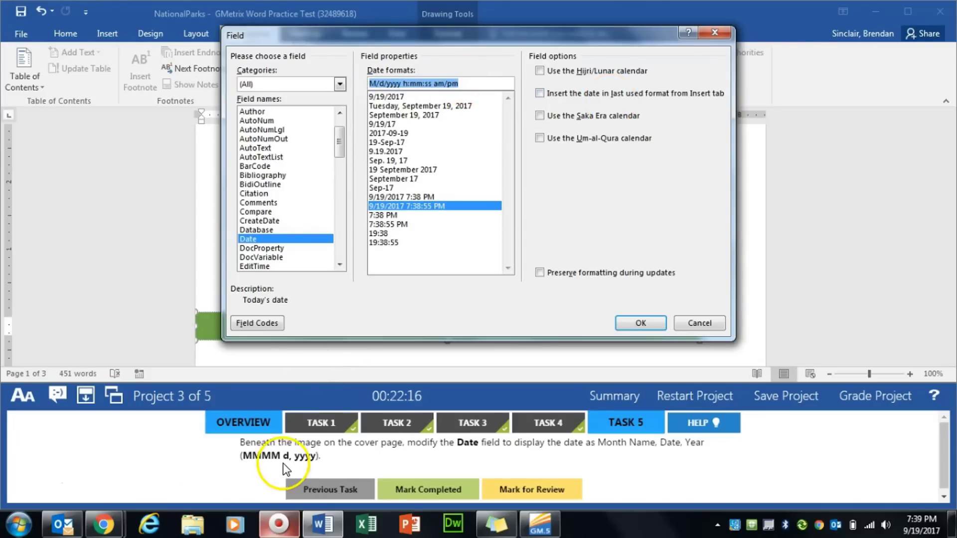
pyautogui.write('MMMM d')
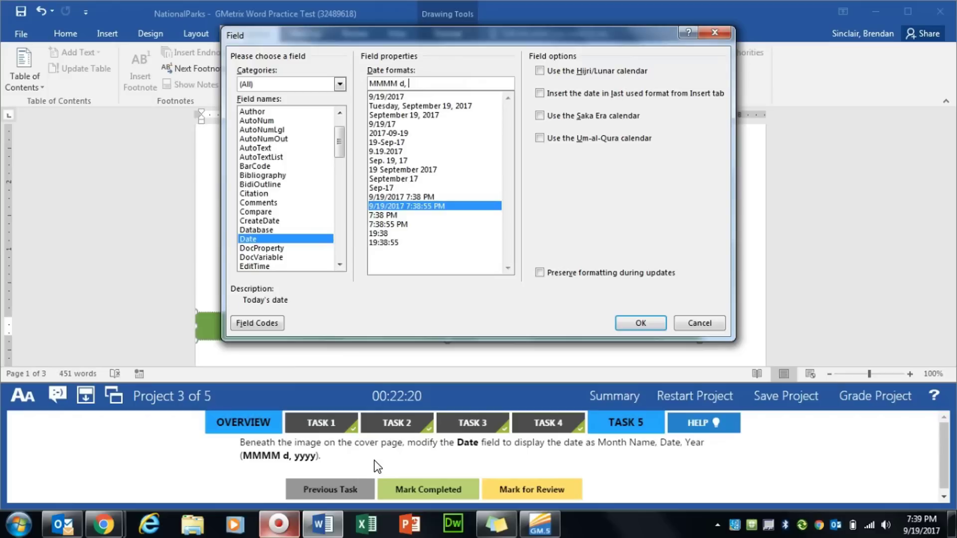
pyautogui.write(', yyyy')
pyautogui.click(625, 325)
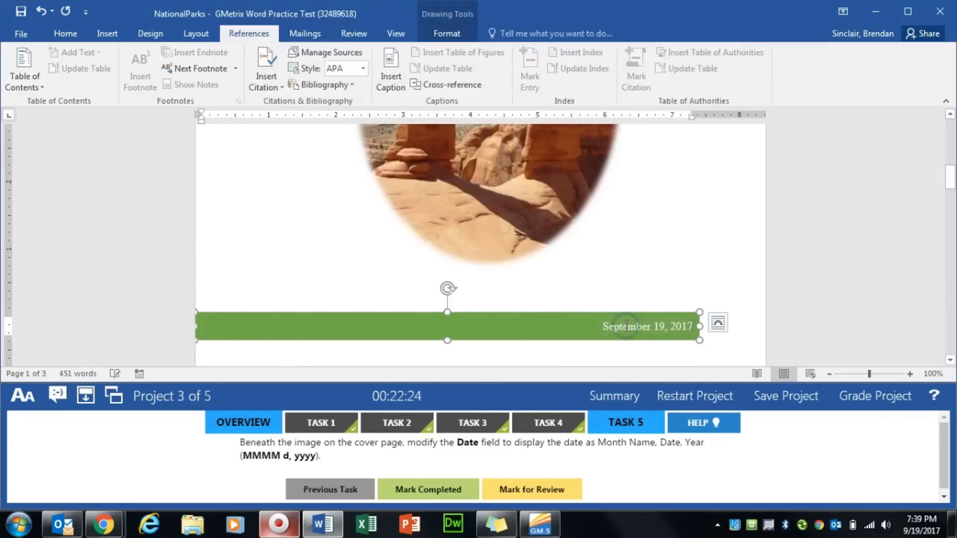
pyautogui.click(436, 489)
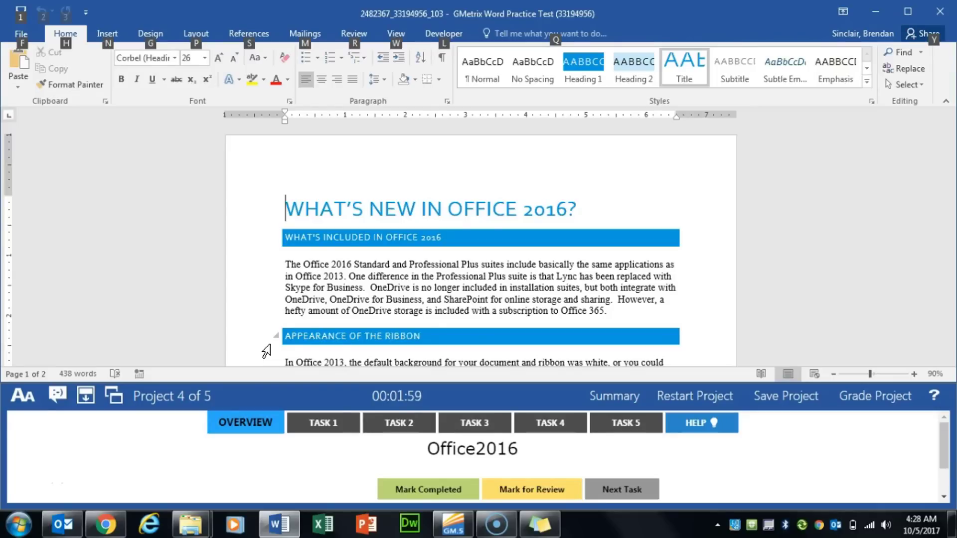
# - Open task 1 of the Office2016 project, create an italic character style named Index based on Default Paragraph Font, and mark the task as completed
pyautogui.click(329, 424)
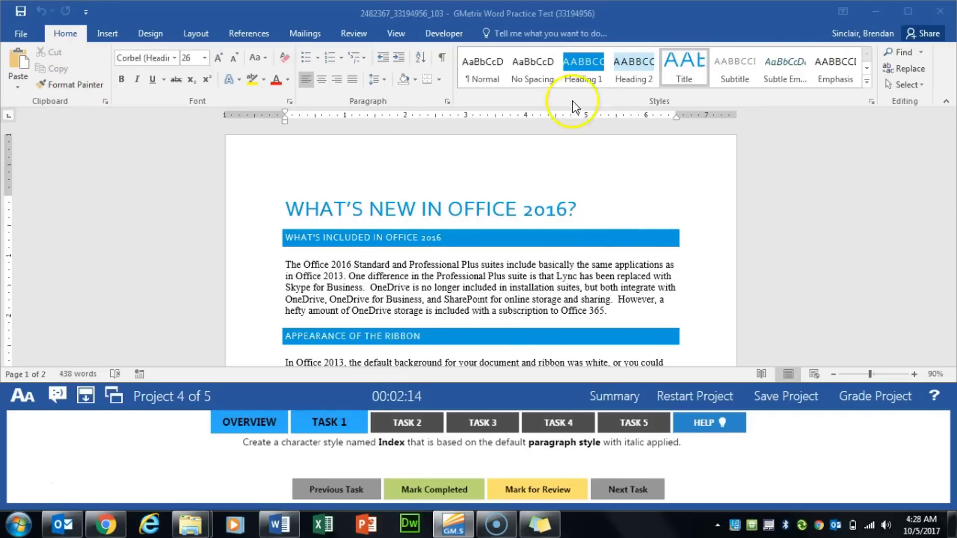
pyautogui.click(872, 102)
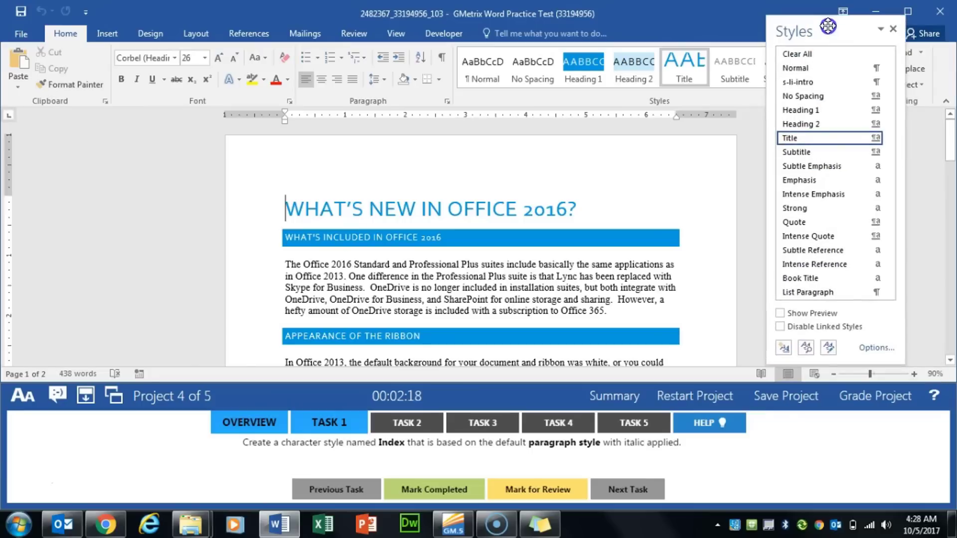
pyautogui.click(782, 349)
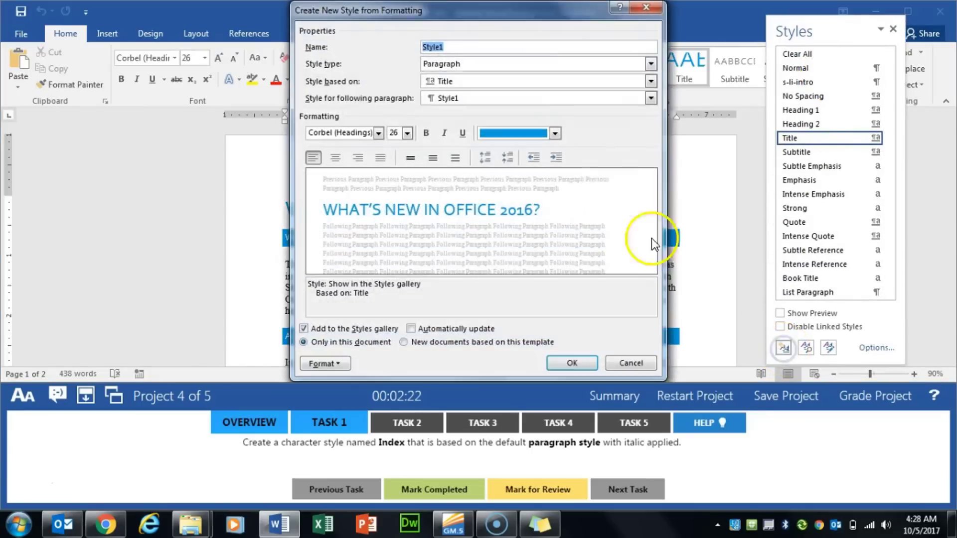
pyautogui.write('Index')
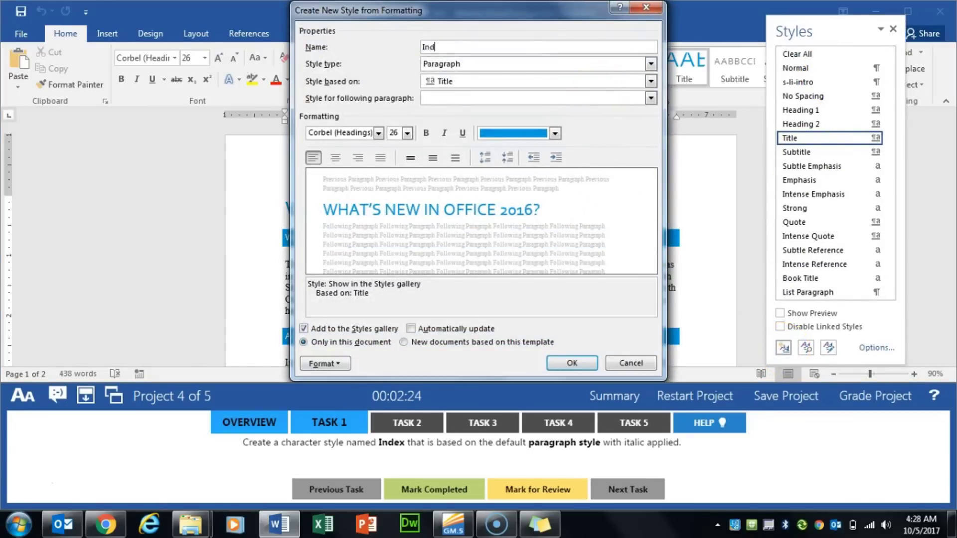
pyautogui.click(474, 64)
pyautogui.click(481, 84)
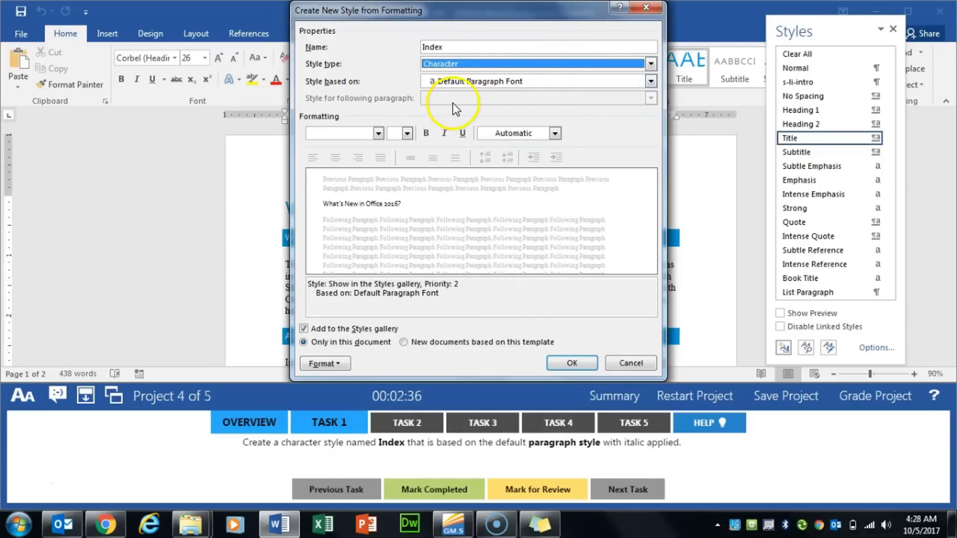
pyautogui.click(444, 138)
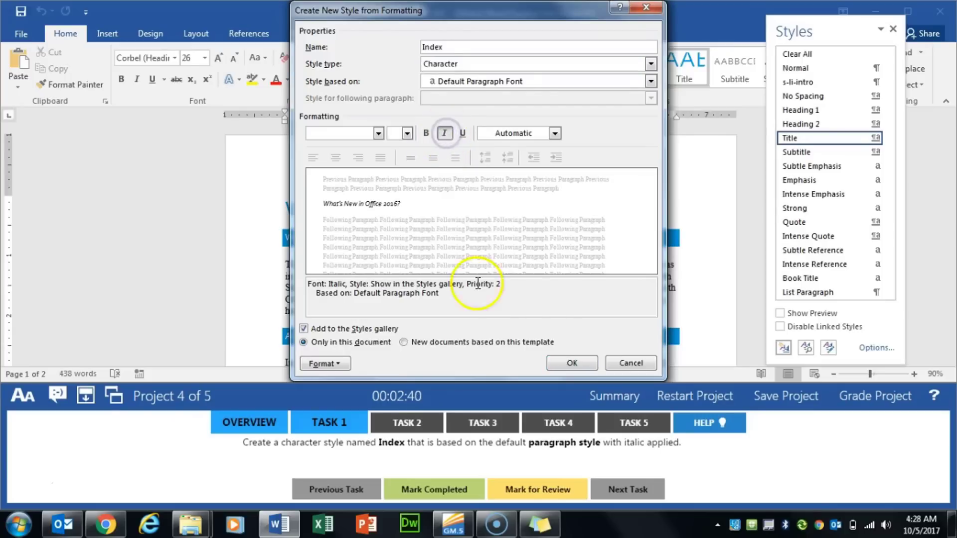
pyautogui.click(572, 363)
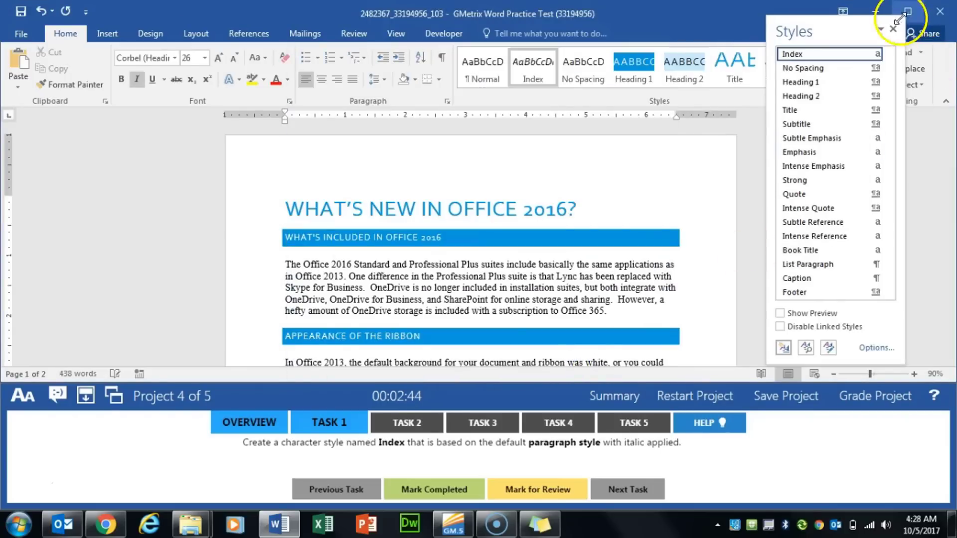
pyautogui.click(892, 29)
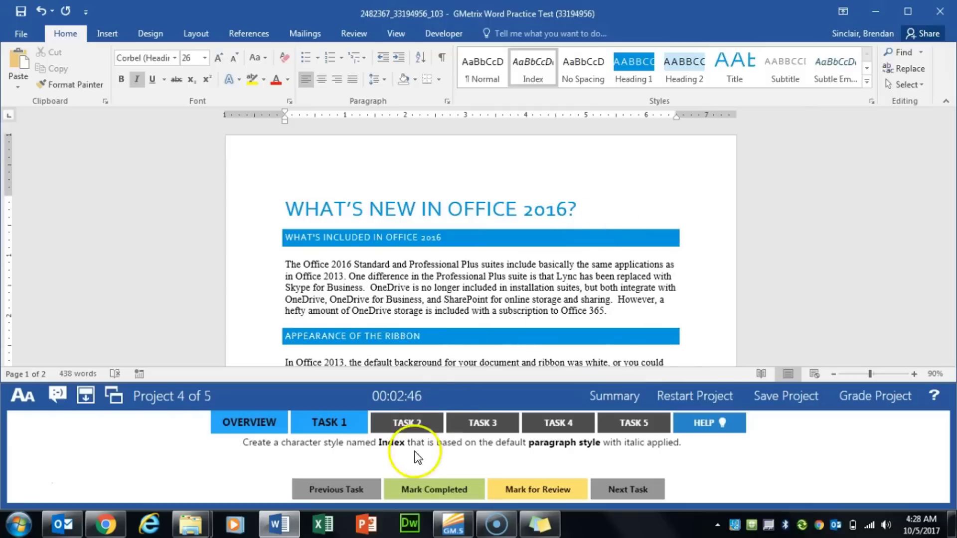
pyautogui.click(423, 484)
# - Open task 2 and use a document search to select the first instance of Excel in the Appearance of the Ribbon paragraph
pyautogui.click(422, 428)
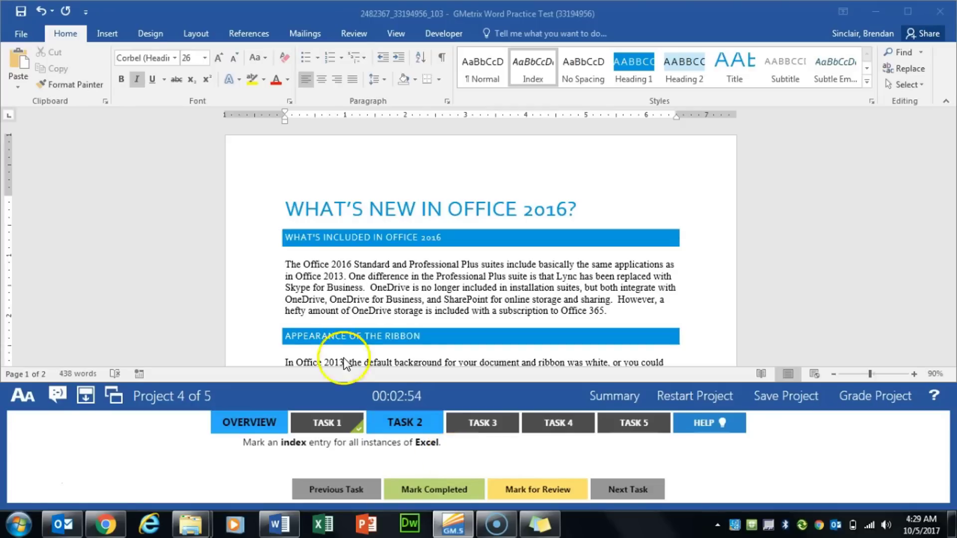
pyautogui.hotkey('ctrl', 'f')
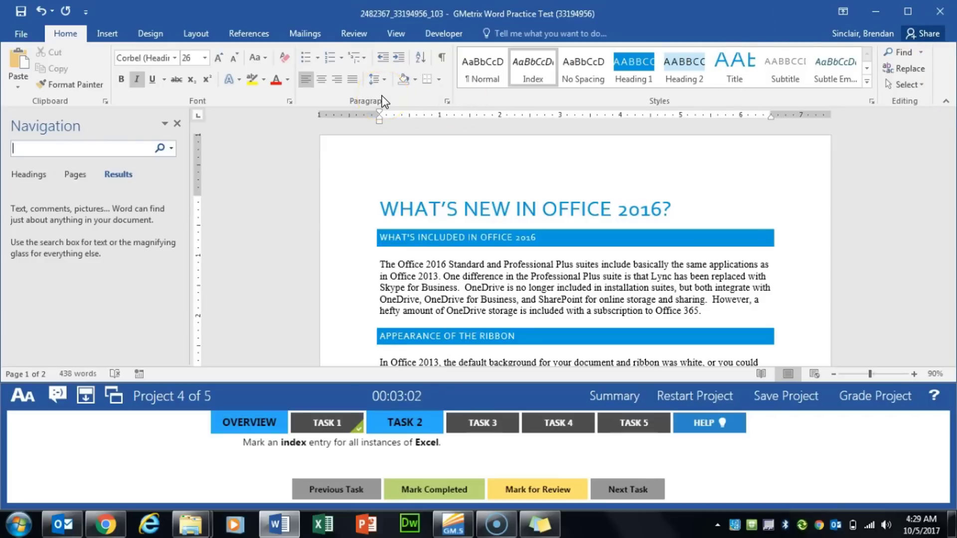
pyautogui.write('Excel')
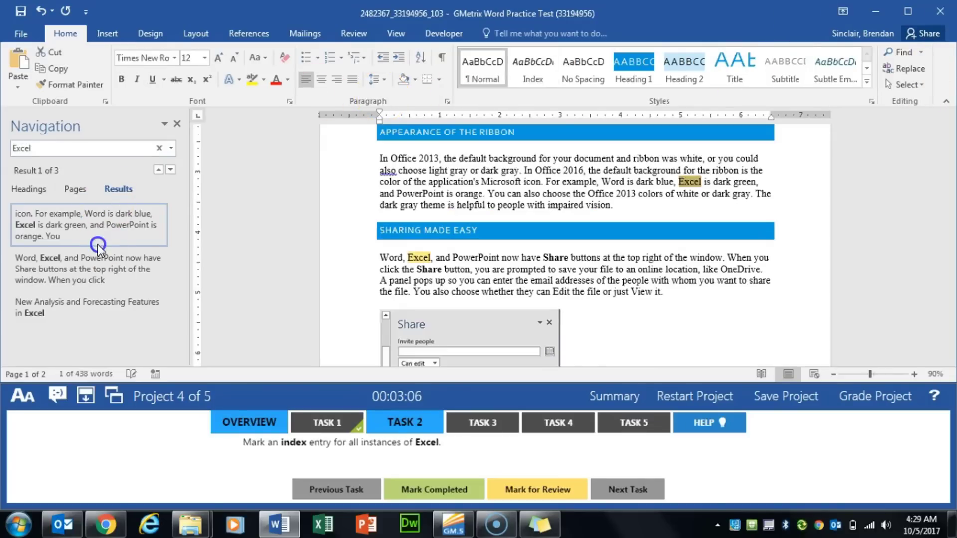
pyautogui.click(101, 230)
pyautogui.click(176, 123)
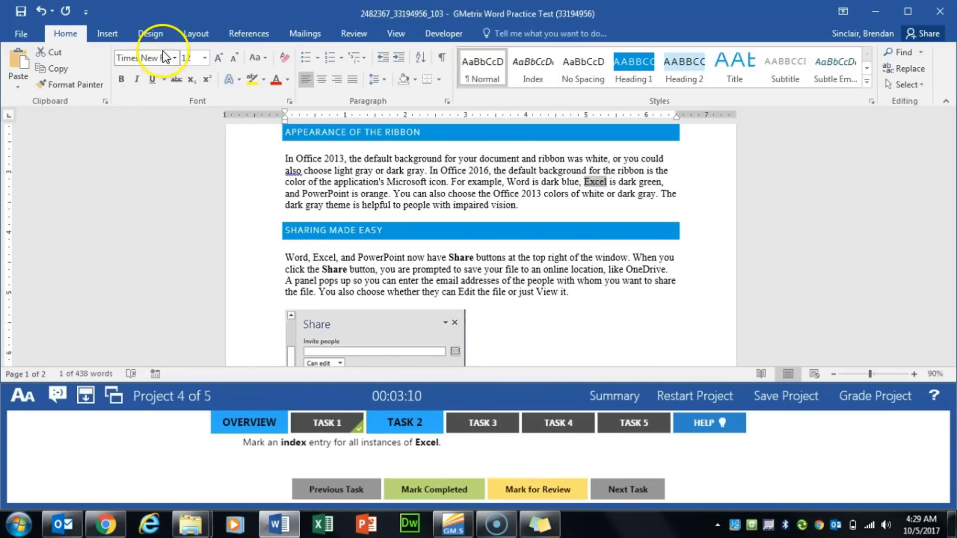
# - Mark an index entry for all instances of Excel and mark the task as completed
pyautogui.click(264, 33)
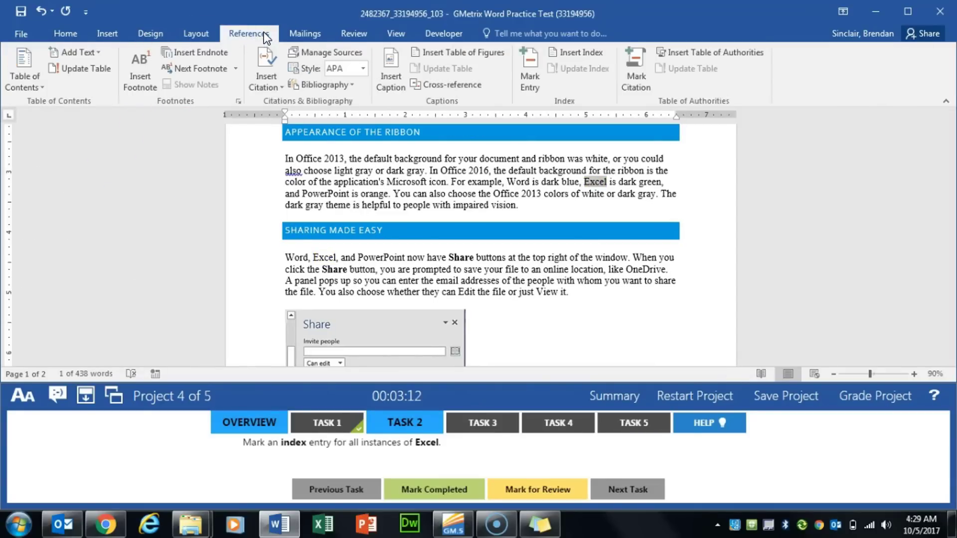
pyautogui.click(526, 82)
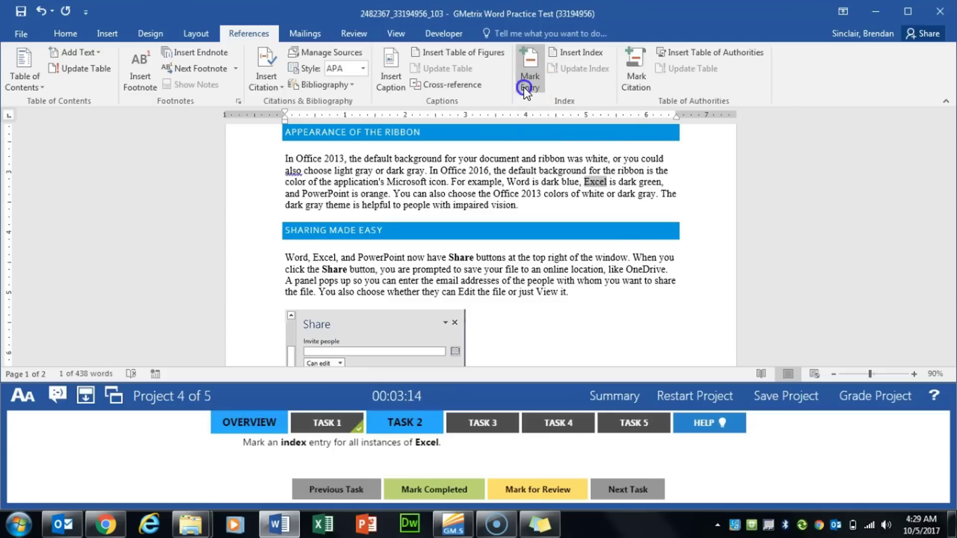
pyautogui.click(496, 292)
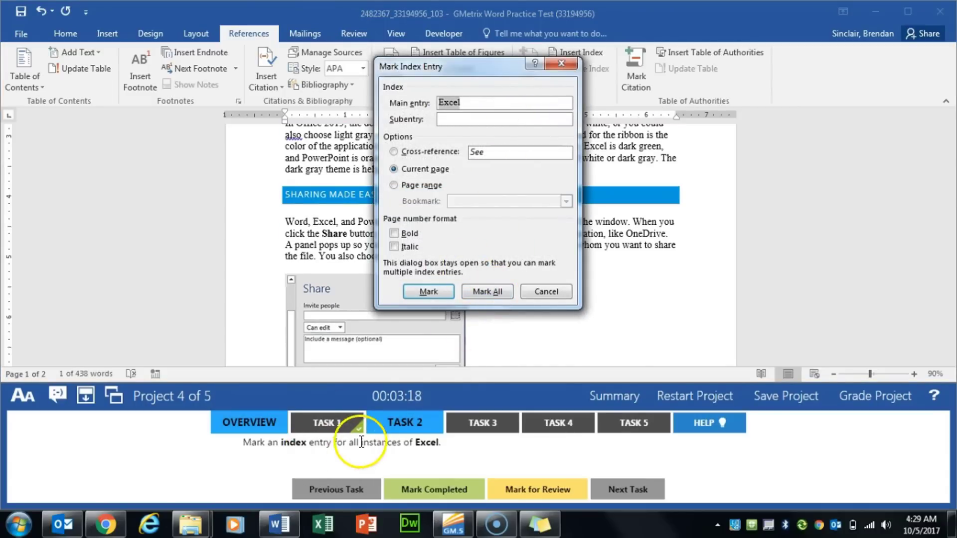
pyautogui.click(491, 291)
pyautogui.click(547, 291)
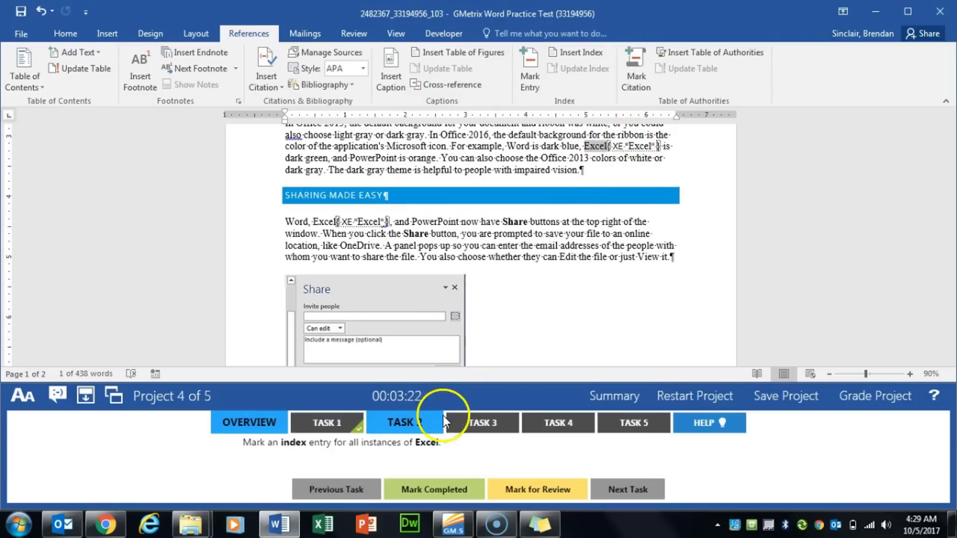
pyautogui.click(433, 489)
# - Open task 3, add the caption "Figure 1: Share Panel" above the Share panel image, and mark the task as completed
pyautogui.click(470, 424)
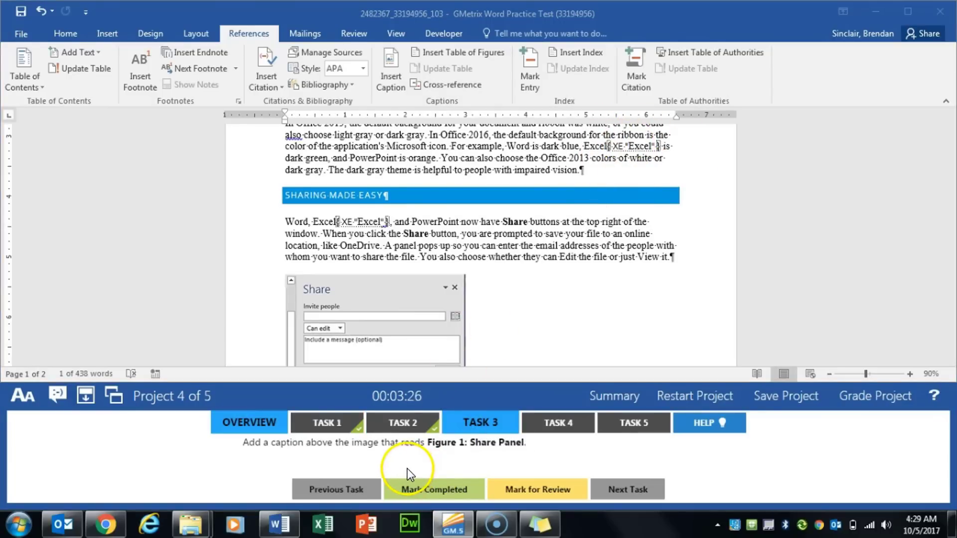
pyautogui.click(407, 323)
pyautogui.scroll(-2, 406, 324)
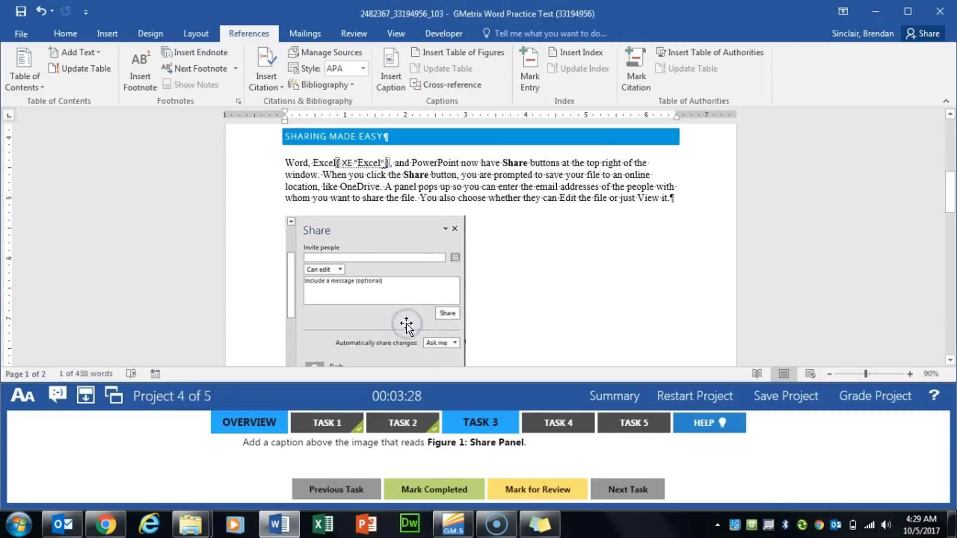
pyautogui.click(390, 273)
pyautogui.scroll(-2, 384, 244)
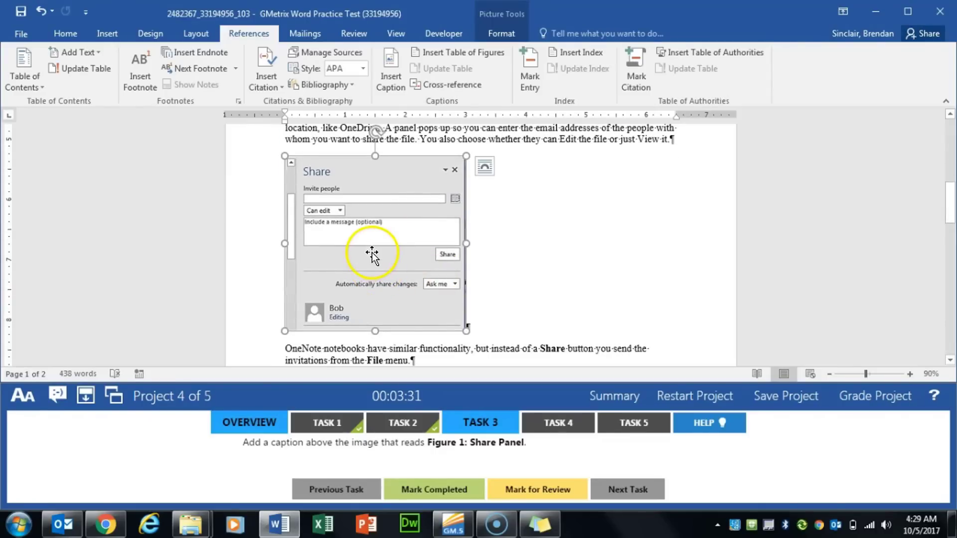
pyautogui.rightClick(372, 253)
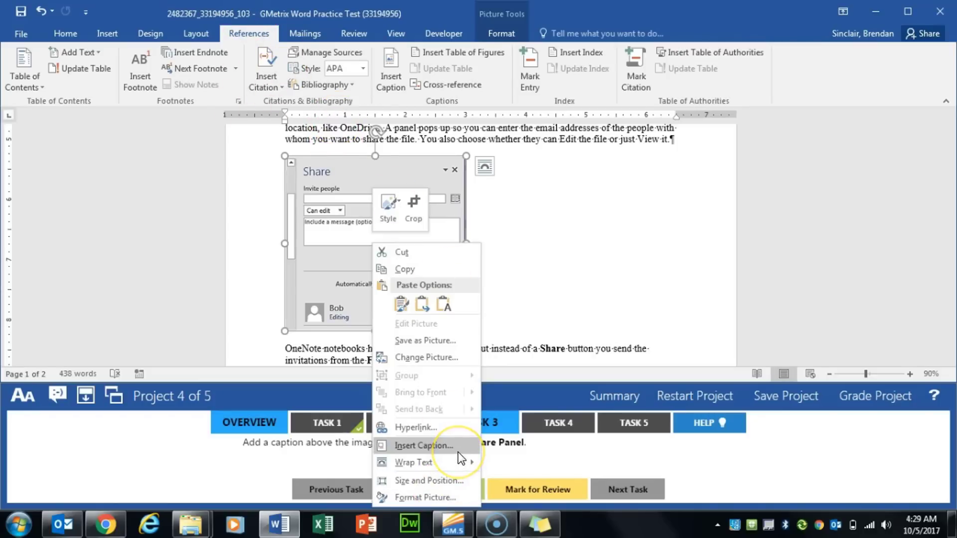
pyautogui.click(438, 447)
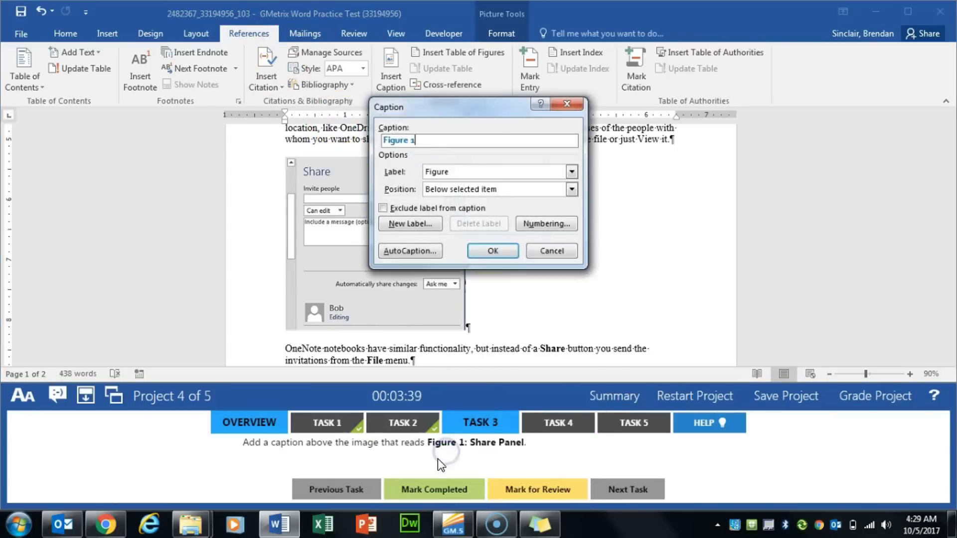
pyautogui.write(': Share Panel')
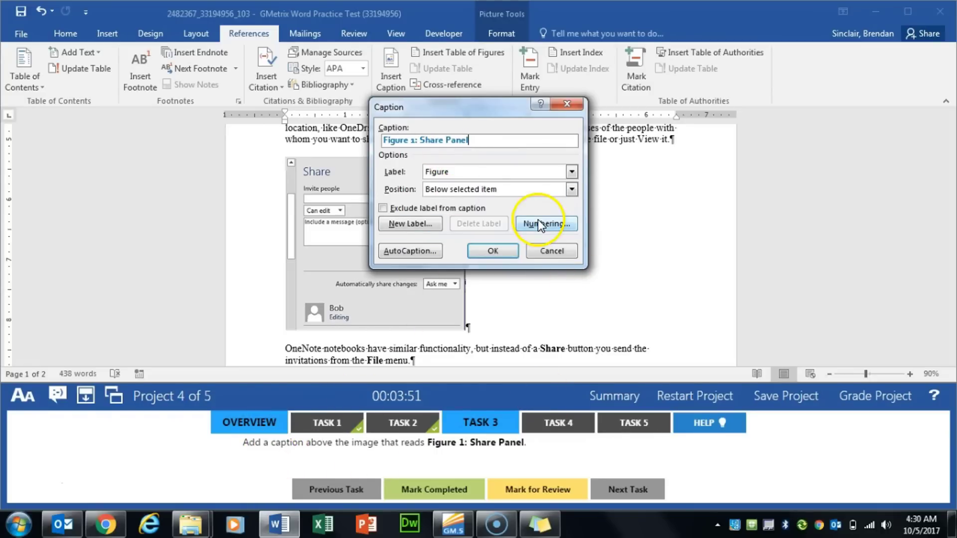
pyautogui.click(456, 192)
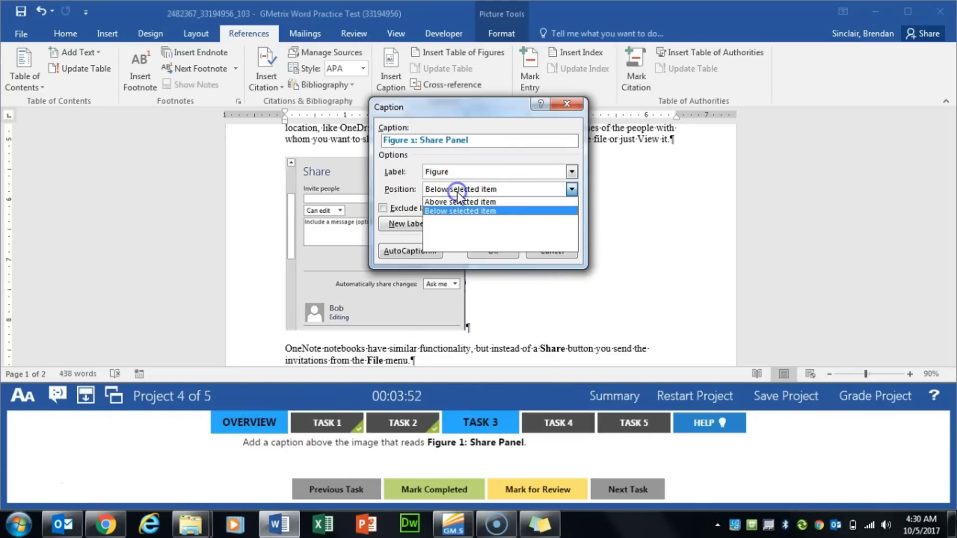
pyautogui.click(483, 203)
pyautogui.click(493, 250)
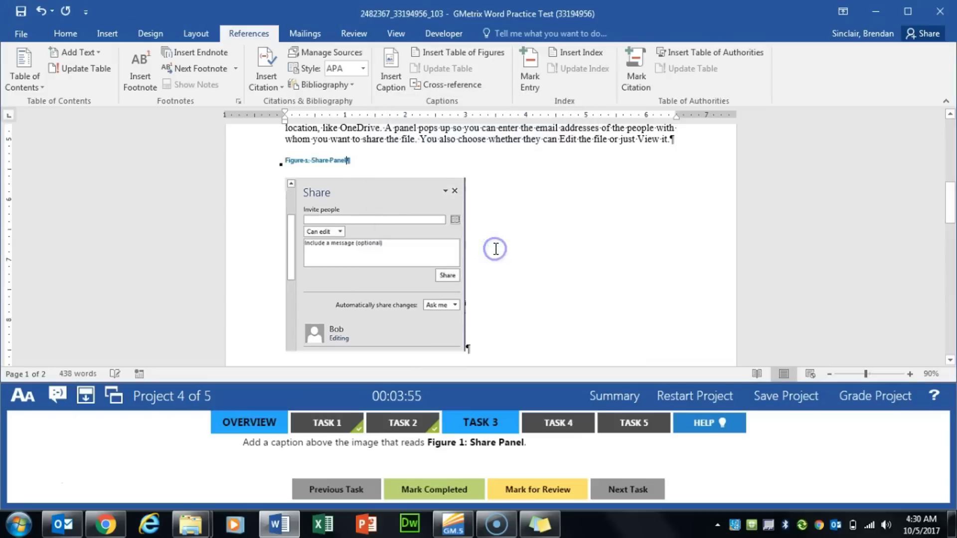
pyautogui.click(445, 488)
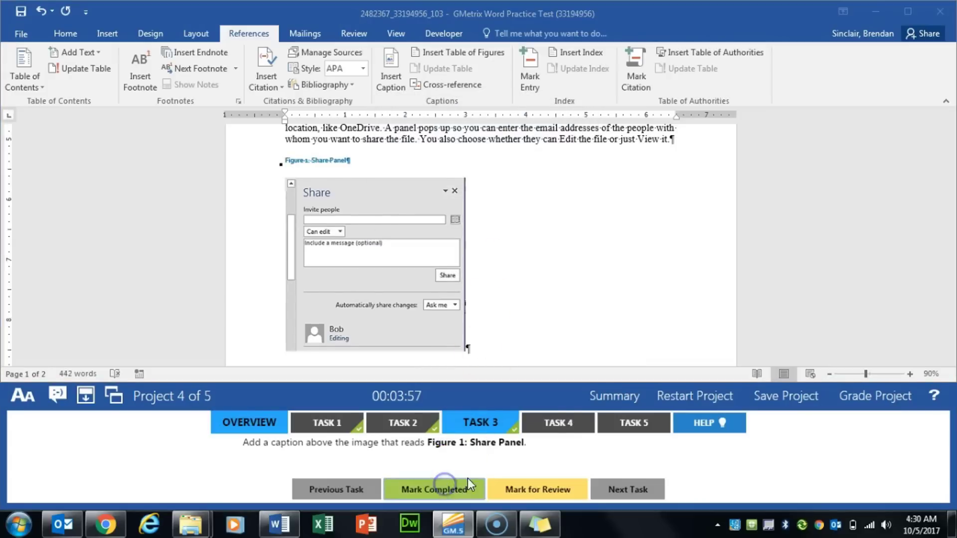
# - Open task 4, save the current theme as Office2016 in the GMetrixTemplates folder under Documents, and mark the task as completed
pyautogui.click(574, 421)
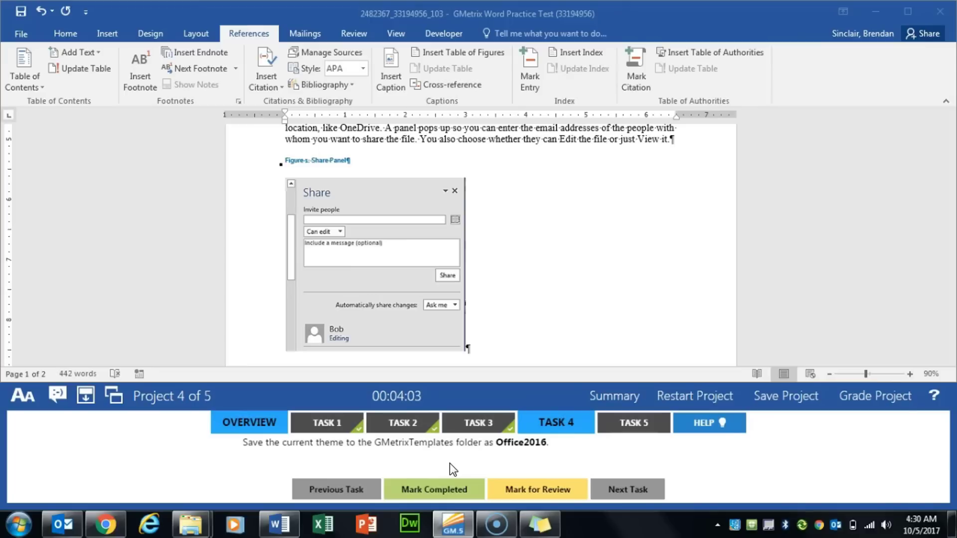
pyautogui.click(152, 33)
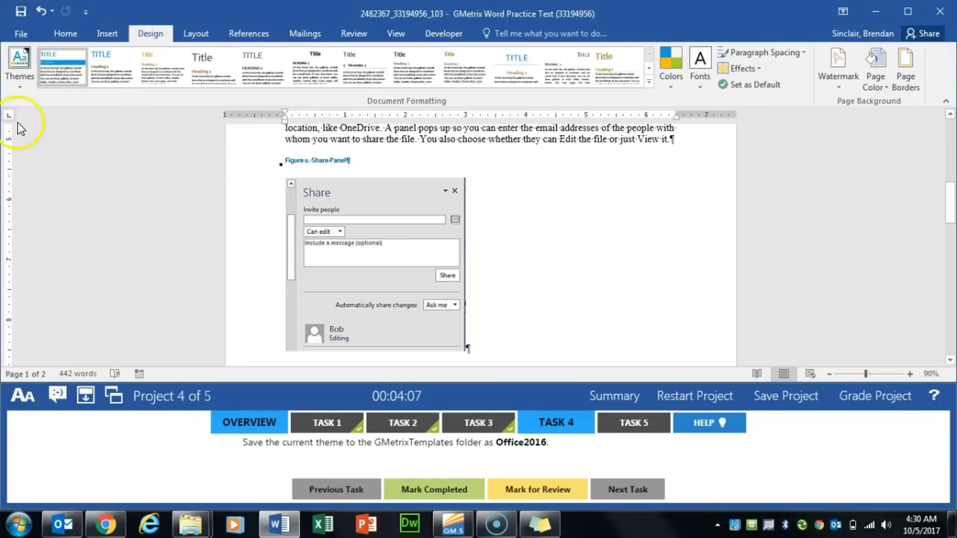
pyautogui.click(20, 84)
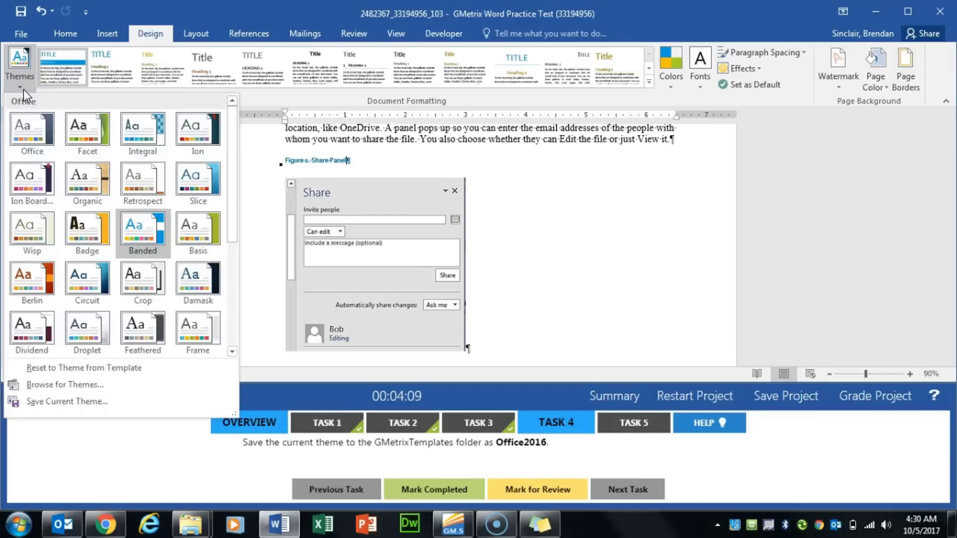
pyautogui.click(48, 401)
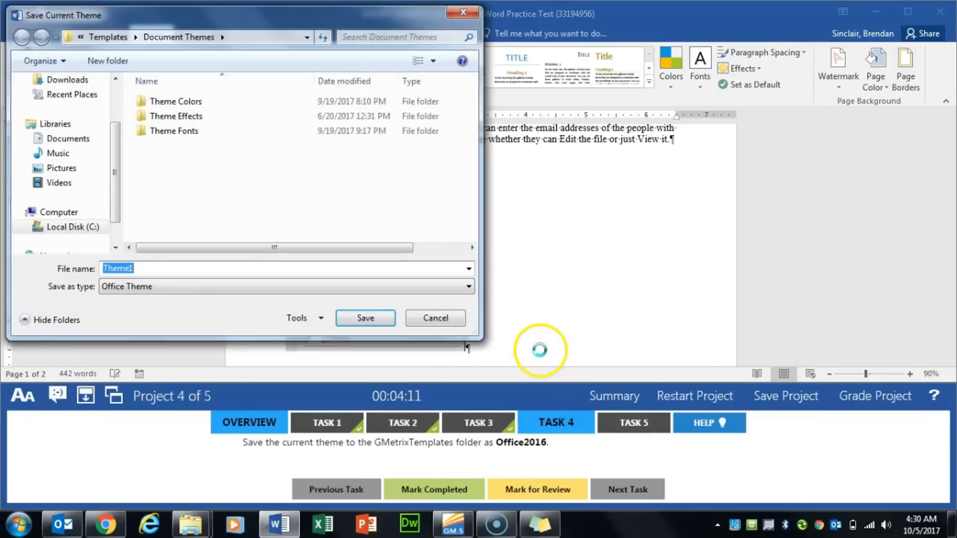
pyautogui.moveTo(351, 20); pyautogui.dragTo(599, 38)
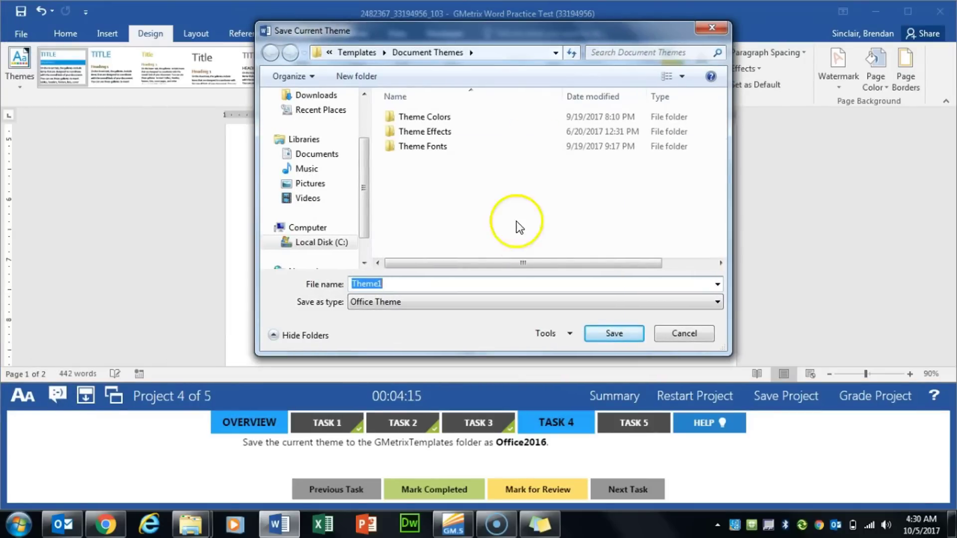
pyautogui.click(311, 152)
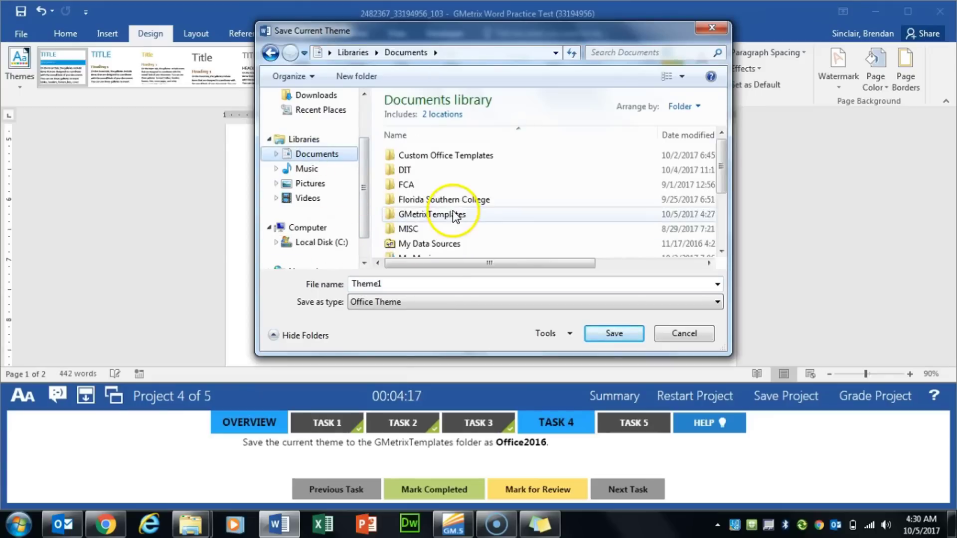
pyautogui.doubleClick(453, 214)
pyautogui.click(414, 288)
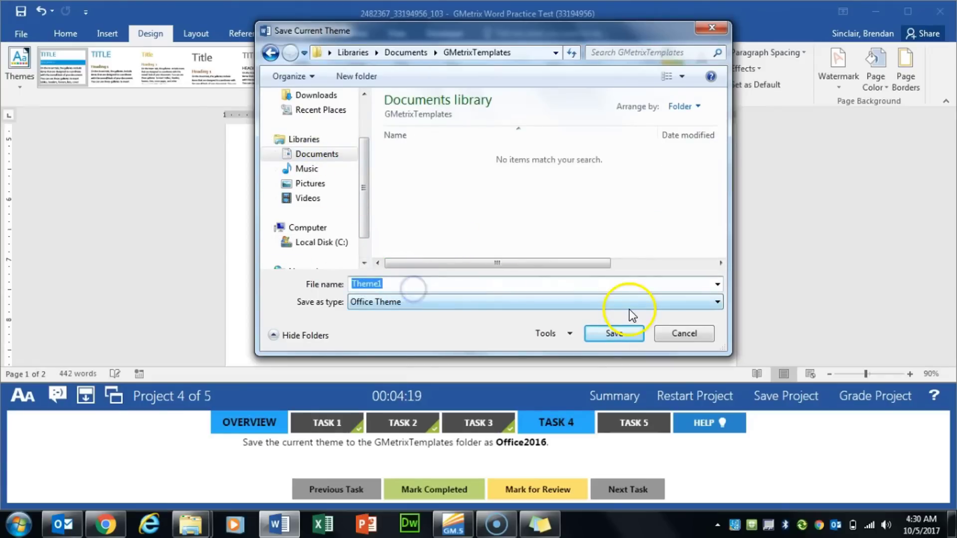
pyautogui.write('Office2016')
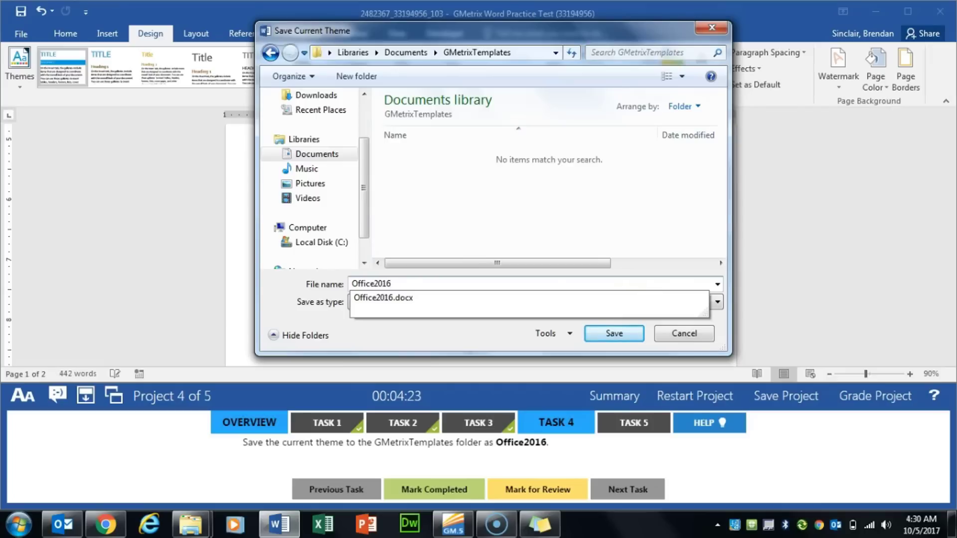
pyautogui.click(700, 275)
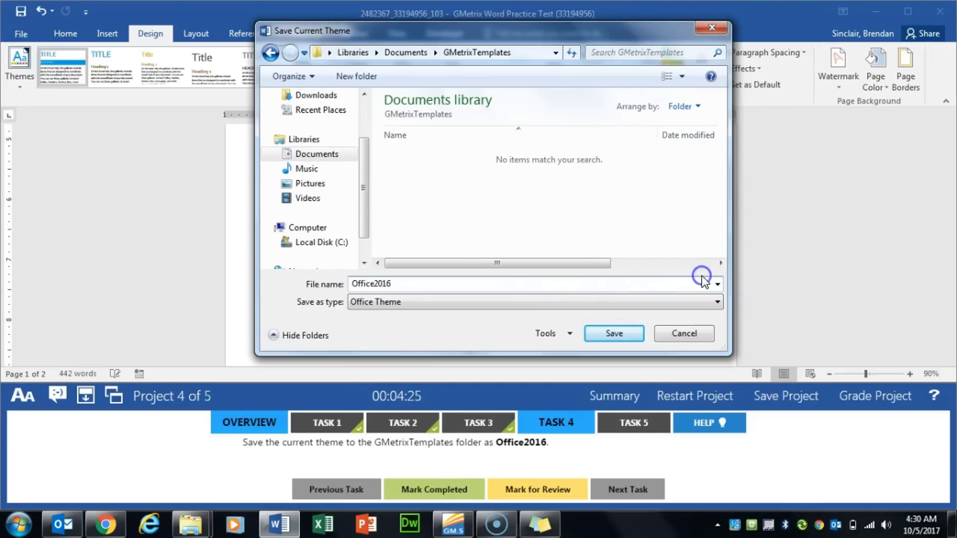
pyautogui.click(629, 331)
pyautogui.click(440, 474)
# - Open task 5 and set the alternate text title of the Share panel image to "Share Panel"
pyautogui.click(634, 422)
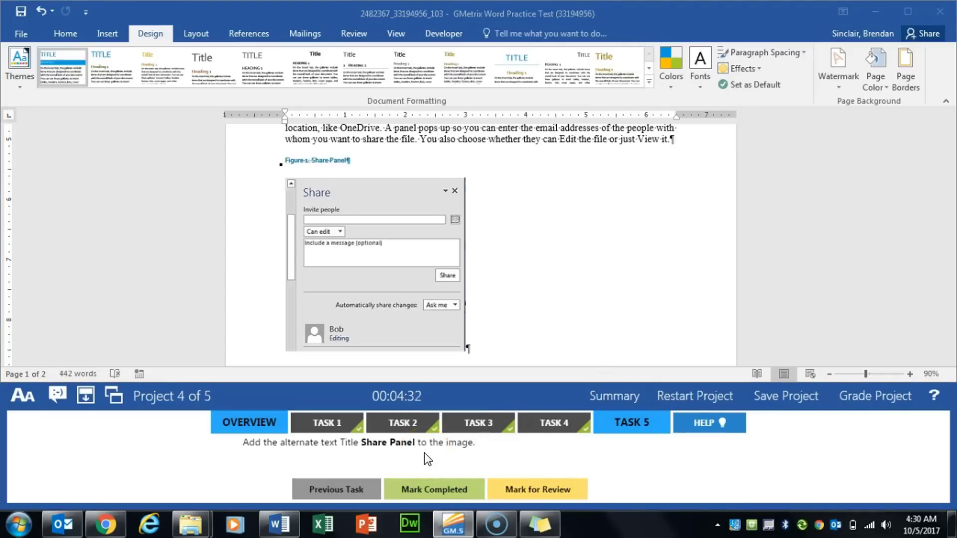
pyautogui.click(390, 250)
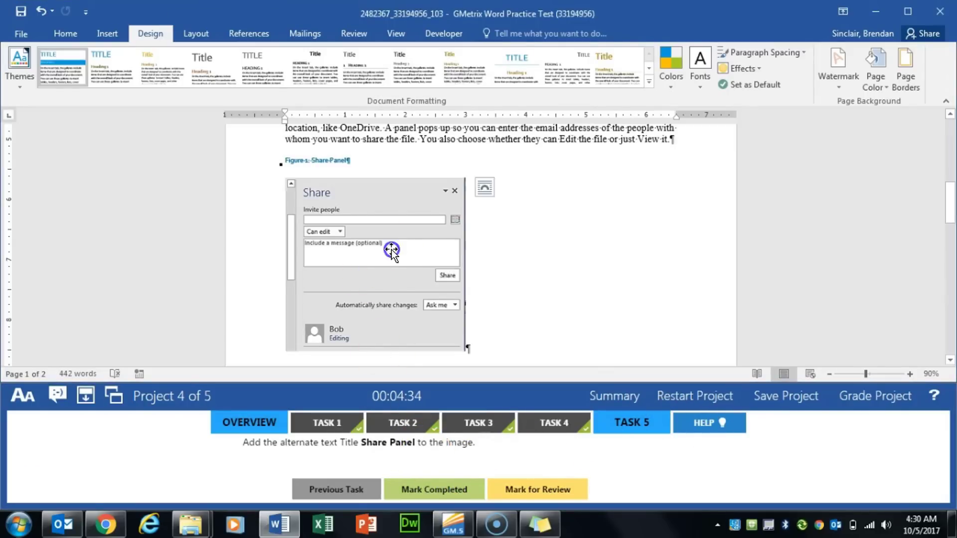
pyautogui.rightClick(368, 217)
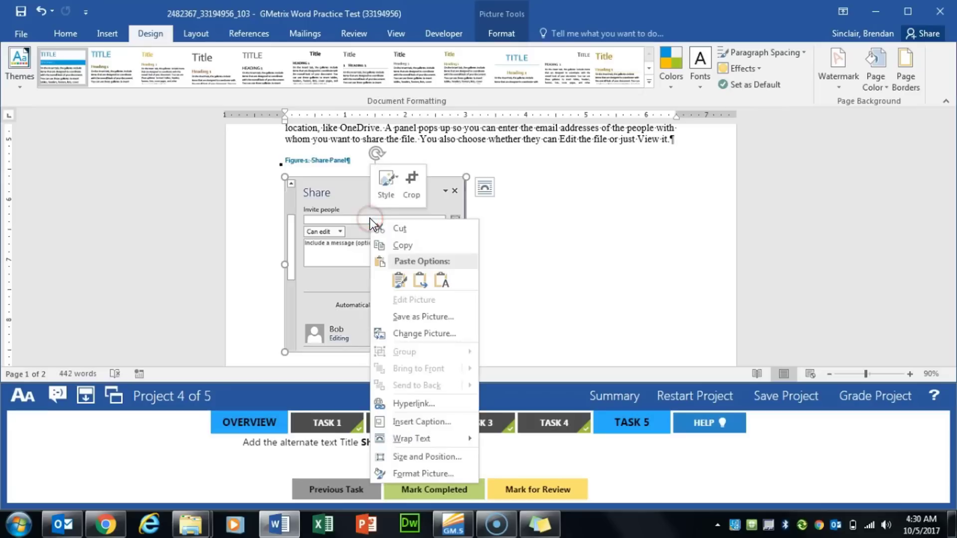
pyautogui.click(424, 472)
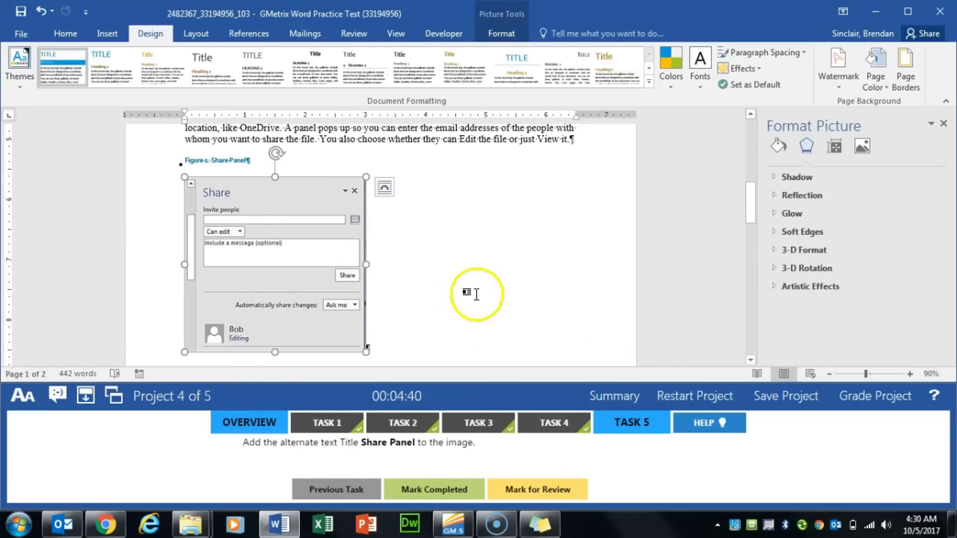
pyautogui.rightClick(303, 244)
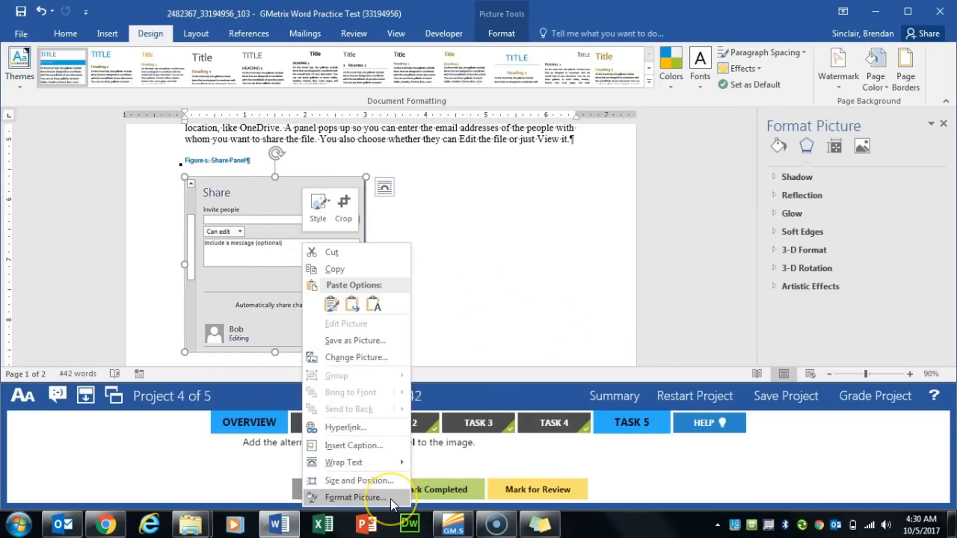
pyautogui.click(832, 147)
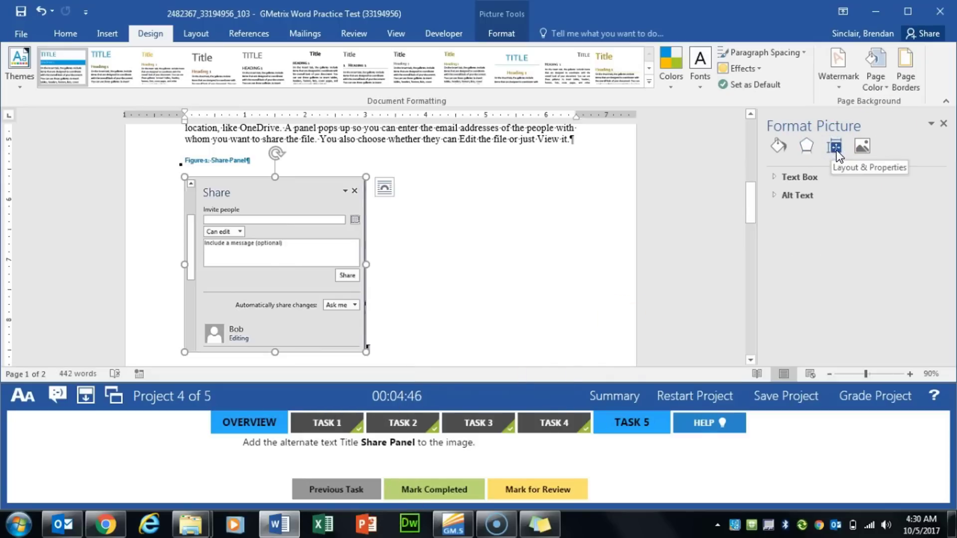
pyautogui.click(773, 195)
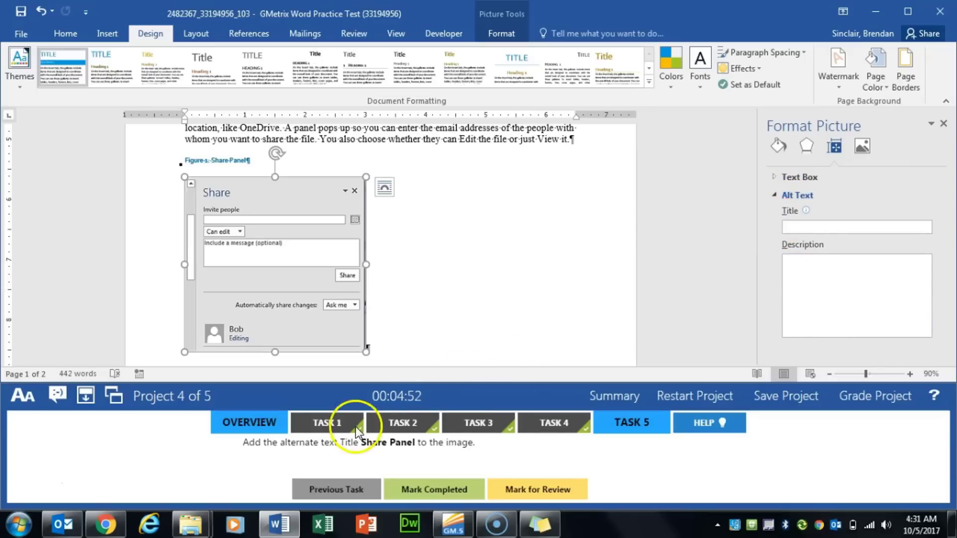
pyautogui.click(900, 226)
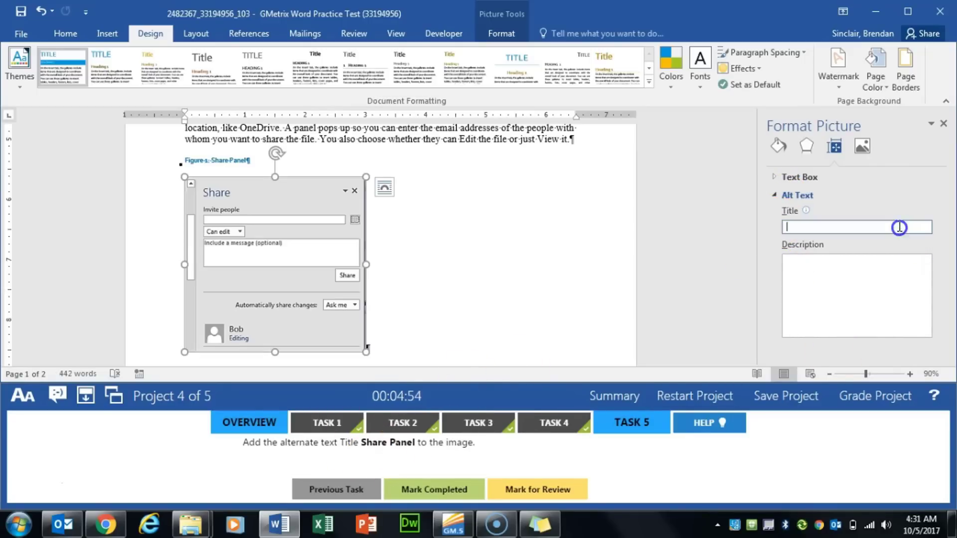
pyautogui.write('Share Panel')
pyautogui.click(944, 124)
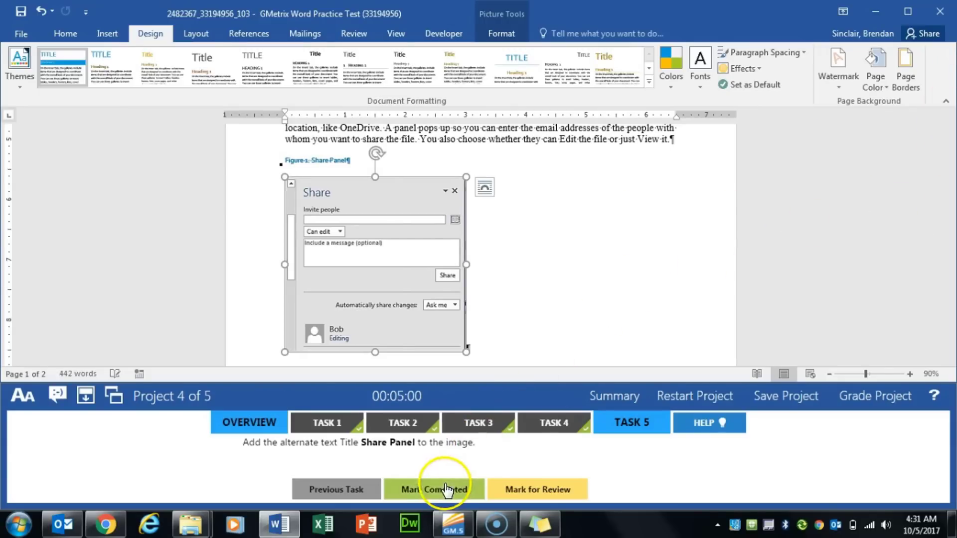
# - Mark task 5 as completed and submit Project 4 for grading
pyautogui.click(441, 491)
pyautogui.click(909, 400)
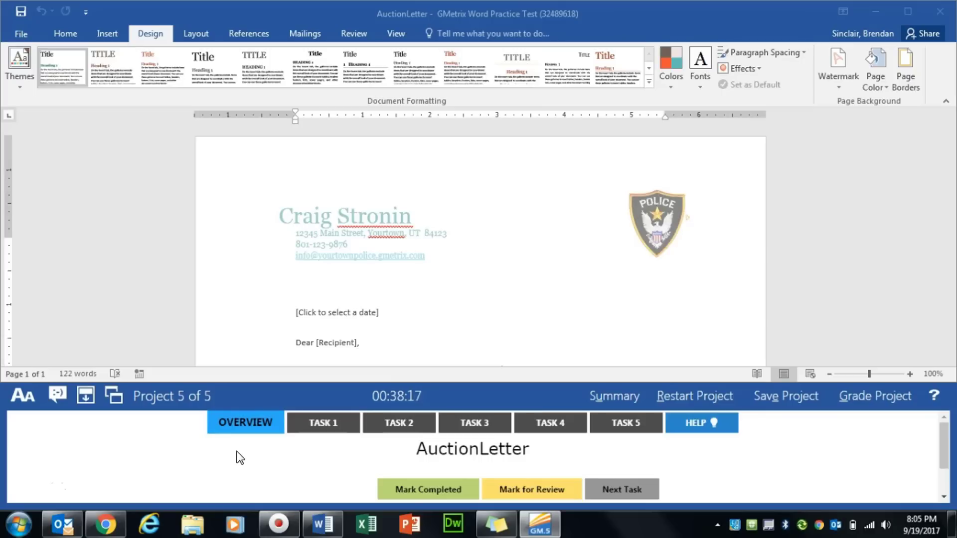
# - Open task 1 and start a new mail merge recipient list with the first and last name of the first recipient in the task
pyautogui.click(348, 420)
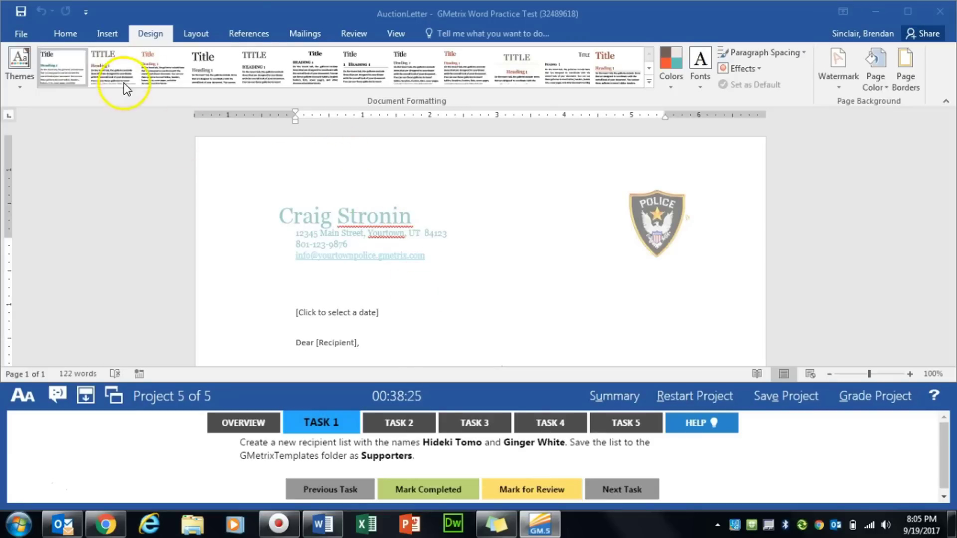
pyautogui.click(300, 39)
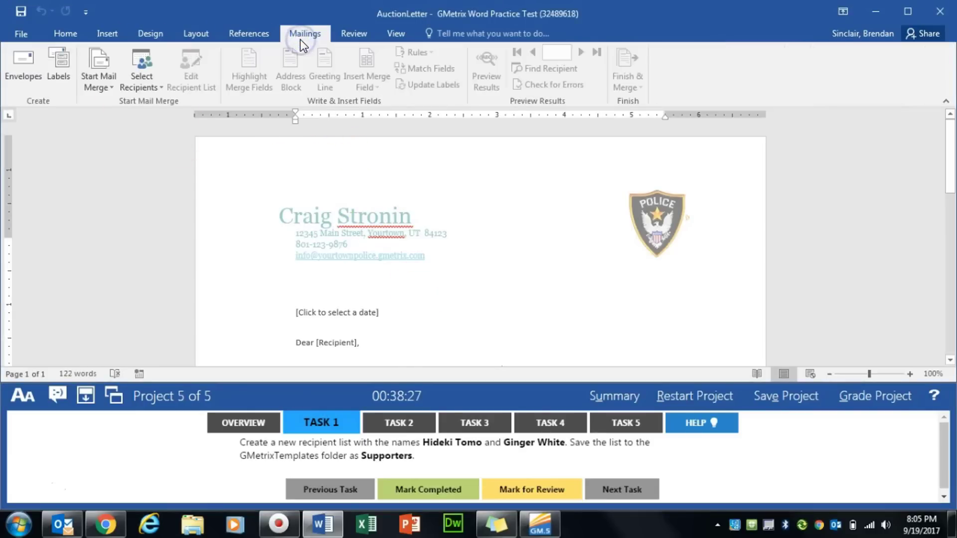
pyautogui.click(158, 82)
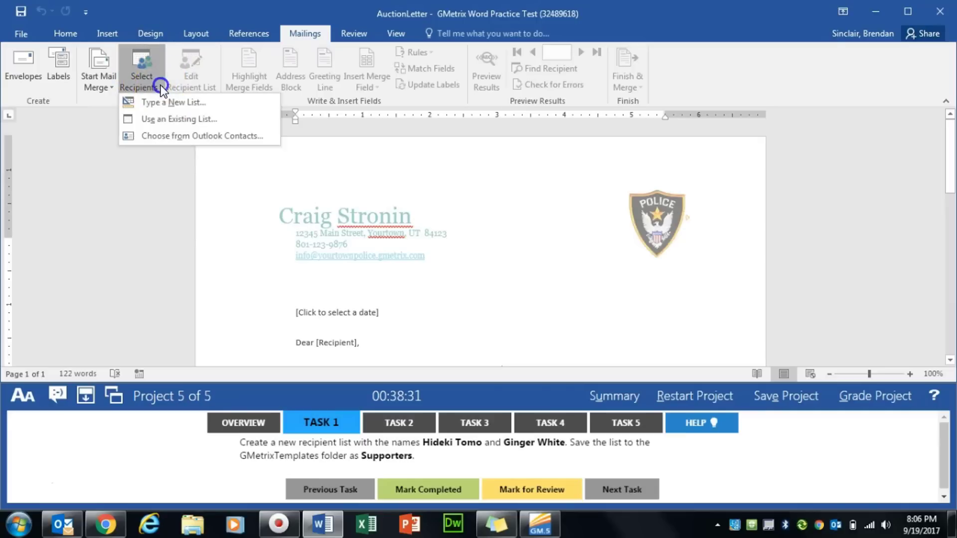
pyautogui.click(199, 105)
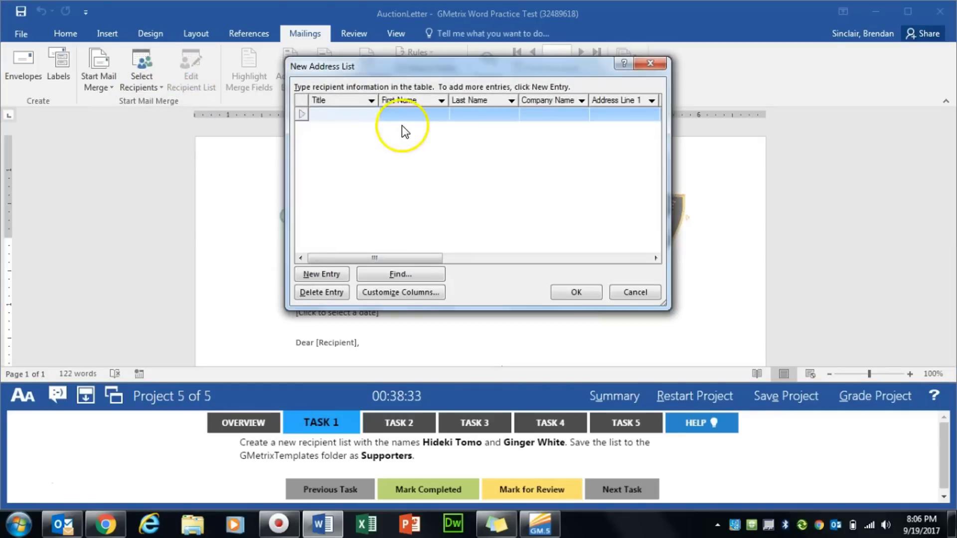
pyautogui.click(405, 115)
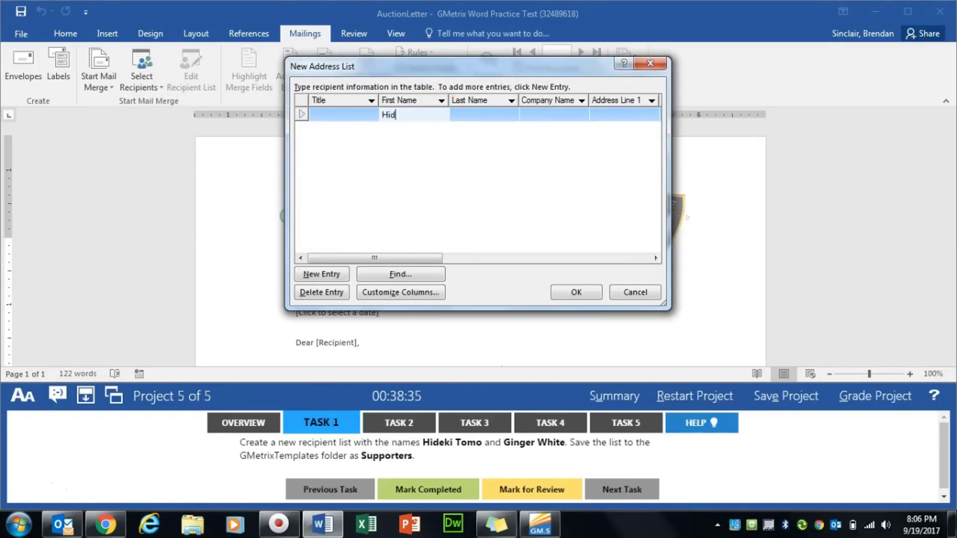
pyautogui.press('Tab')
pyautogui.write('To')
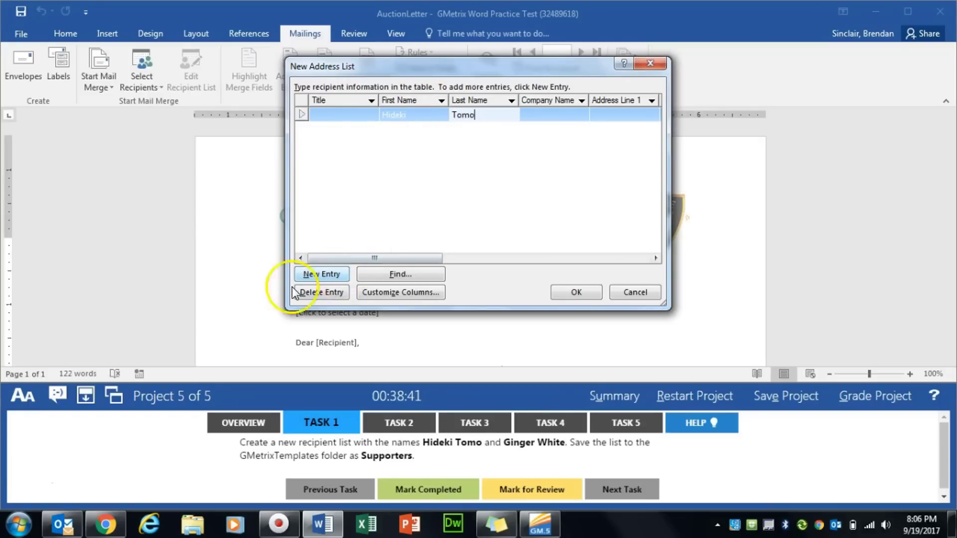
# - Add a second entry to the address list with the first and last name of the other recipient in the task
pyautogui.click(340, 277)
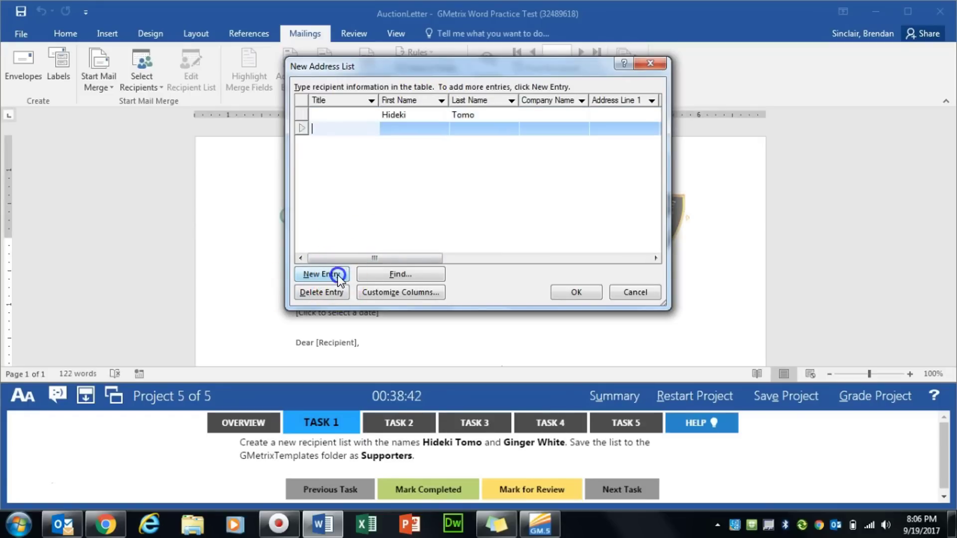
pyautogui.click(423, 128)
pyautogui.write('Ginge')
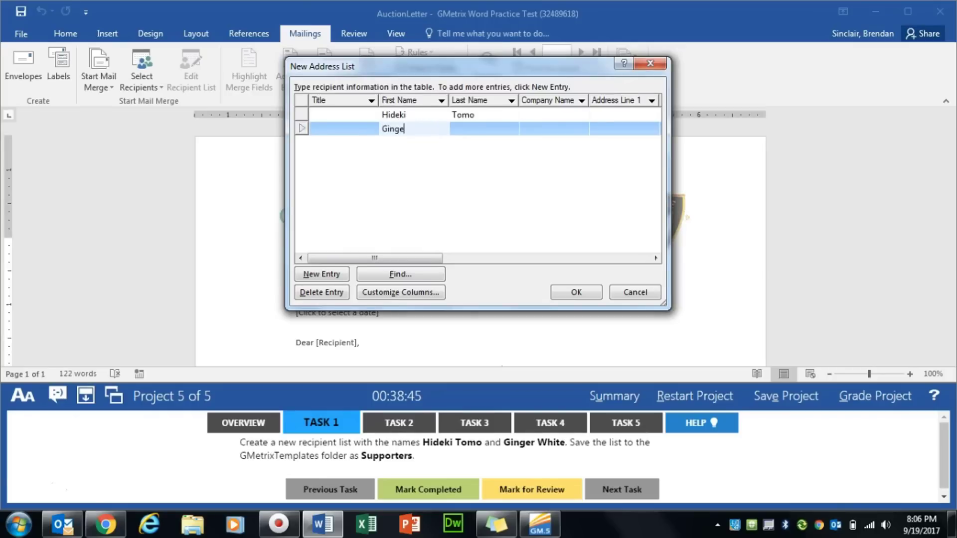
pyautogui.write('r')
pyautogui.press('Tab')
pyautogui.write('Wh')
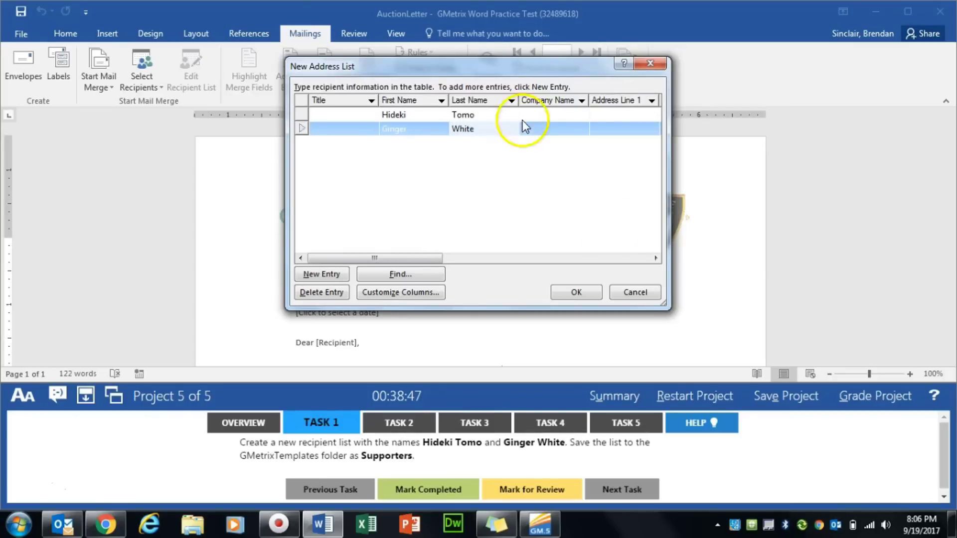
# - Save the address list as Supporters in the GMetrixTemplates folder under Documents, and mark the task as completed
pyautogui.click(581, 290)
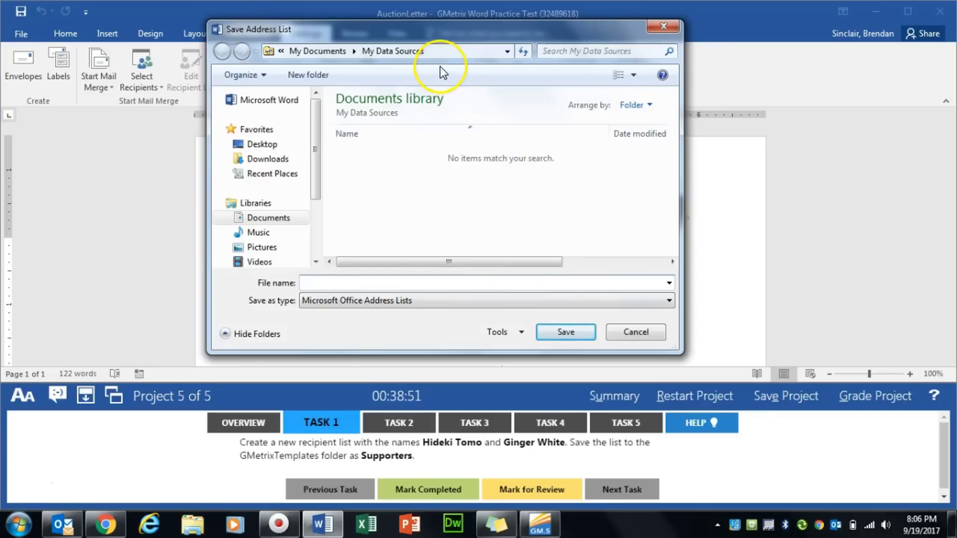
pyautogui.click(255, 203)
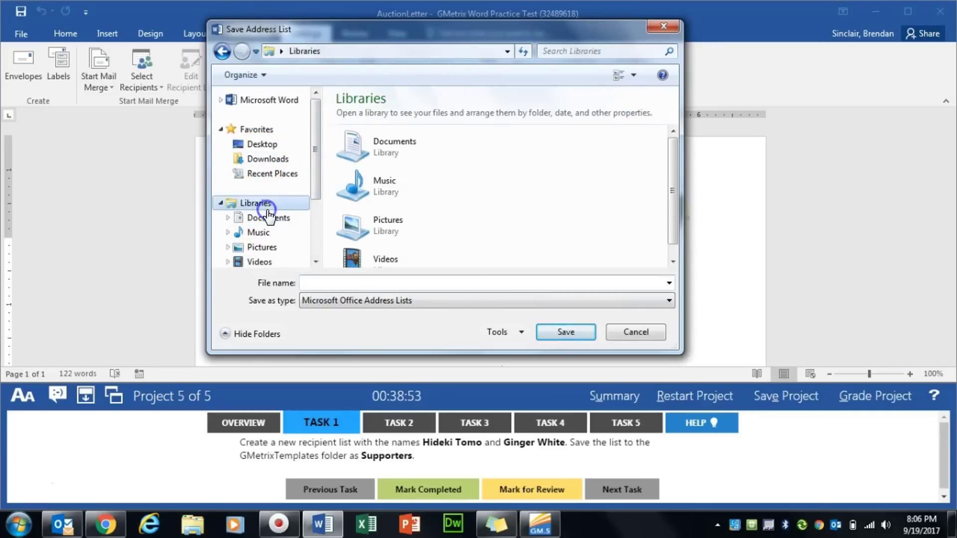
pyautogui.click(264, 220)
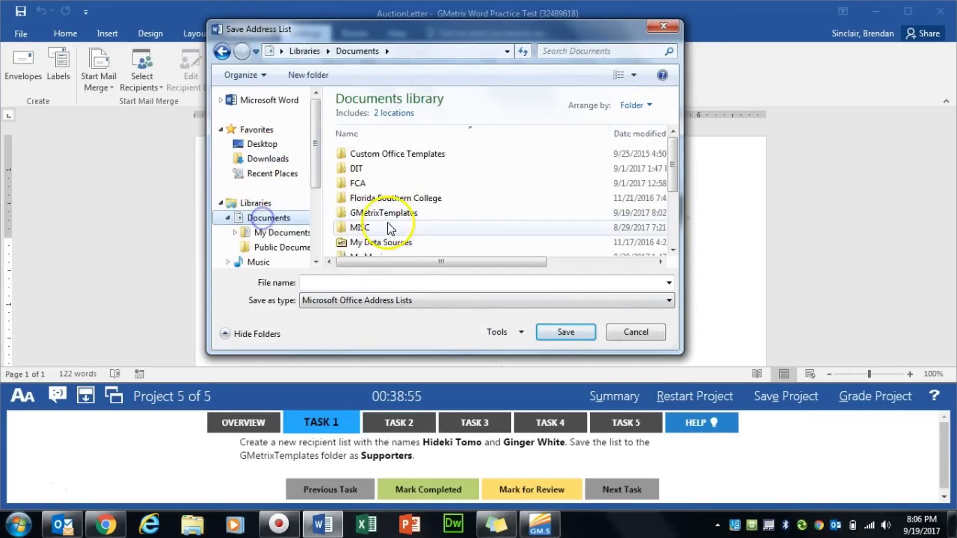
pyautogui.doubleClick(378, 215)
pyautogui.click(385, 281)
pyautogui.write('Suppoert')
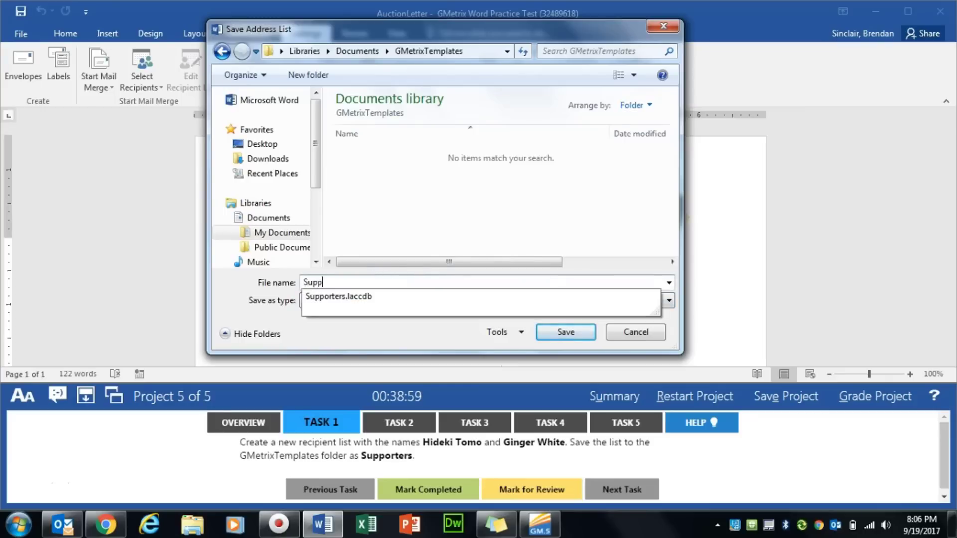
pyautogui.press('BackSpace')
pyautogui.write('rters')
pyautogui.press('Return')
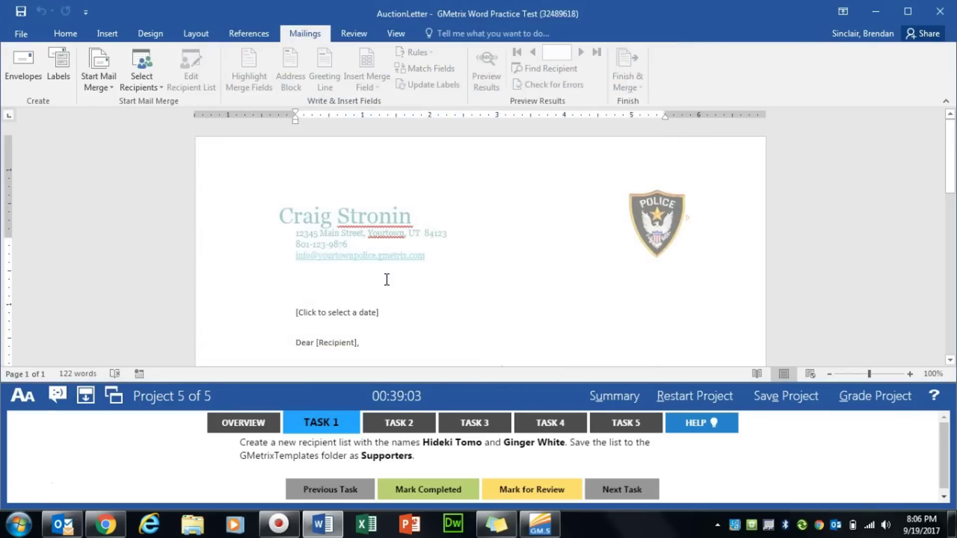
pyautogui.click(439, 491)
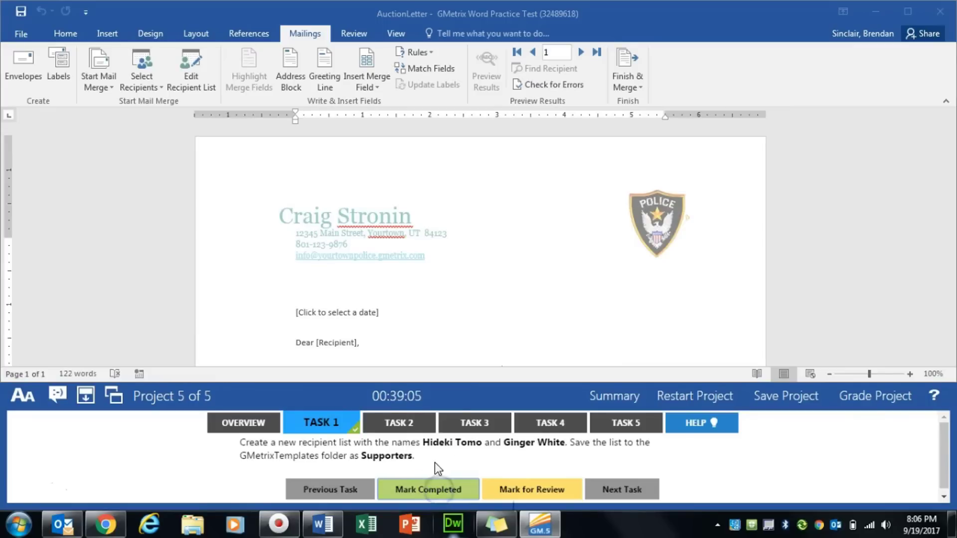
# - Open task 2 and select the entire content of the letter's first page header
pyautogui.click(399, 423)
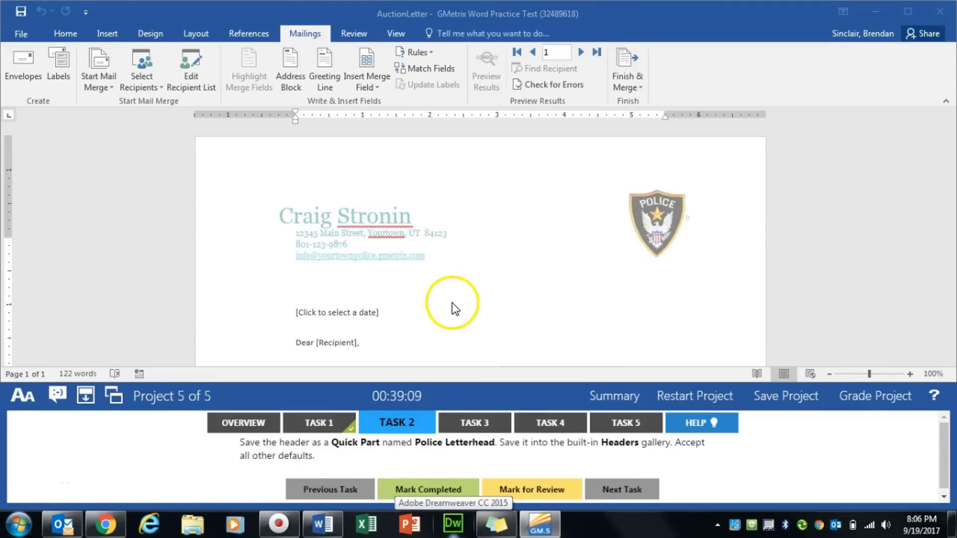
pyautogui.doubleClick(507, 218)
pyautogui.click(454, 180)
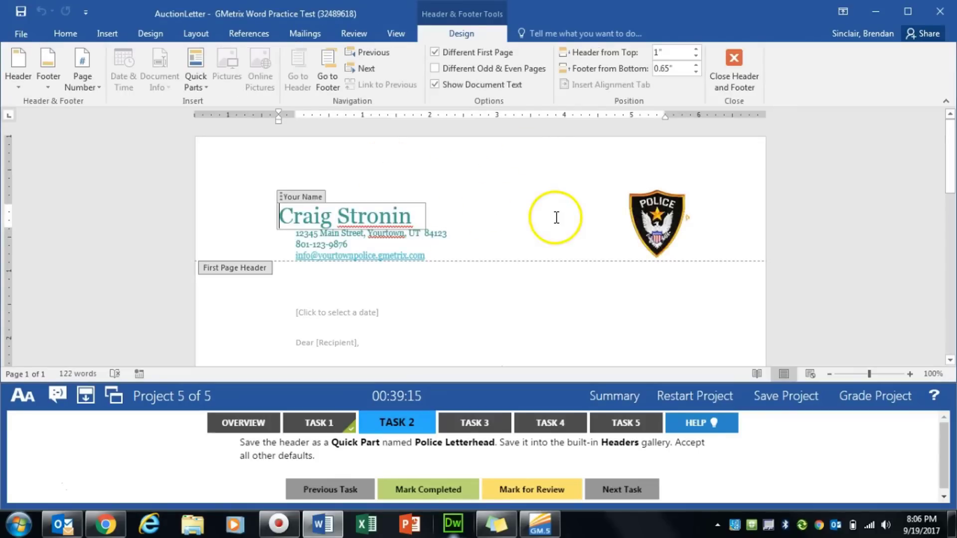
pyautogui.hotkey('ctrl', 'a')
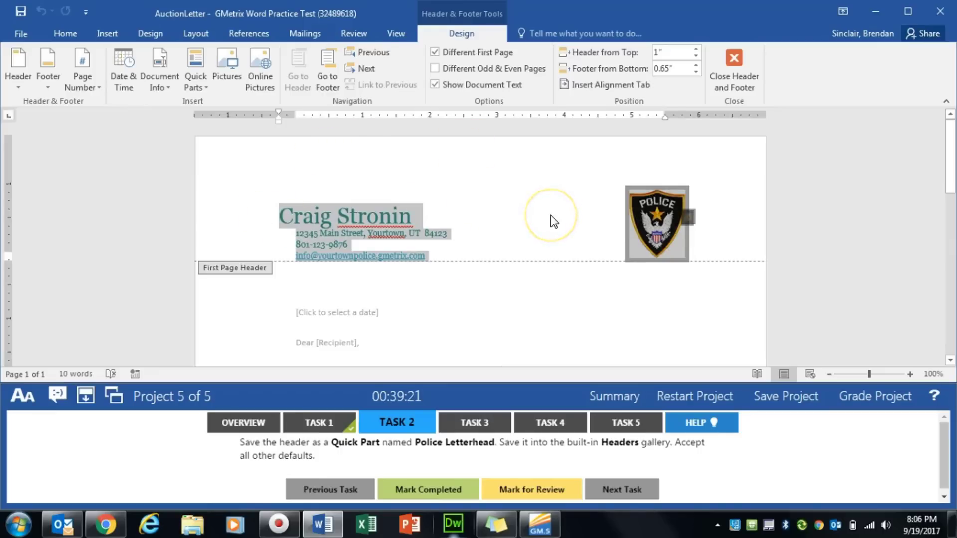
# - Save the selected header as a Quick Part named "Police Letterhead" in the Headers gallery, keeping the other defaults
pyautogui.click(104, 34)
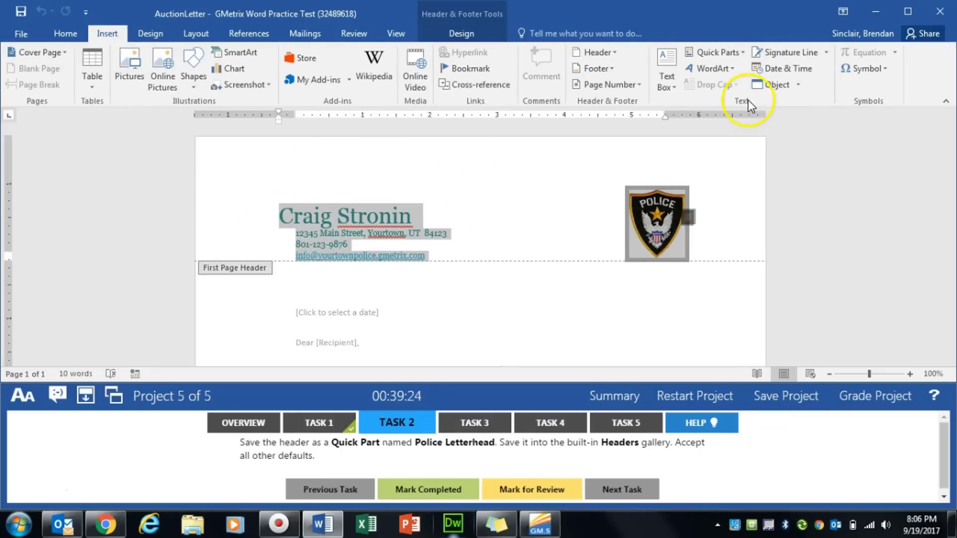
pyautogui.click(742, 53)
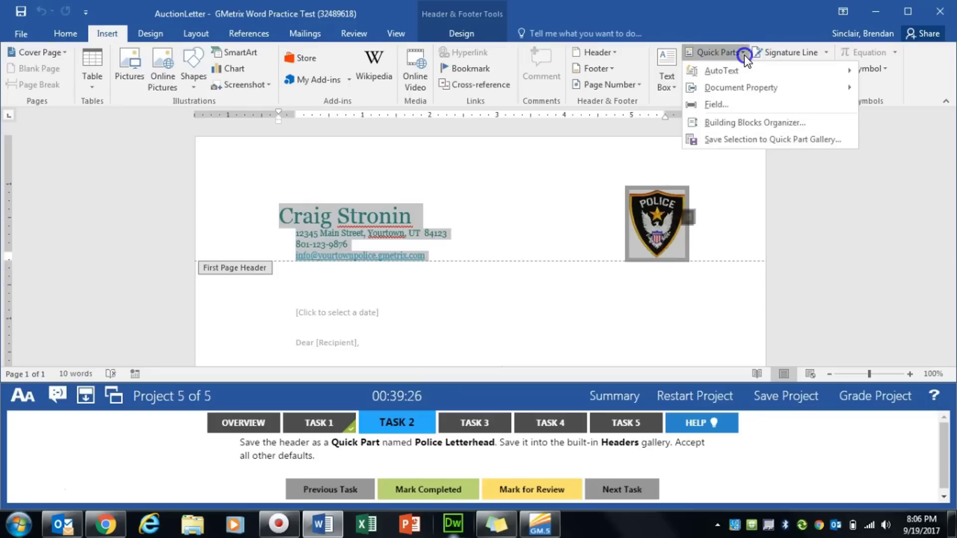
pyautogui.click(752, 139)
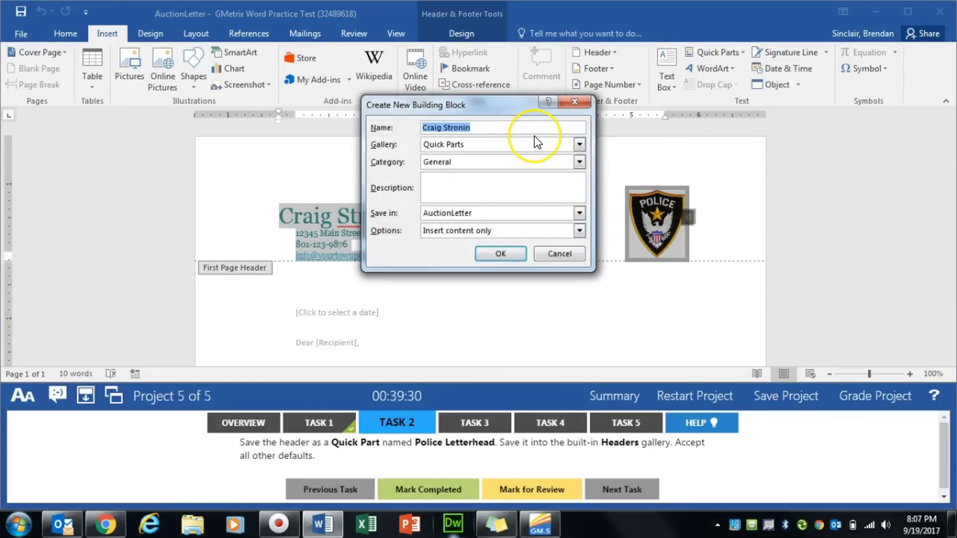
pyautogui.write('Police')
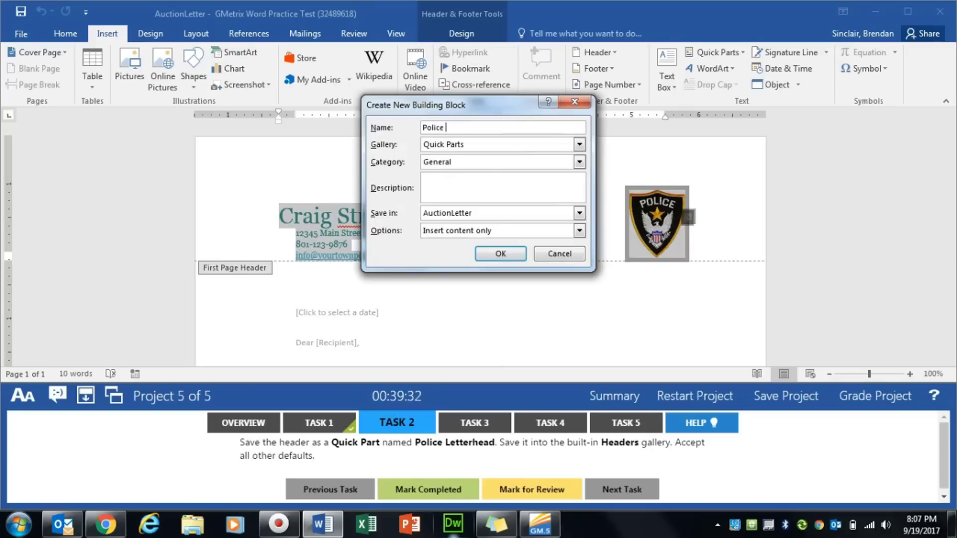
pyautogui.write(' Letterhead')
pyautogui.press('Tab')
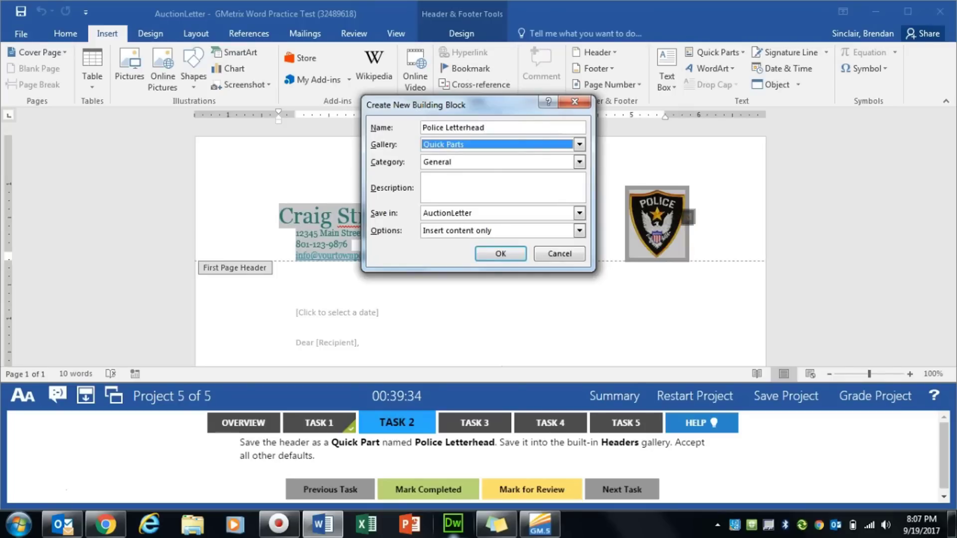
pyautogui.hotkey('alt', 'Down')
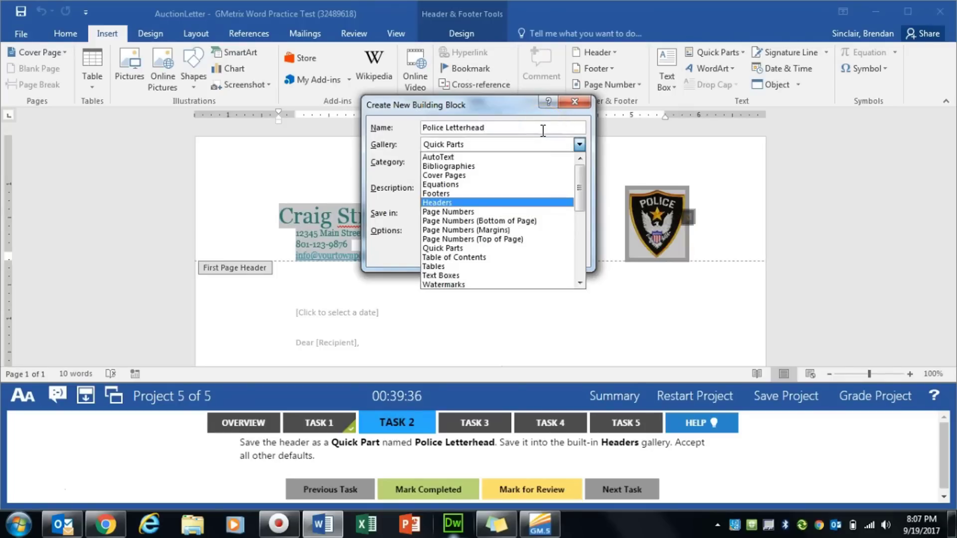
pyautogui.click(487, 203)
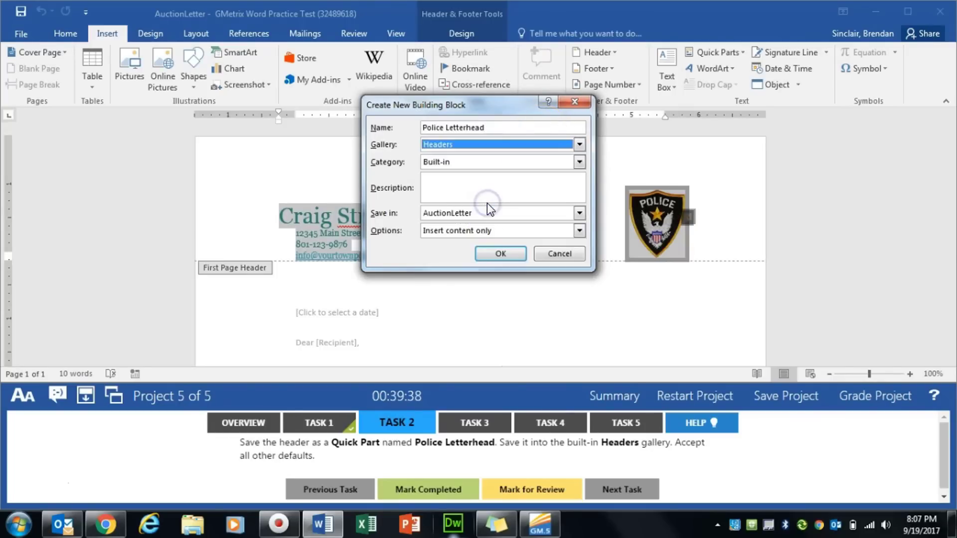
pyautogui.click(486, 254)
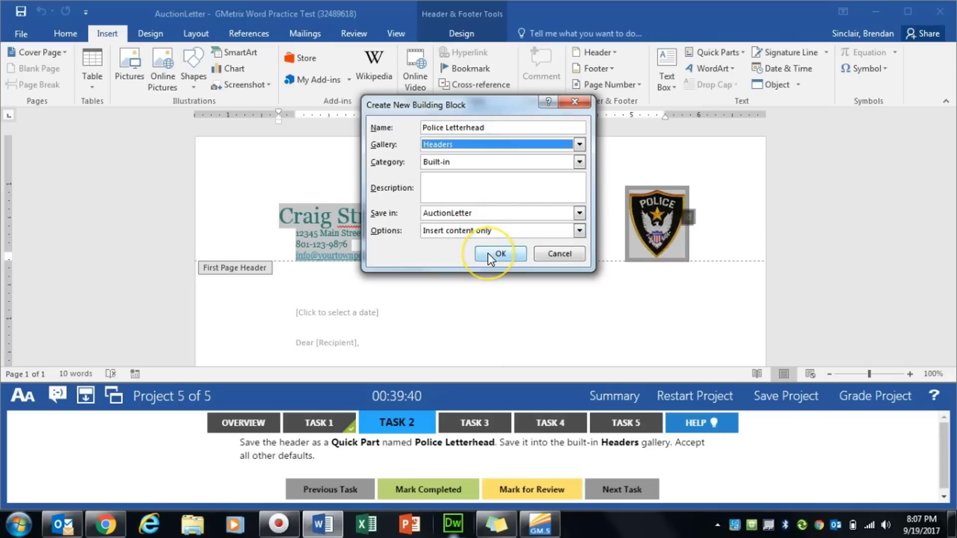
pyautogui.click(488, 253)
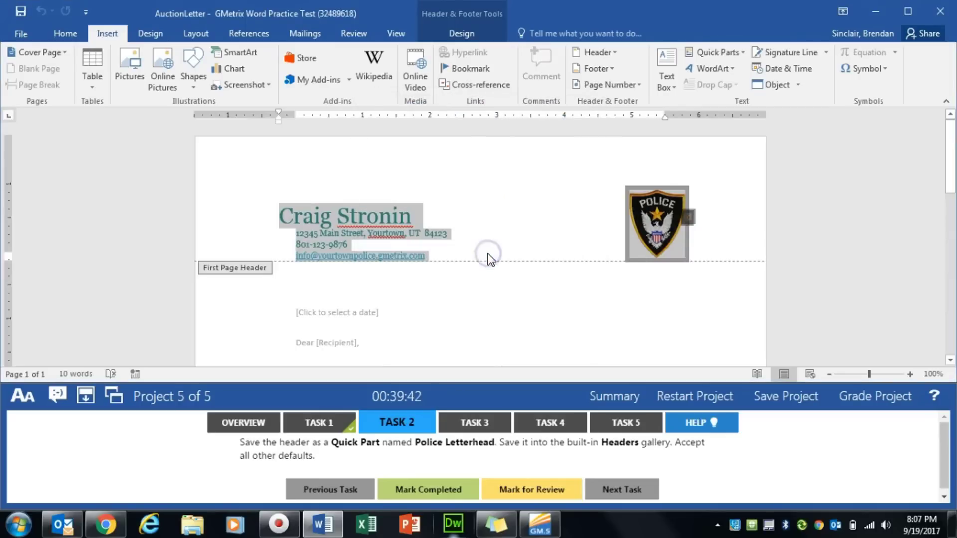
# - Leave header editing and mark task 2 as completed
pyautogui.doubleClick(531, 322)
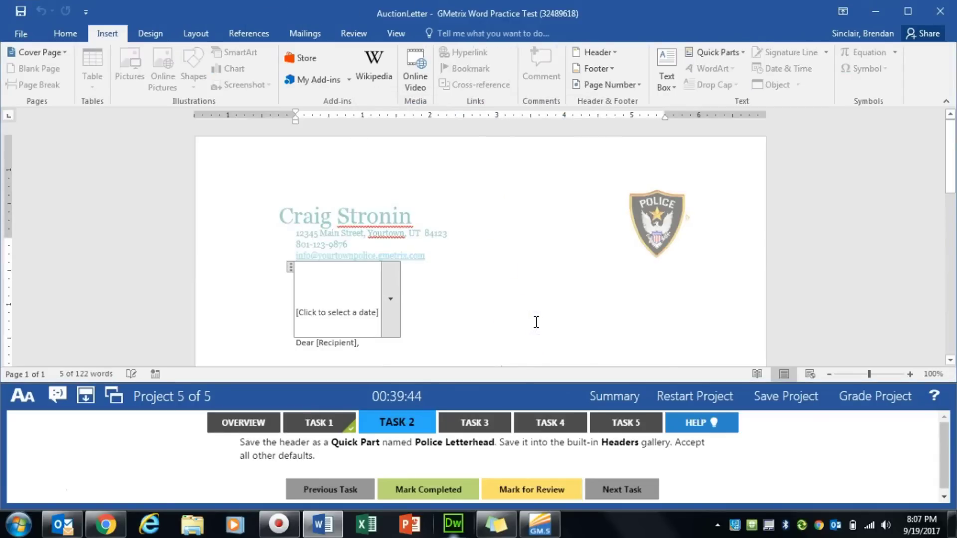
pyautogui.click(559, 323)
pyautogui.click(421, 489)
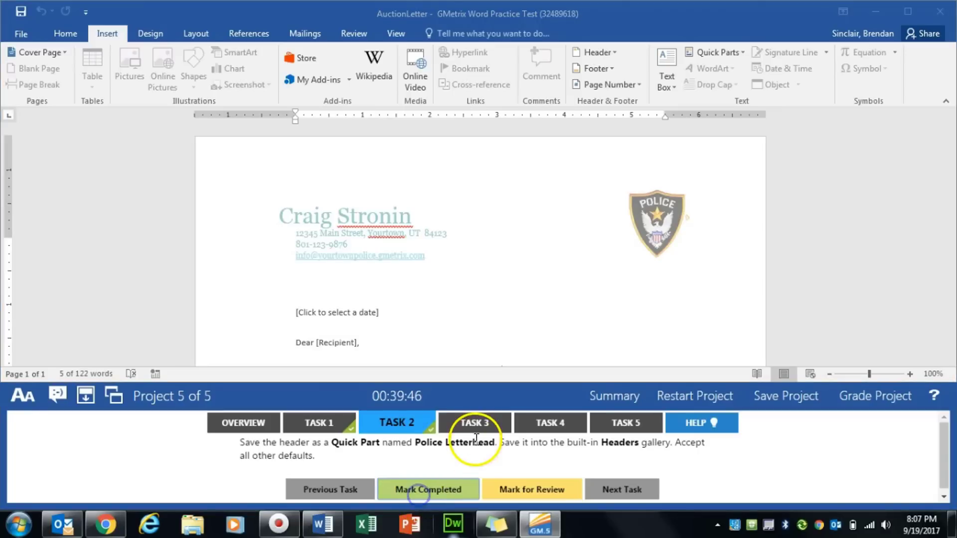
# - Open task 3 and place the insertion point in the blank line below the letter's signature
pyautogui.click(484, 422)
pyautogui.click(528, 335)
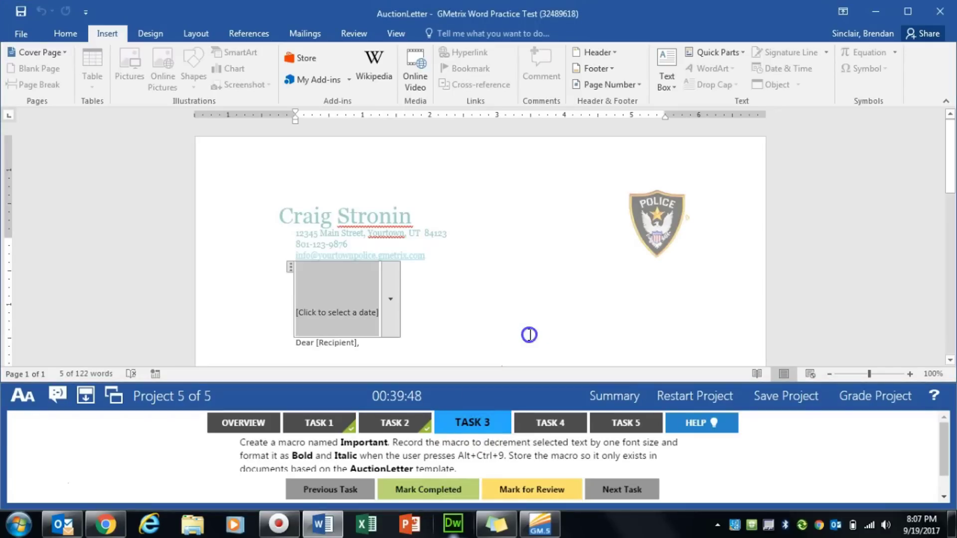
pyautogui.scroll(-10, 448, 320)
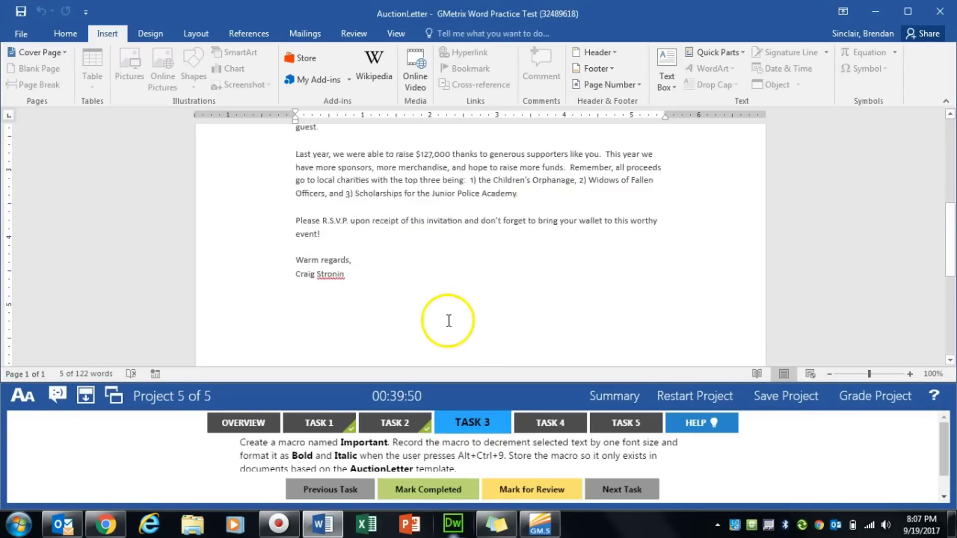
pyautogui.click(304, 235)
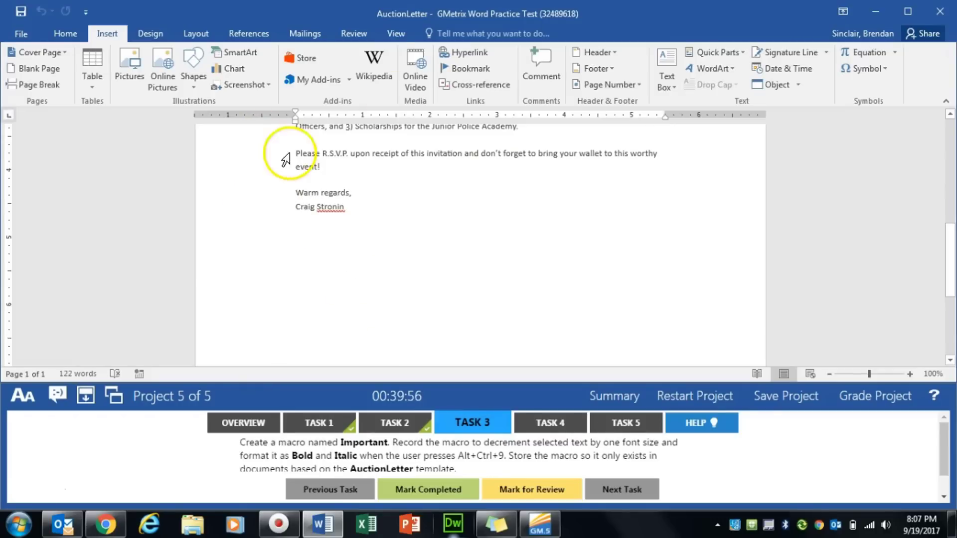
# - Set up a new macro recording named Important, stored in documents based on AuctionLetter
pyautogui.click(398, 34)
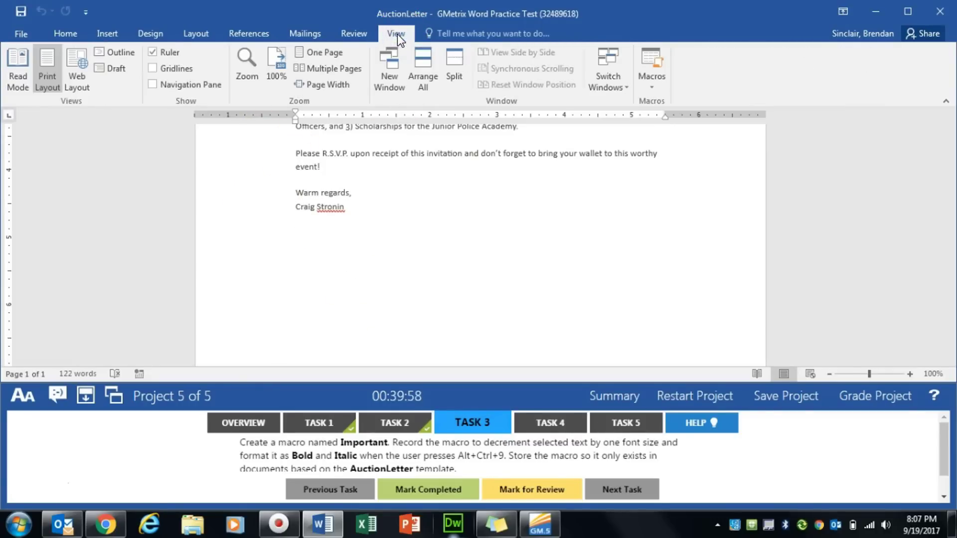
pyautogui.click(660, 88)
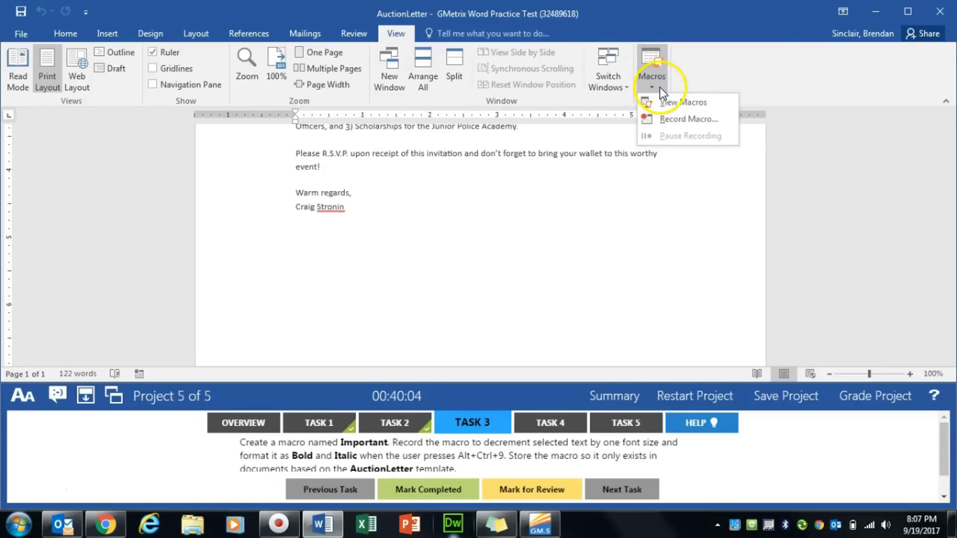
pyautogui.click(685, 120)
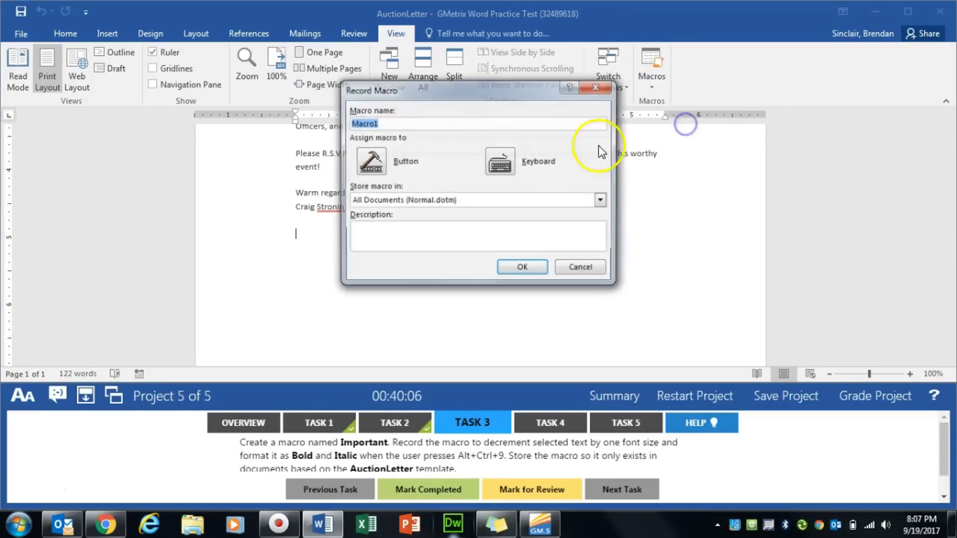
pyautogui.write('Important')
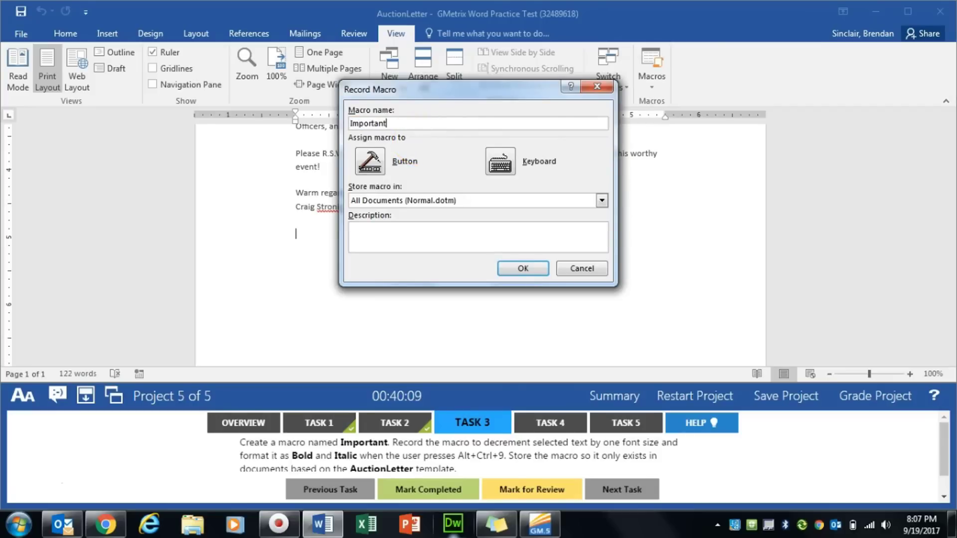
pyautogui.click(406, 200)
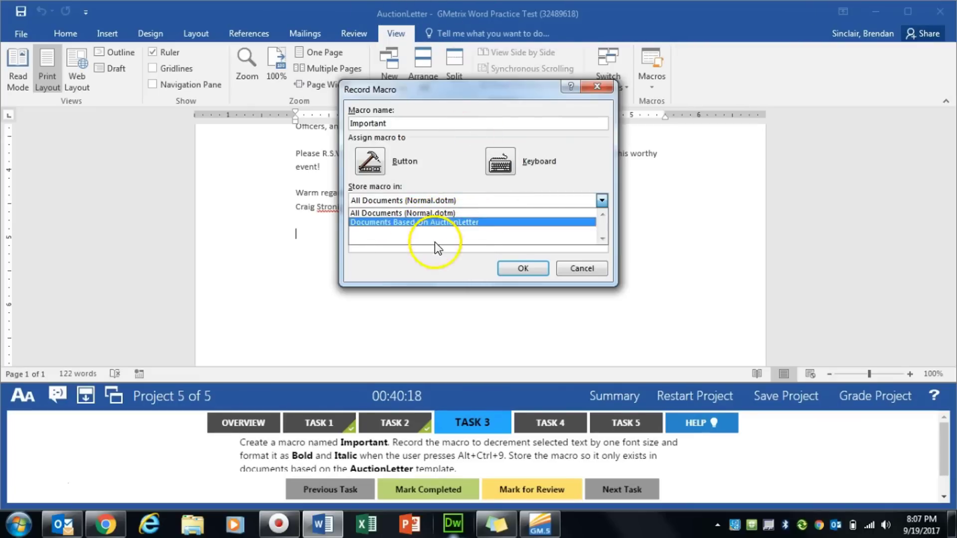
pyautogui.click(479, 222)
# - Assign the shortcut Alt+Ctrl+9 to the Important macro and begin recording
pyautogui.click(501, 166)
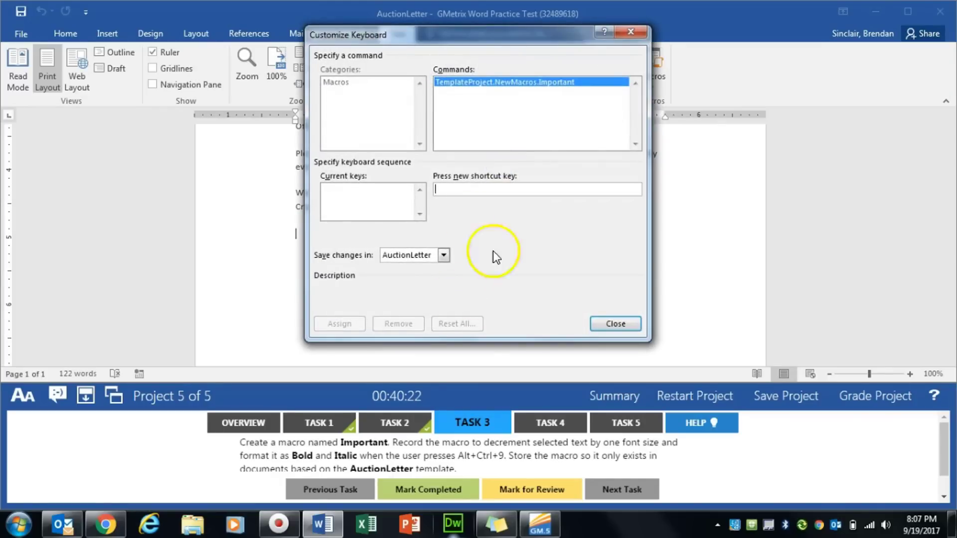
pyautogui.click(462, 188)
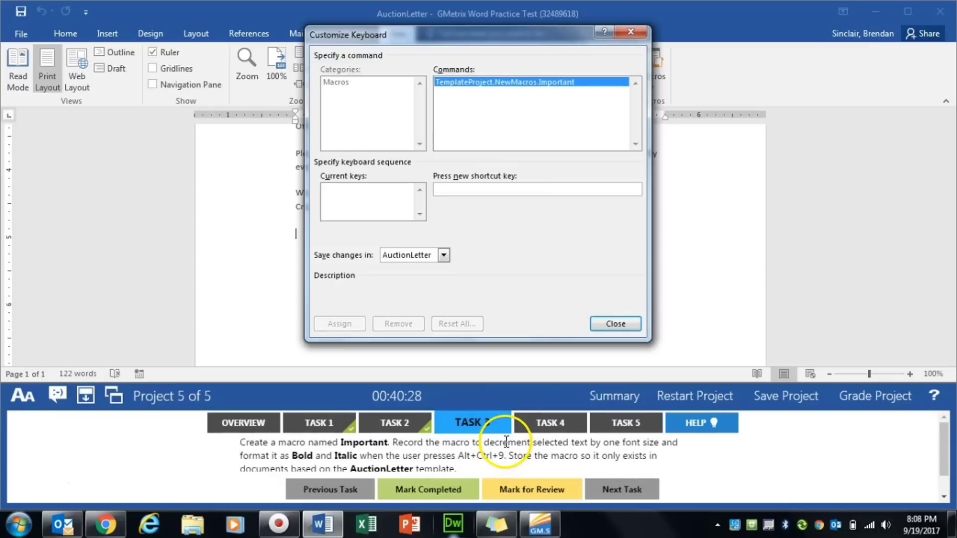
pyautogui.hotkey('ctrl', 'alt', '9')
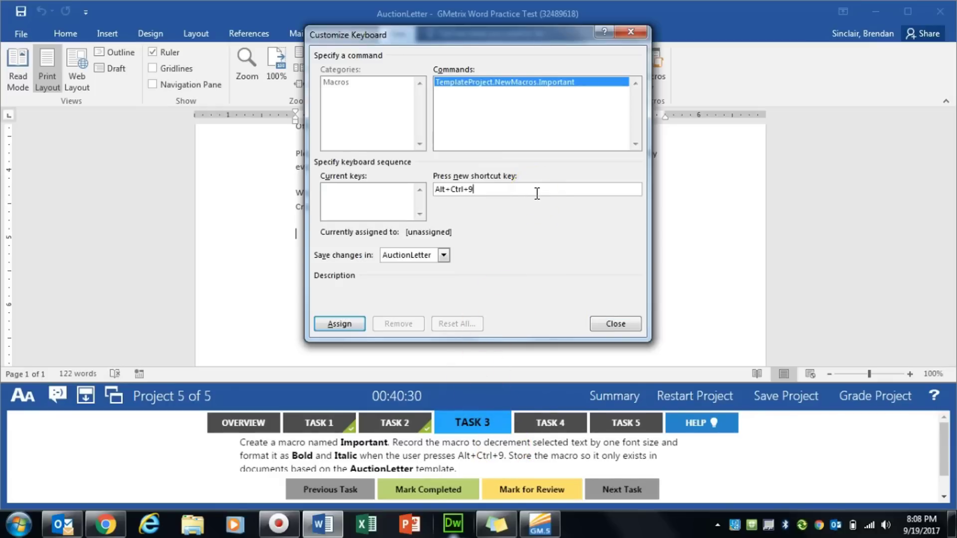
pyautogui.click(341, 323)
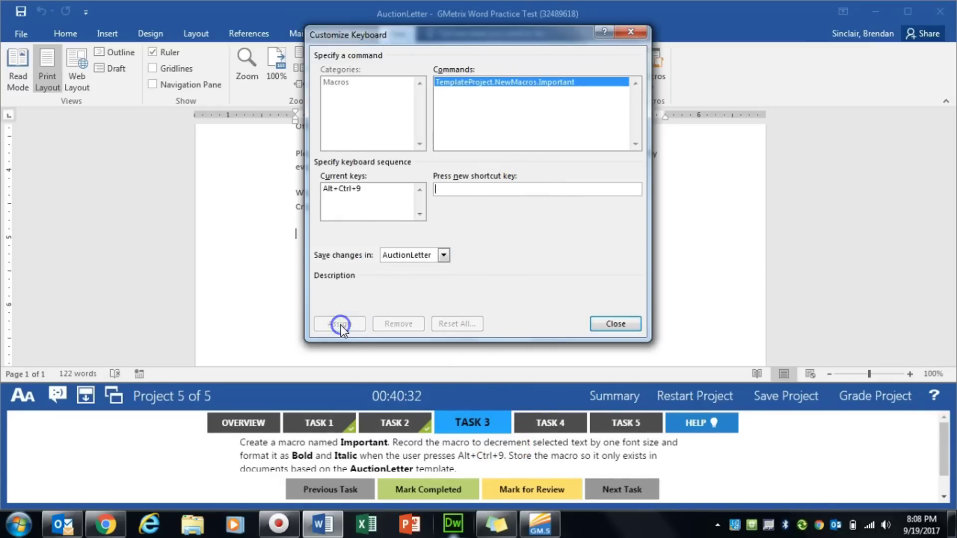
pyautogui.click(614, 324)
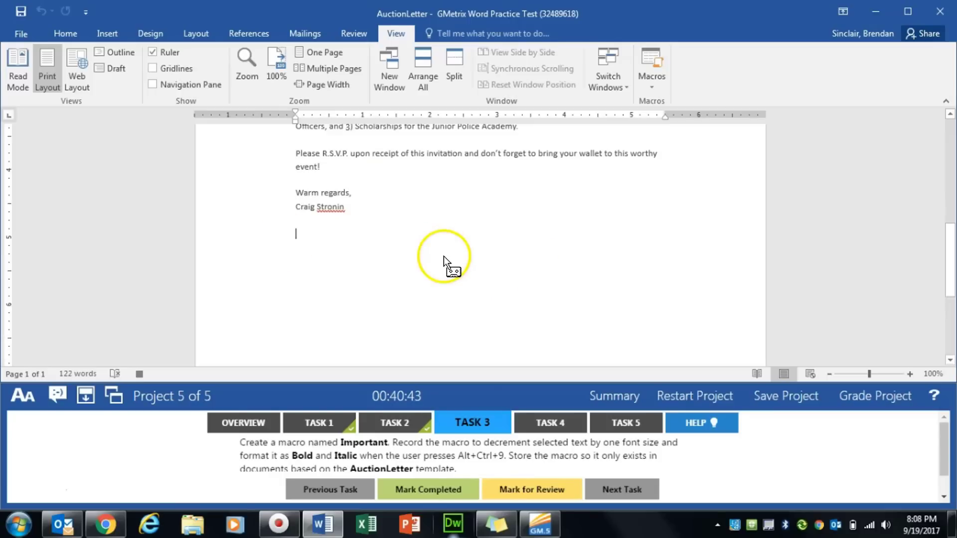
# - Record decreasing the font size by one step and applying bold and italic formatting
pyautogui.click(70, 34)
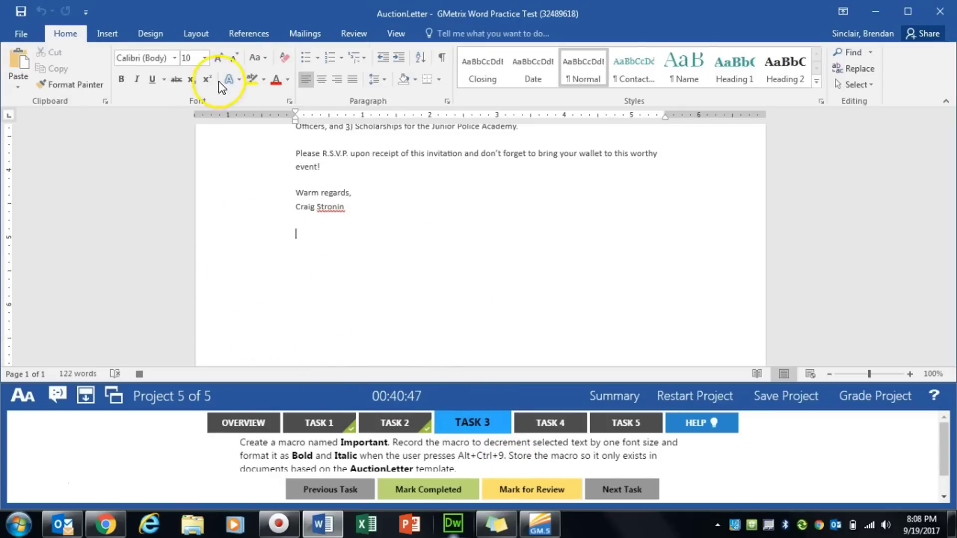
pyautogui.click(238, 56)
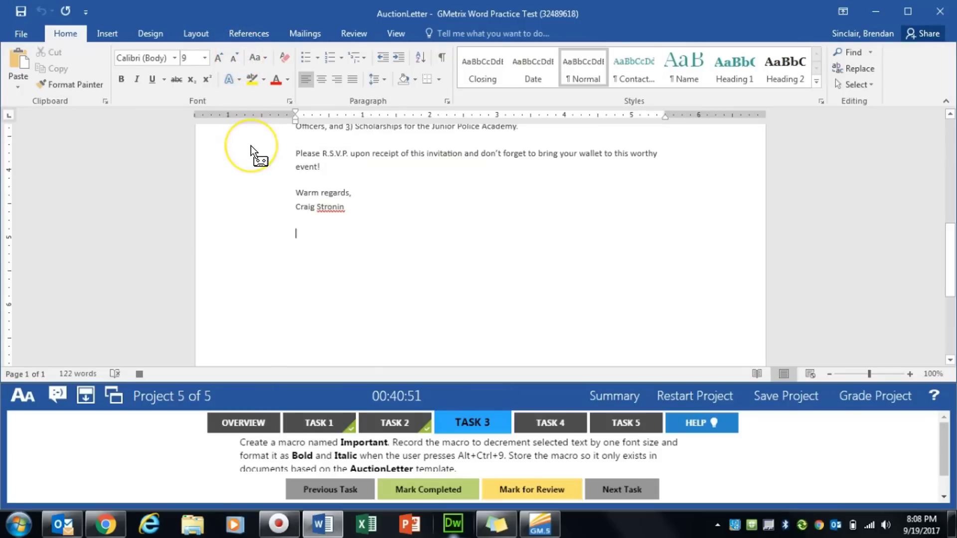
pyautogui.click(120, 79)
pyautogui.click(138, 80)
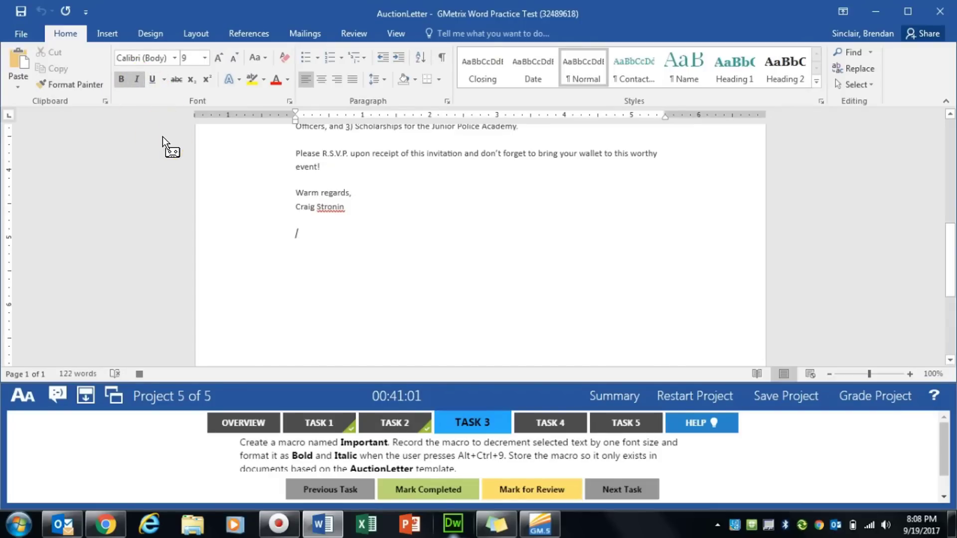
# - Stop the macro recording and mark task 3 as completed
pyautogui.click(397, 36)
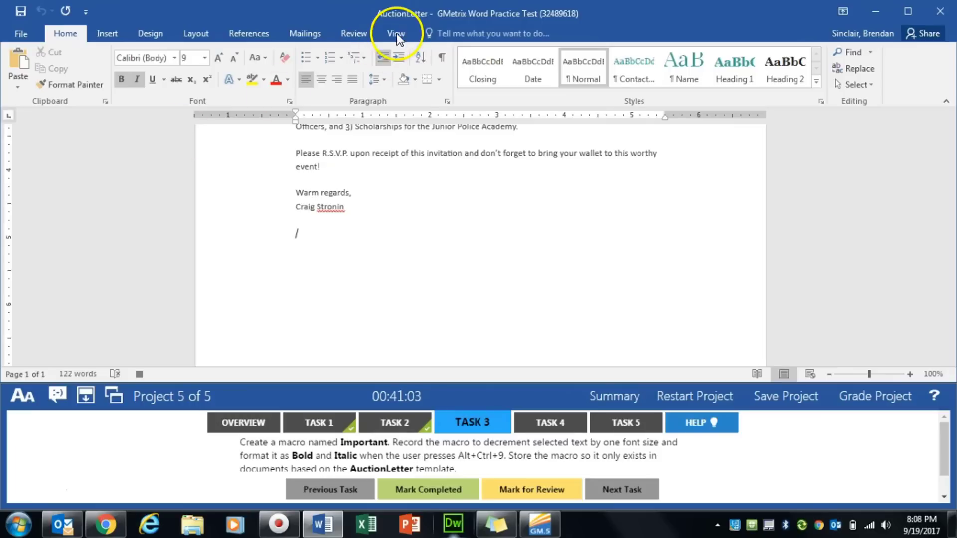
pyautogui.click(650, 85)
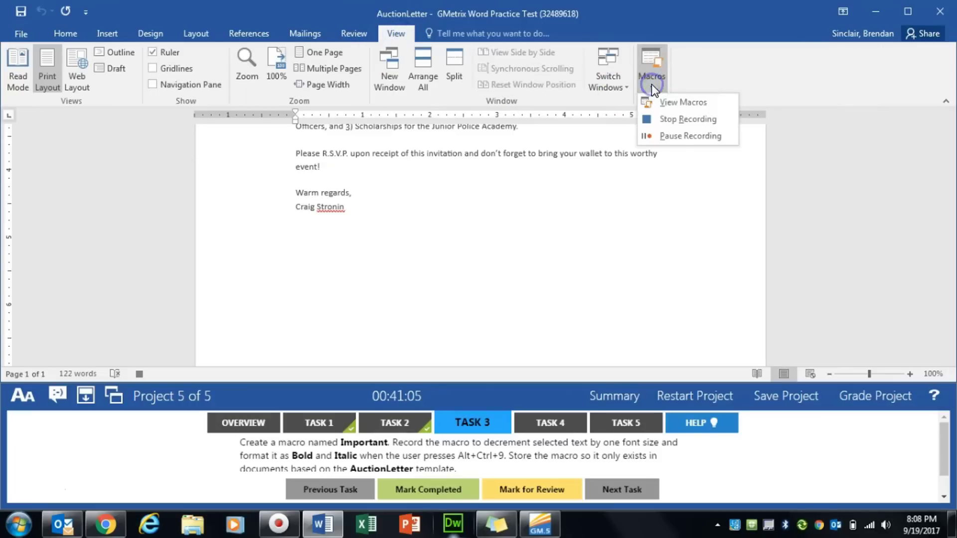
pyautogui.click(717, 122)
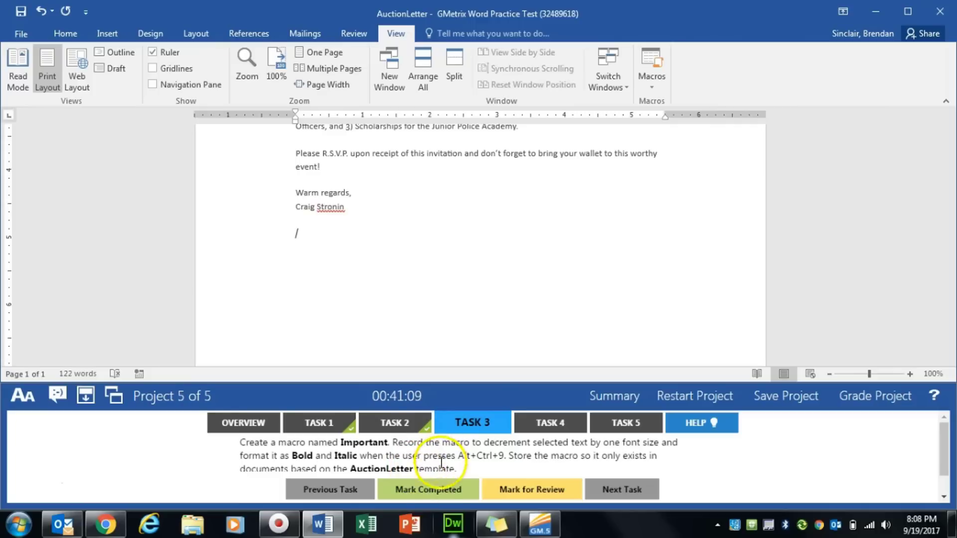
pyautogui.click(427, 489)
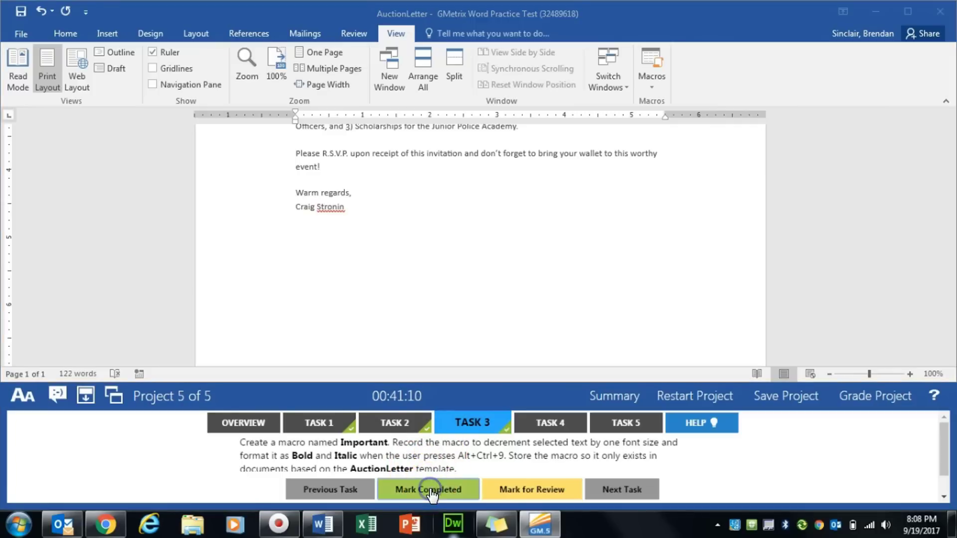
# - Open task 4 and select the date picker control above the letter's salutation
pyautogui.click(559, 421)
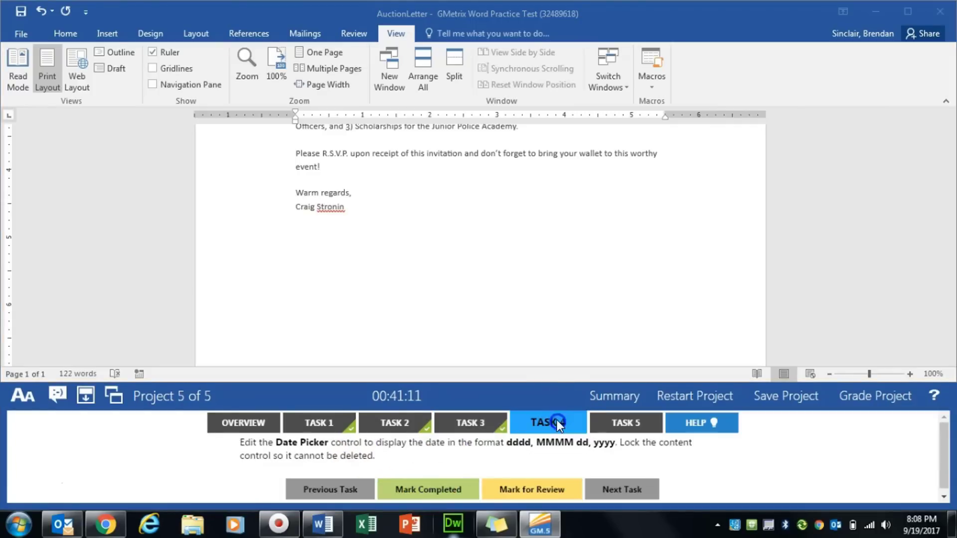
pyautogui.click(426, 288)
pyautogui.scroll(10, 425, 291)
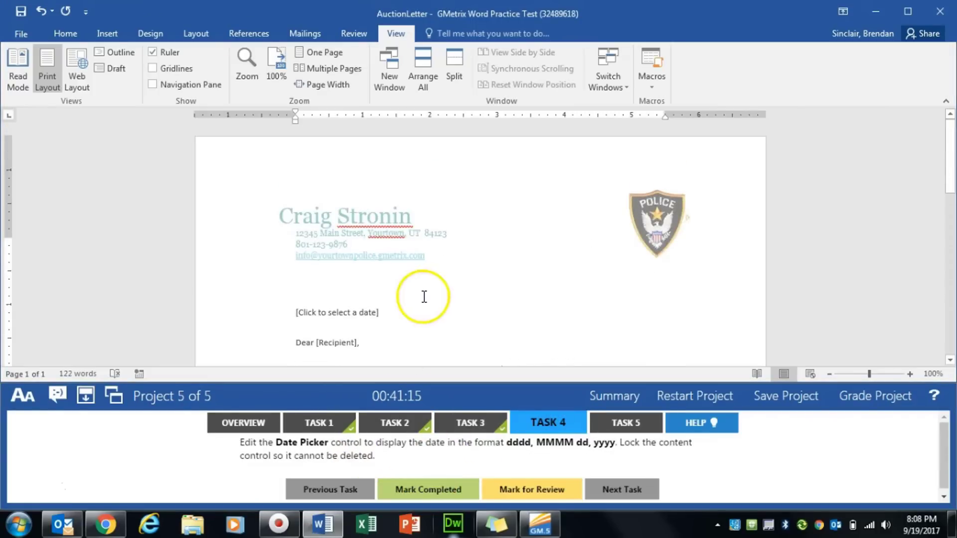
pyautogui.click(333, 319)
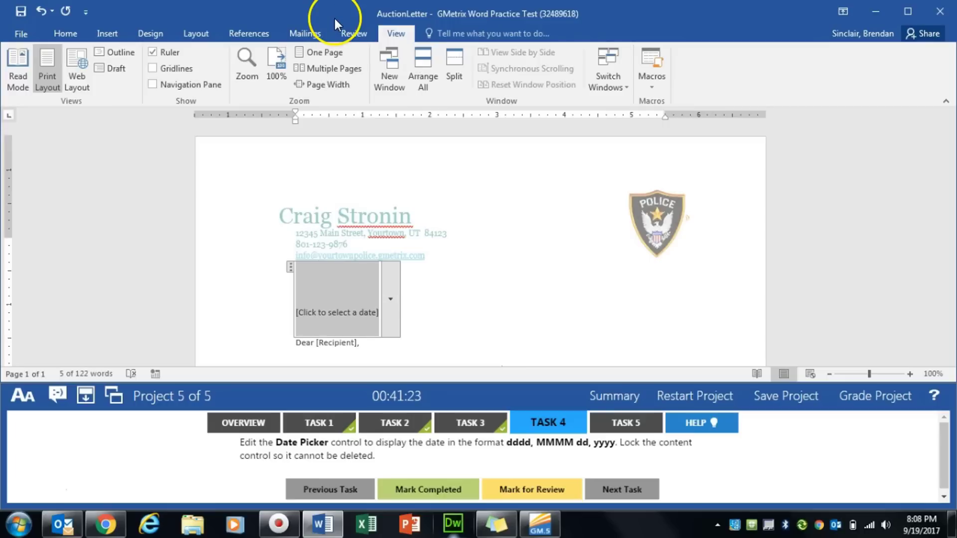
# - Customize the ribbon so that it includes the Developer commands
pyautogui.click(400, 33)
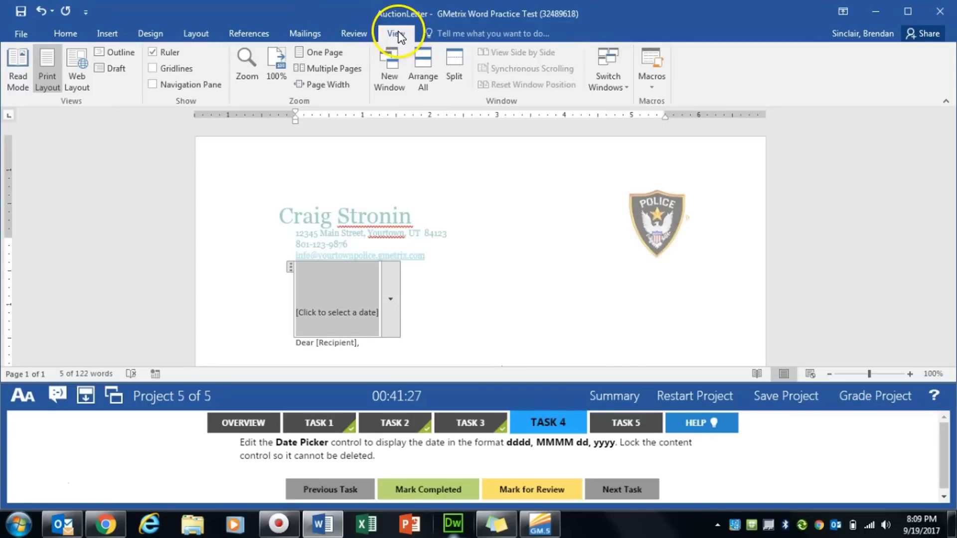
pyautogui.rightClick(399, 35)
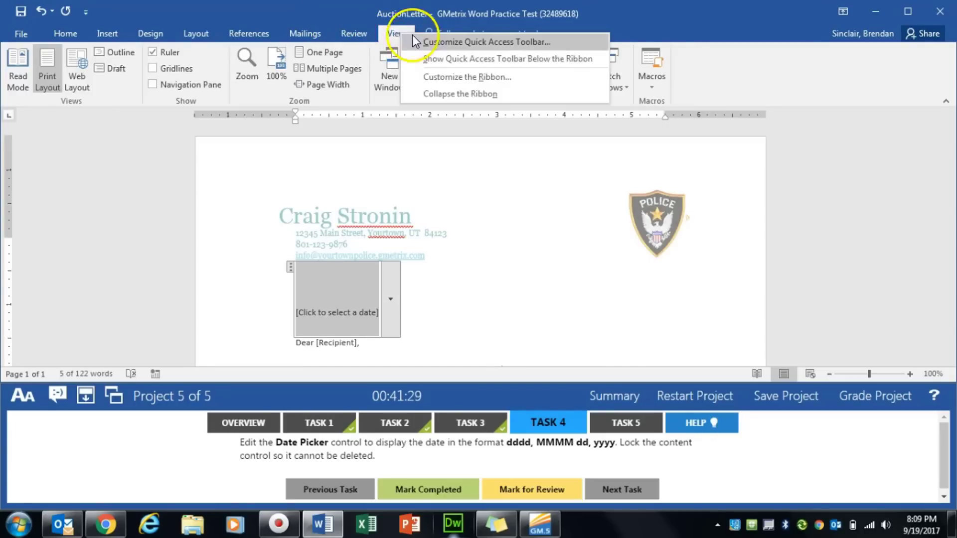
pyautogui.click(451, 79)
pyautogui.click(519, 217)
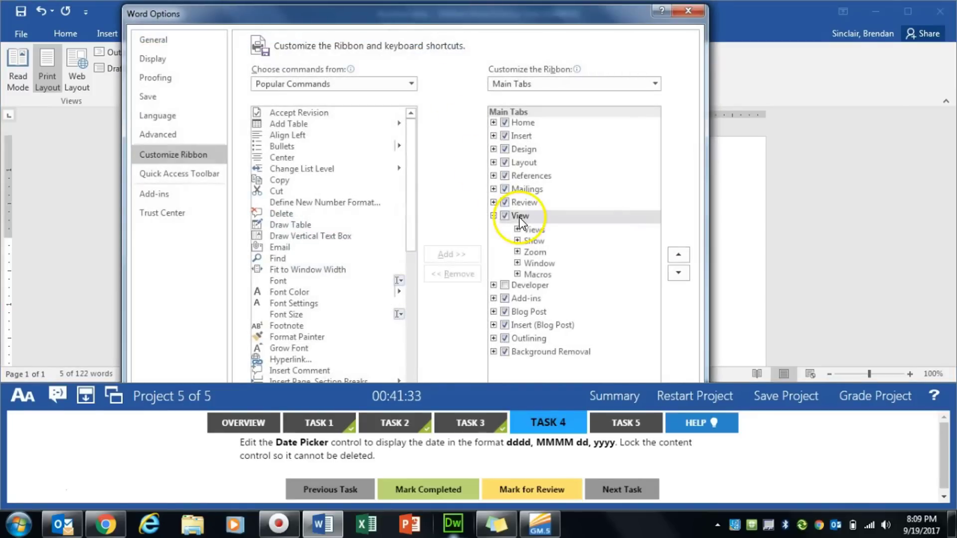
pyautogui.click(505, 288)
pyautogui.moveTo(573, 17); pyautogui.dragTo(563, 37)
pyautogui.click(616, 330)
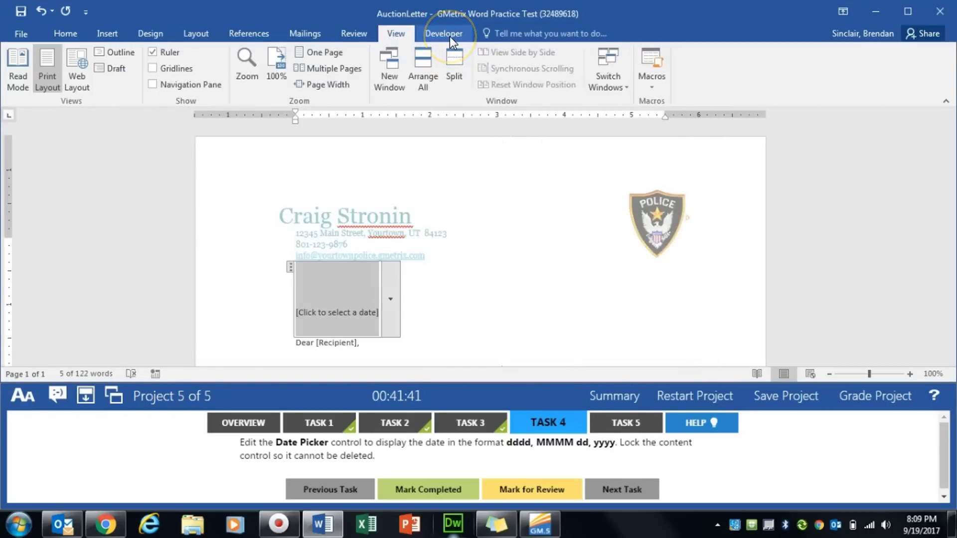
# - Set the date picker's display format to dddd, MMMM dd, yyyy, lock the control against deletion, and mark task 4 as completed
pyautogui.click(444, 34)
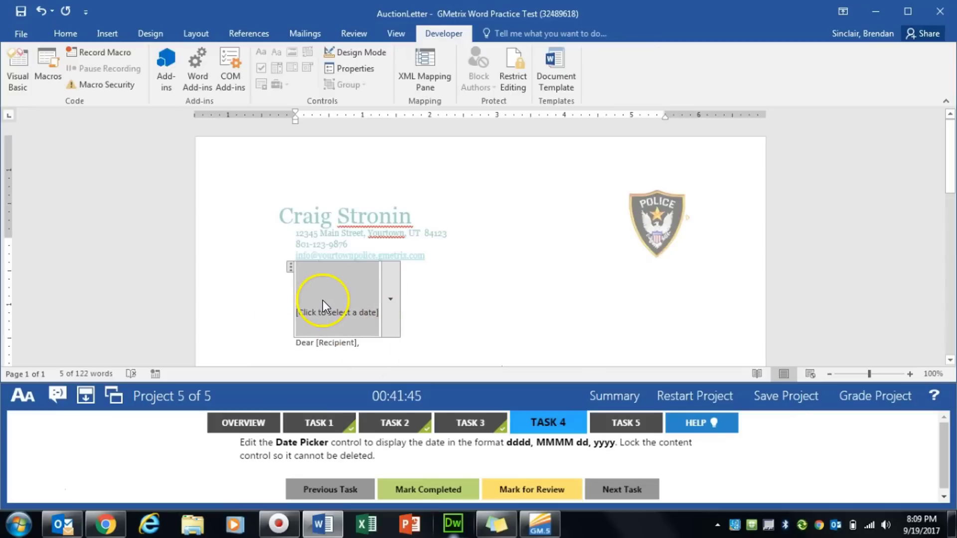
pyautogui.click(360, 68)
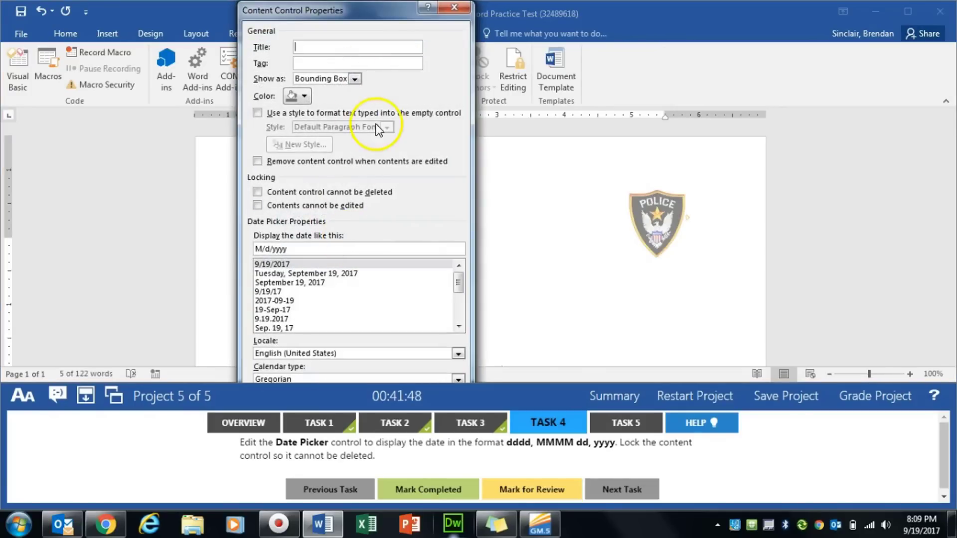
pyautogui.moveTo(309, 249); pyautogui.dragTo(218, 251)
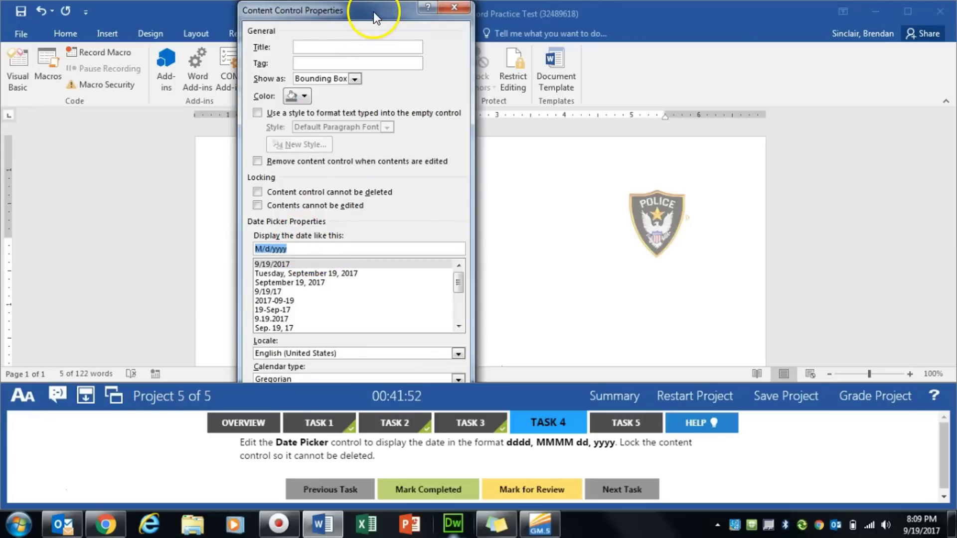
pyautogui.write('dddd, MMMM dd, yyyy')
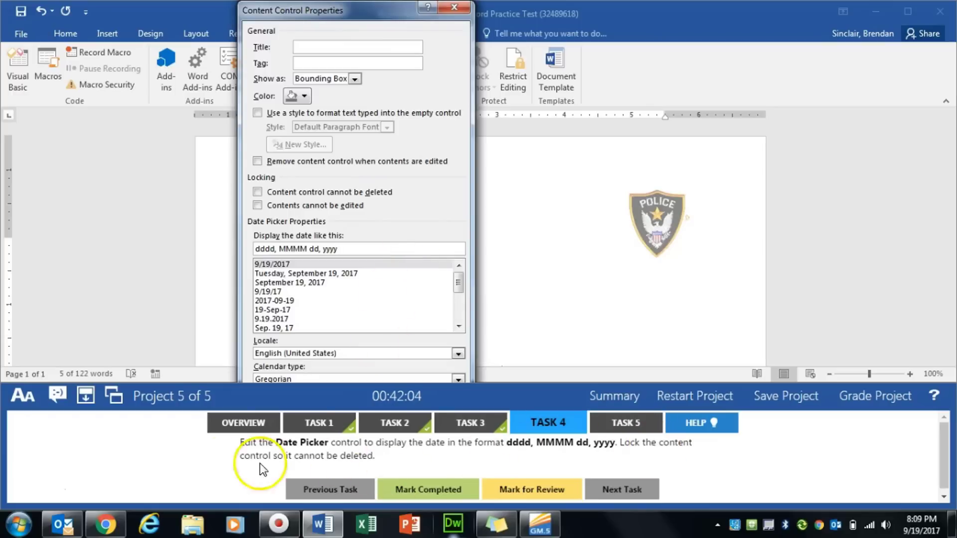
pyautogui.click(257, 192)
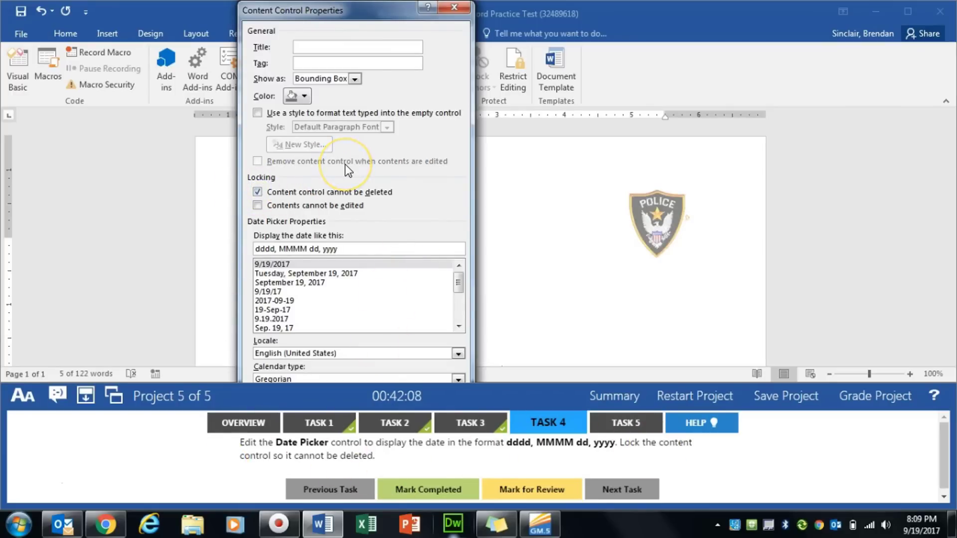
pyautogui.press('Return')
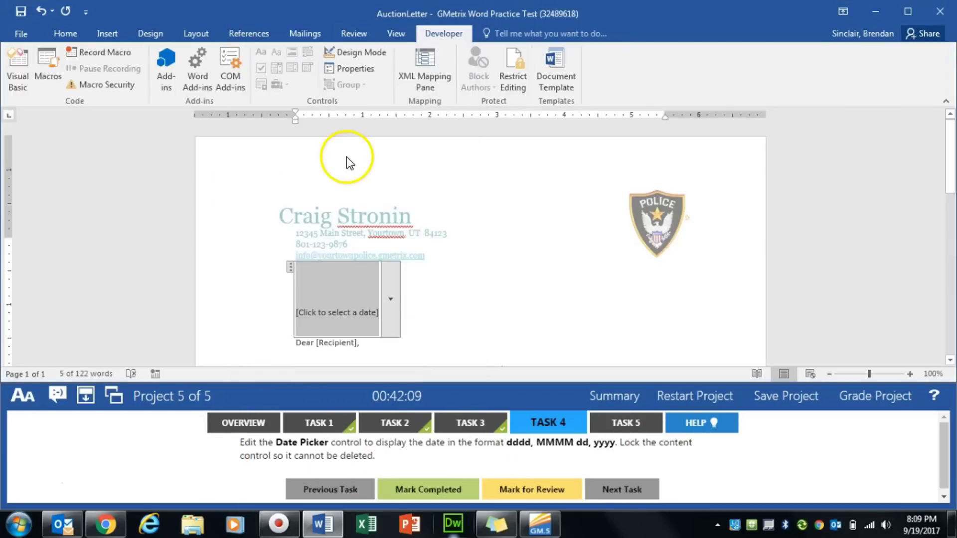
pyautogui.click(422, 494)
# - Open task 5 and start a custom theme color set named Police Precinct based on the current theme colors
pyautogui.click(651, 427)
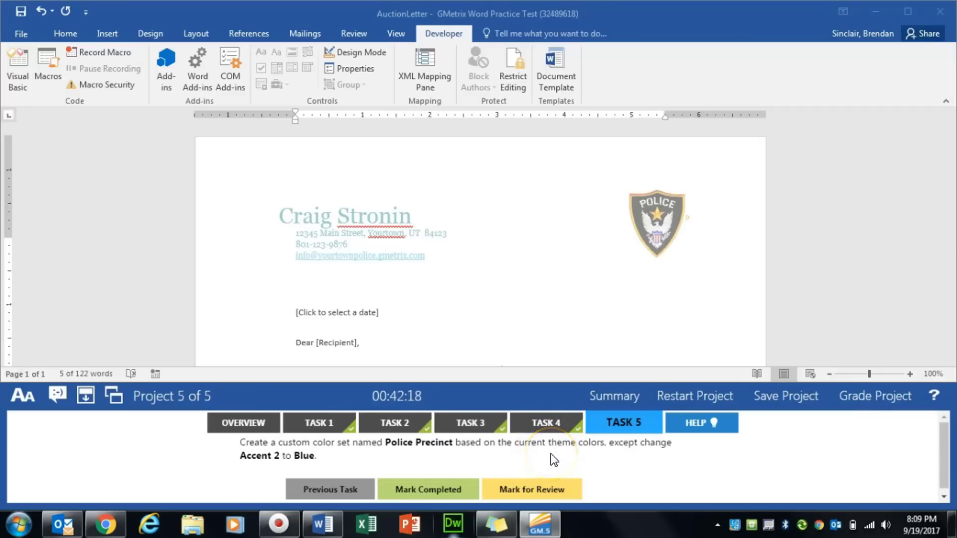
pyautogui.click(142, 34)
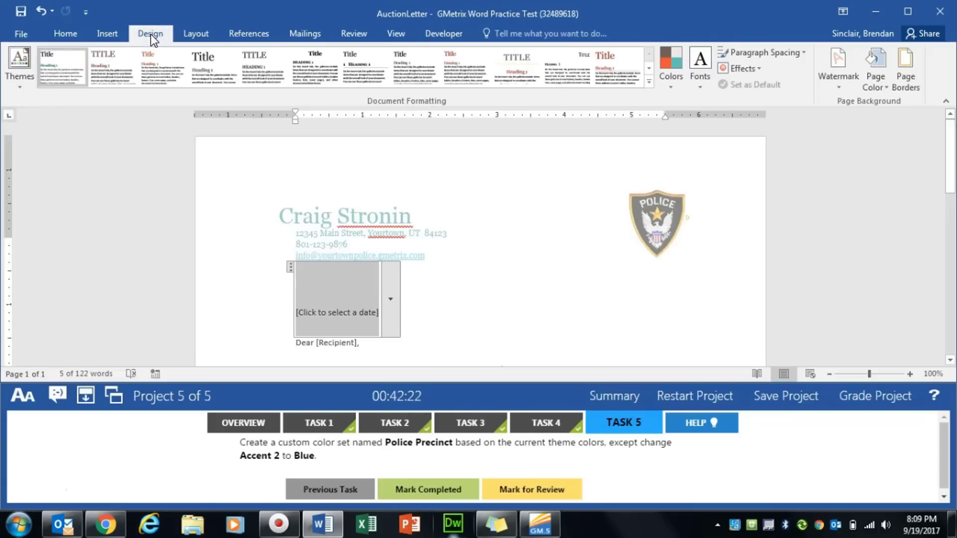
pyautogui.click(678, 91)
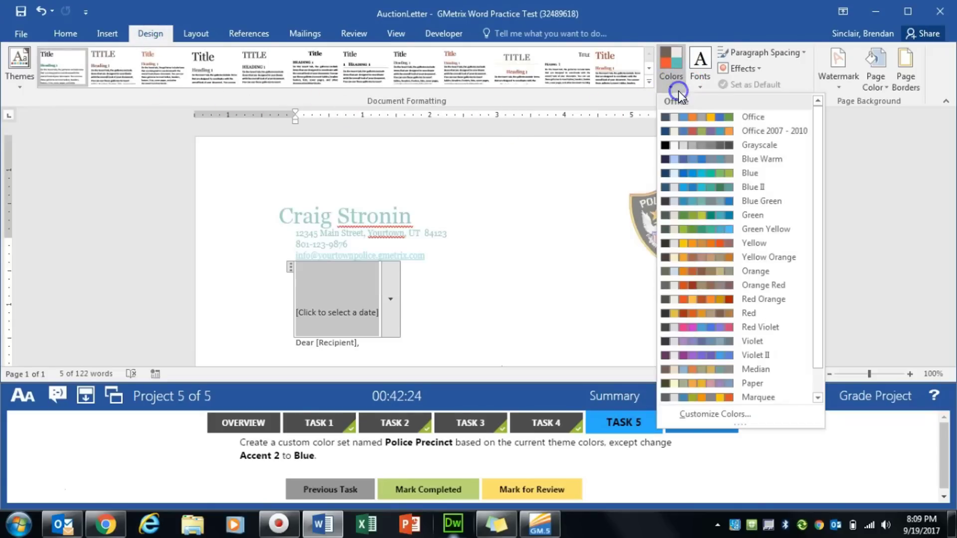
pyautogui.click(720, 418)
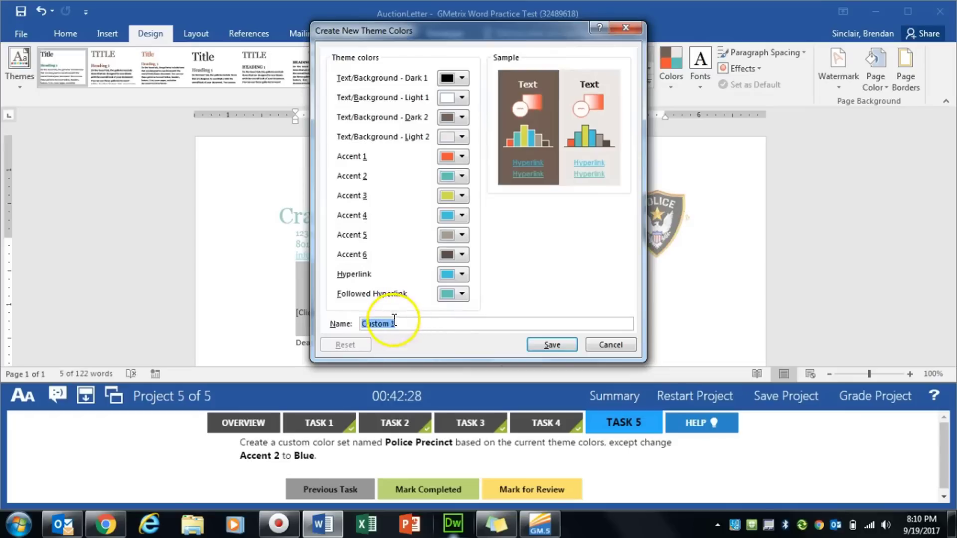
pyautogui.write('Police ')
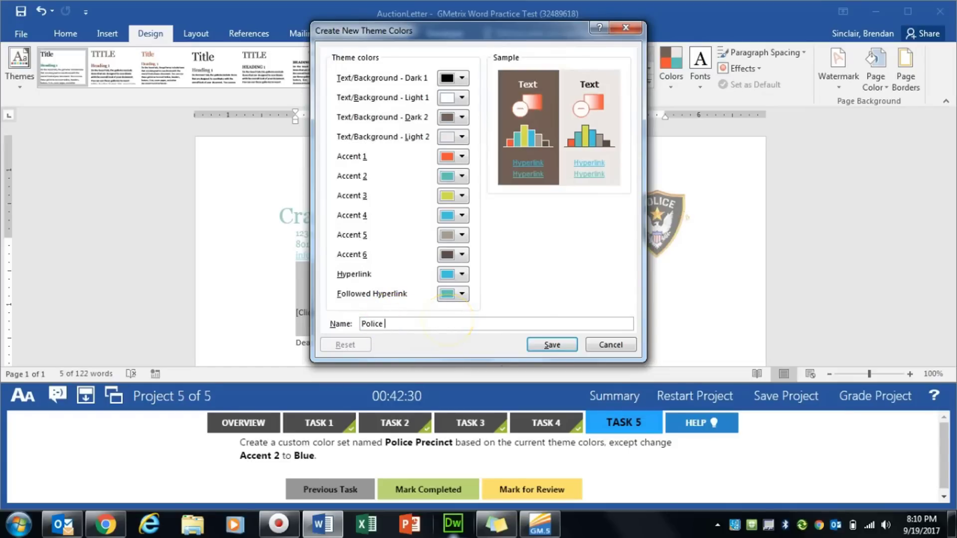
pyautogui.write('Precinct')
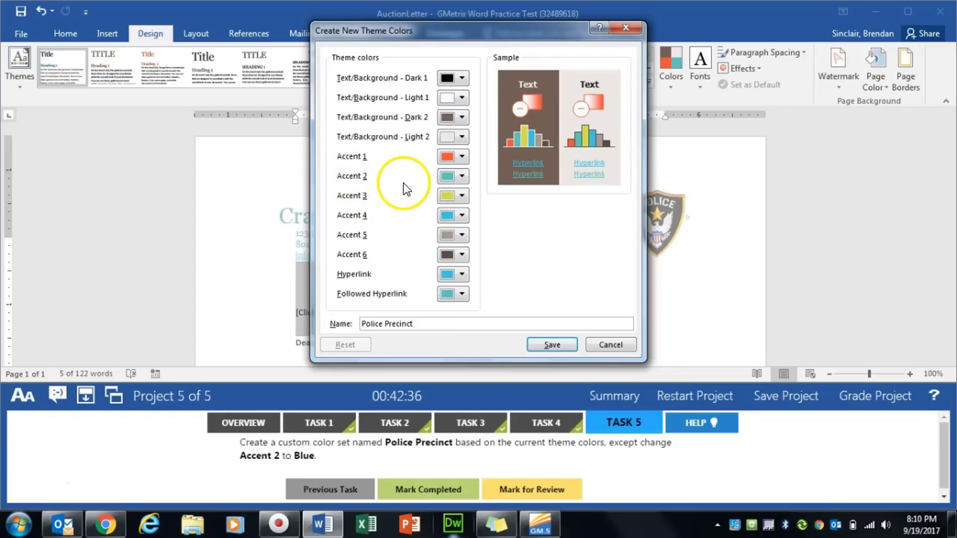
# - Change Accent 2 to the standard color Blue, save the color set, and mark task 5 as completed
pyautogui.click(452, 176)
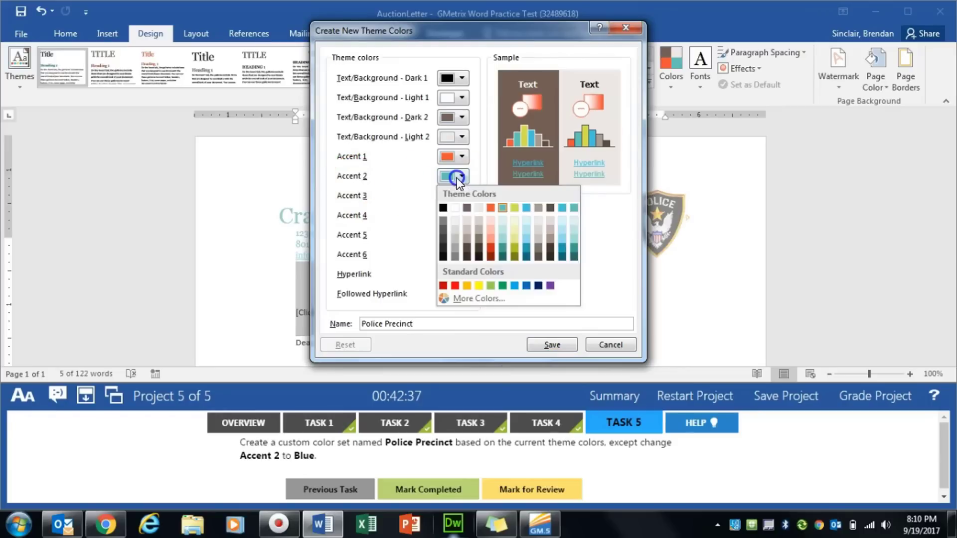
pyautogui.click(527, 286)
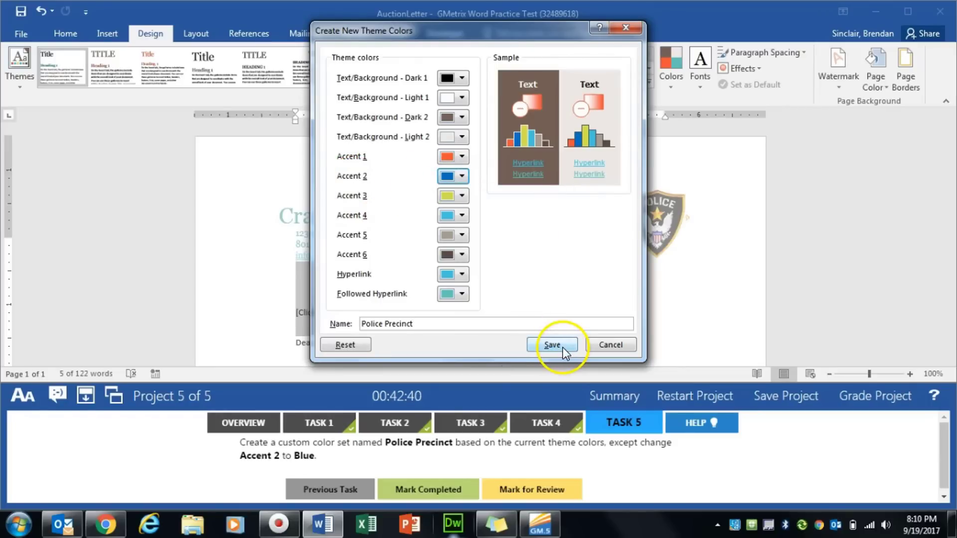
pyautogui.click(563, 345)
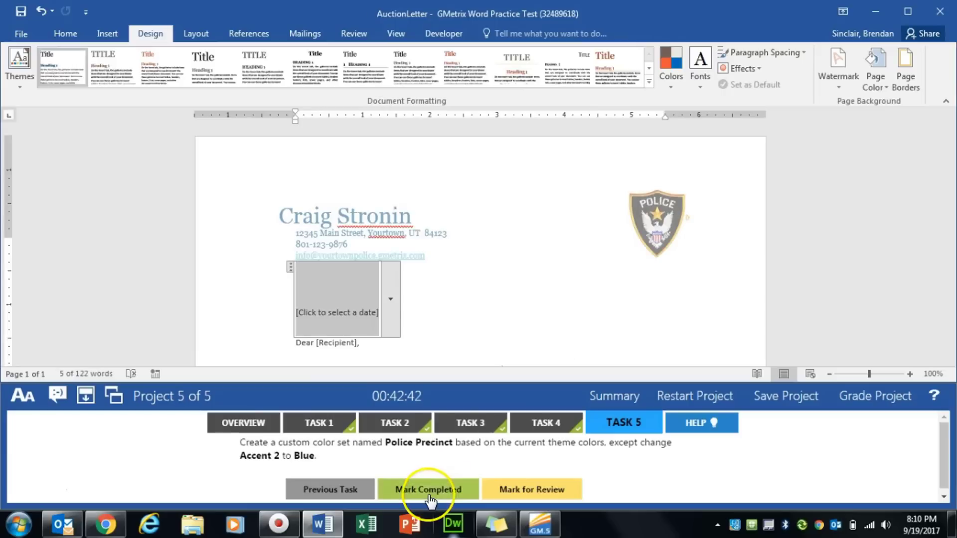
pyautogui.click(429, 490)
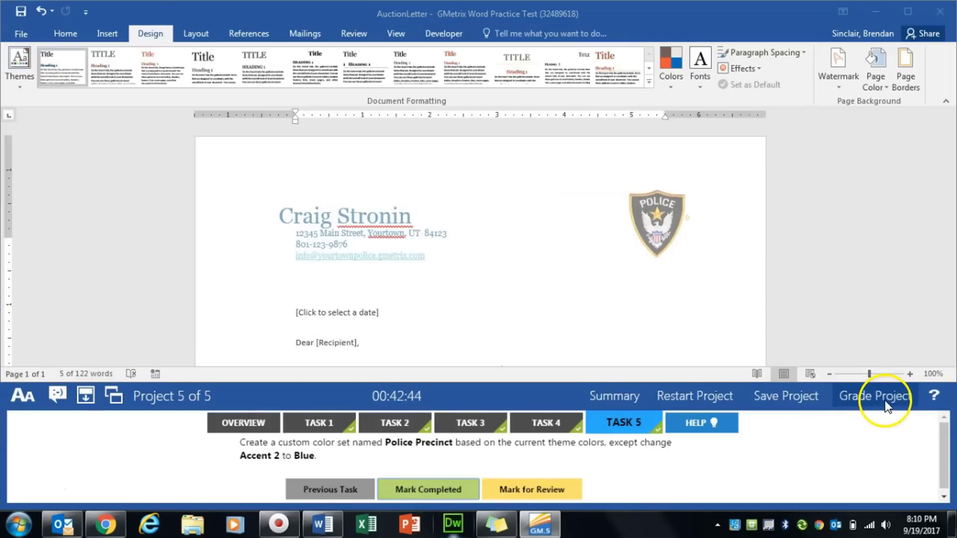